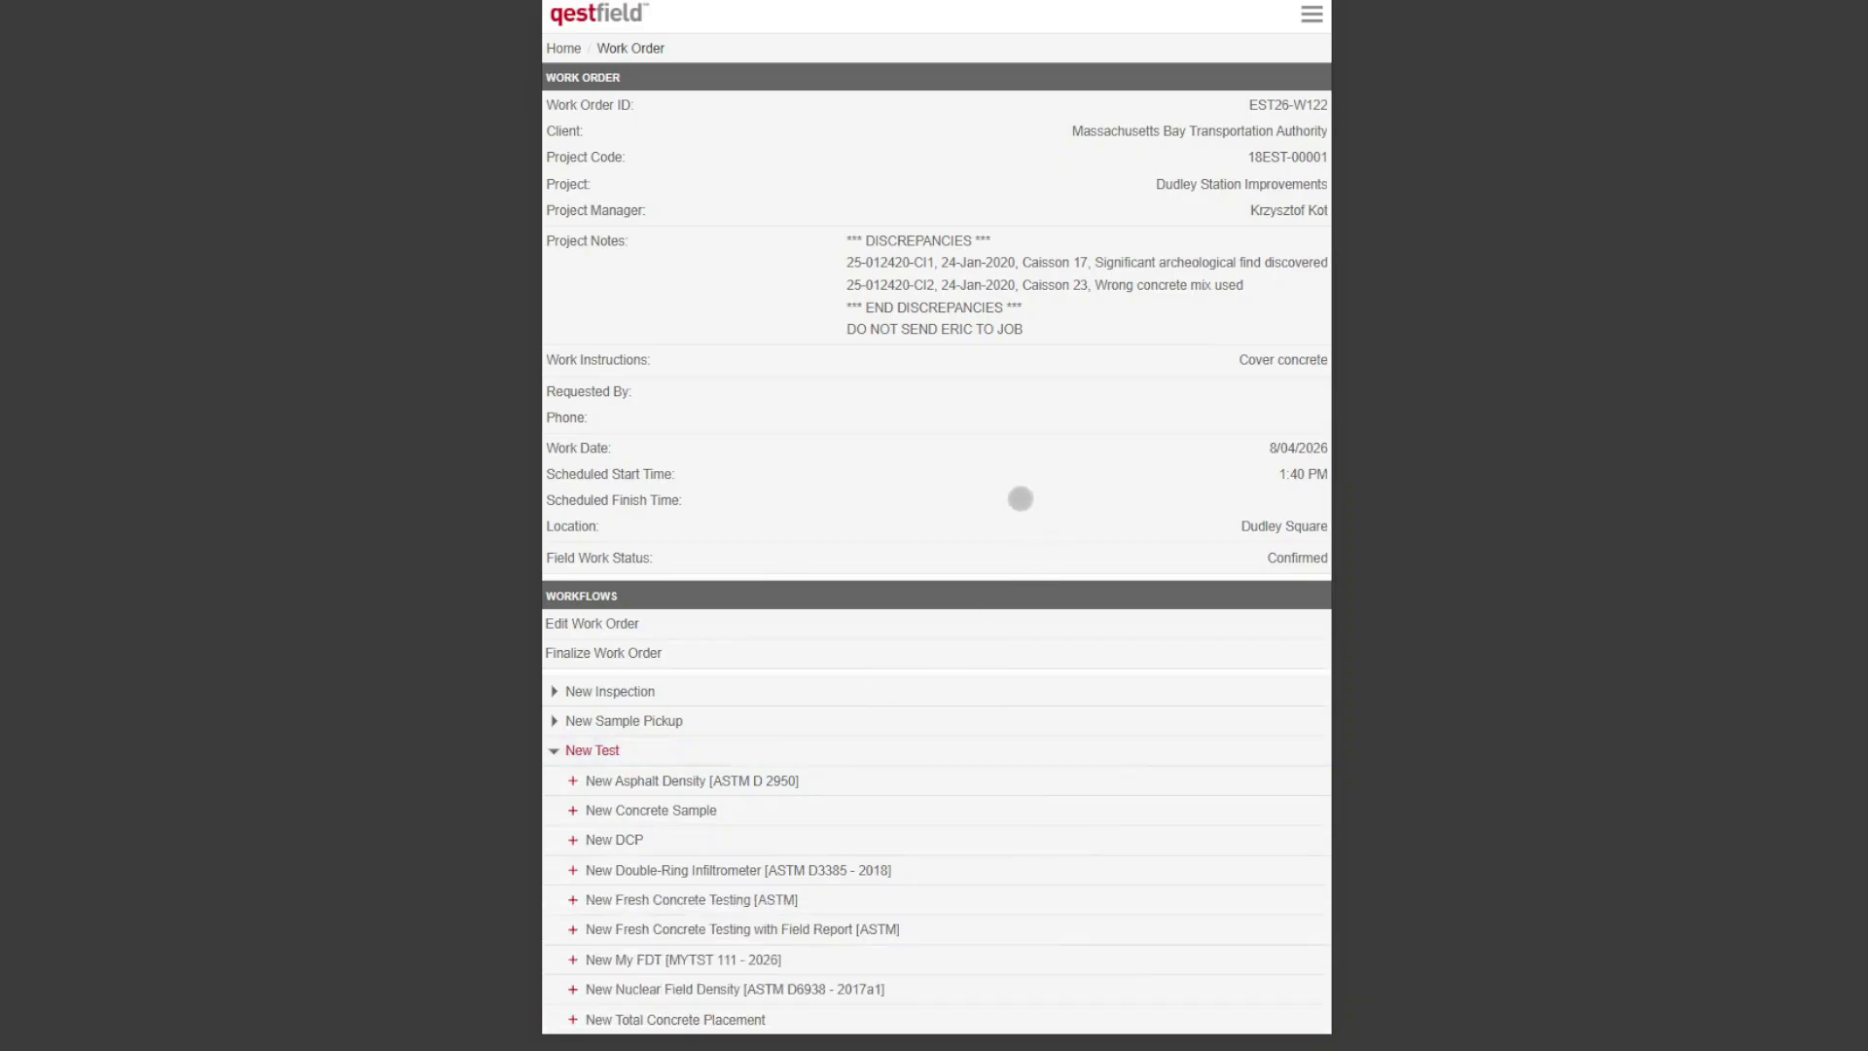
Step: Create a new Fresh Concrete Testing [ASTM] record with general location "Building Pad" and location of concrete in works "NW corner"
{"action": "scroll", "coordinate": [983, 370], "scroll_direction": "down", "scroll_amount": 2}
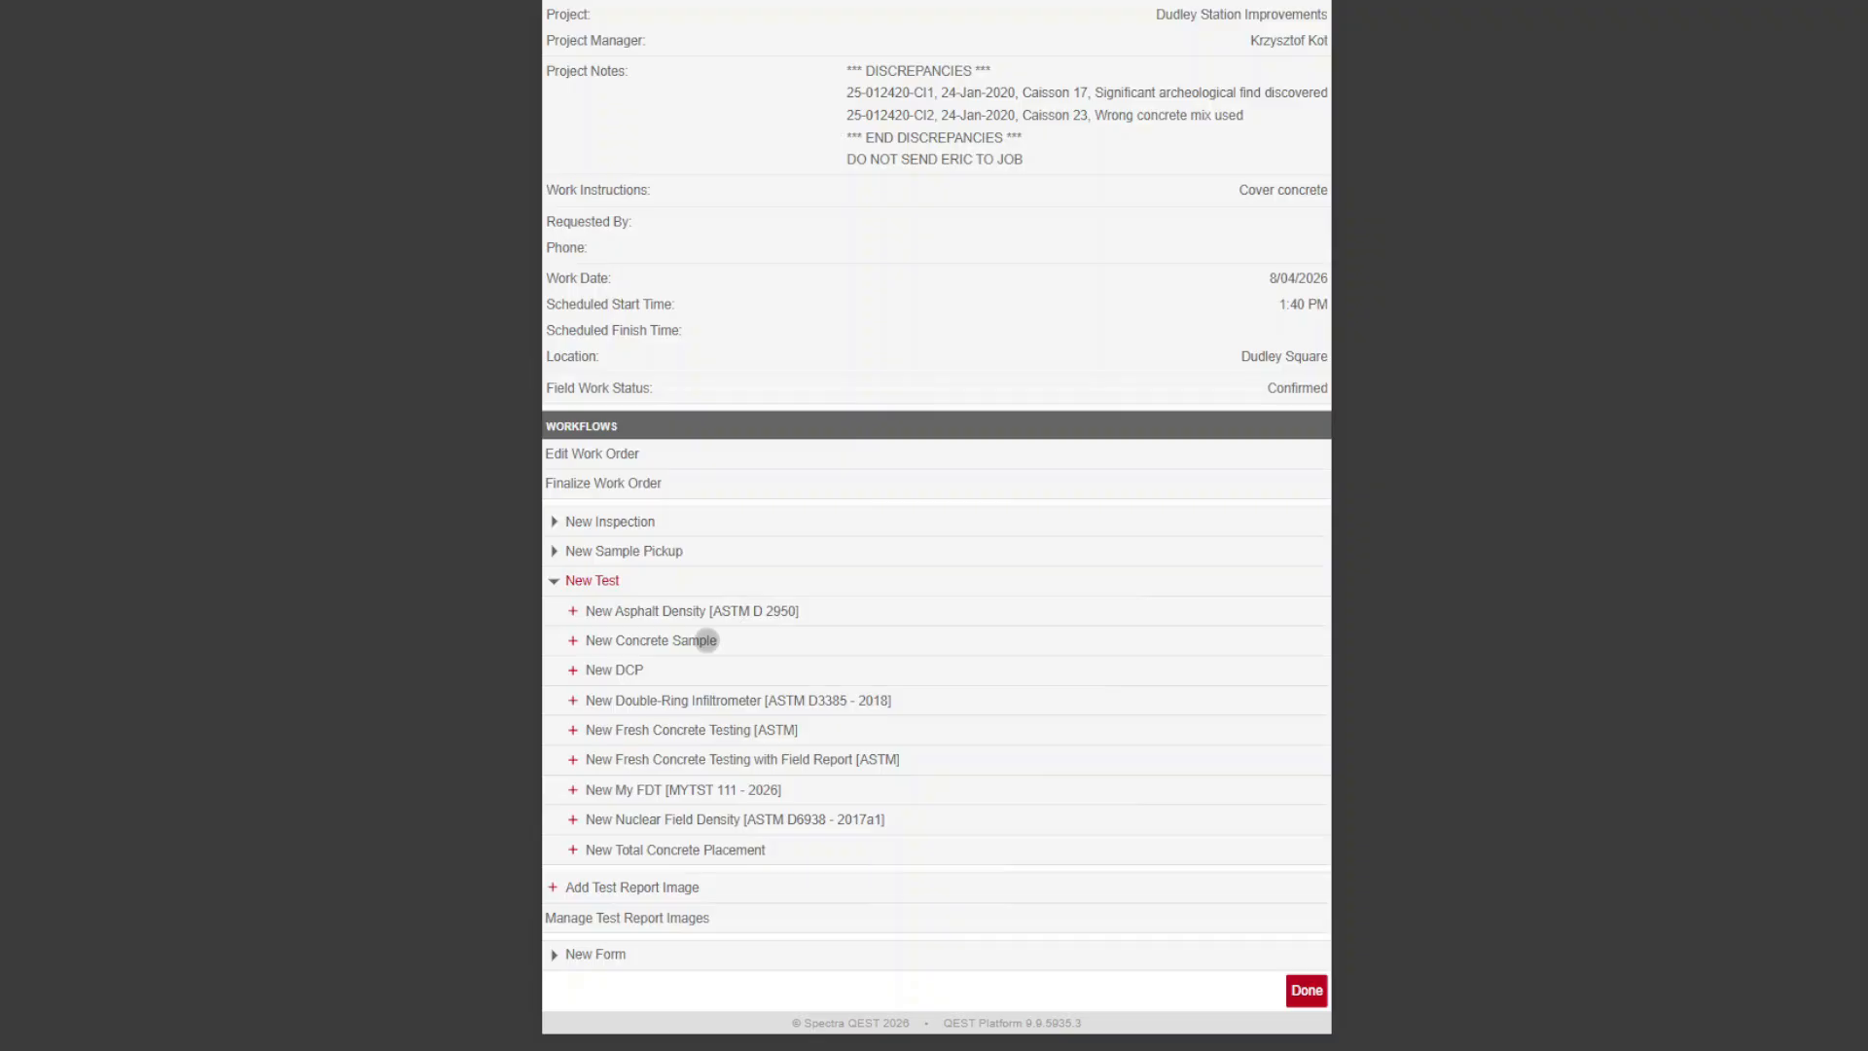
{"action": "left_click", "coordinate": [713, 732]}
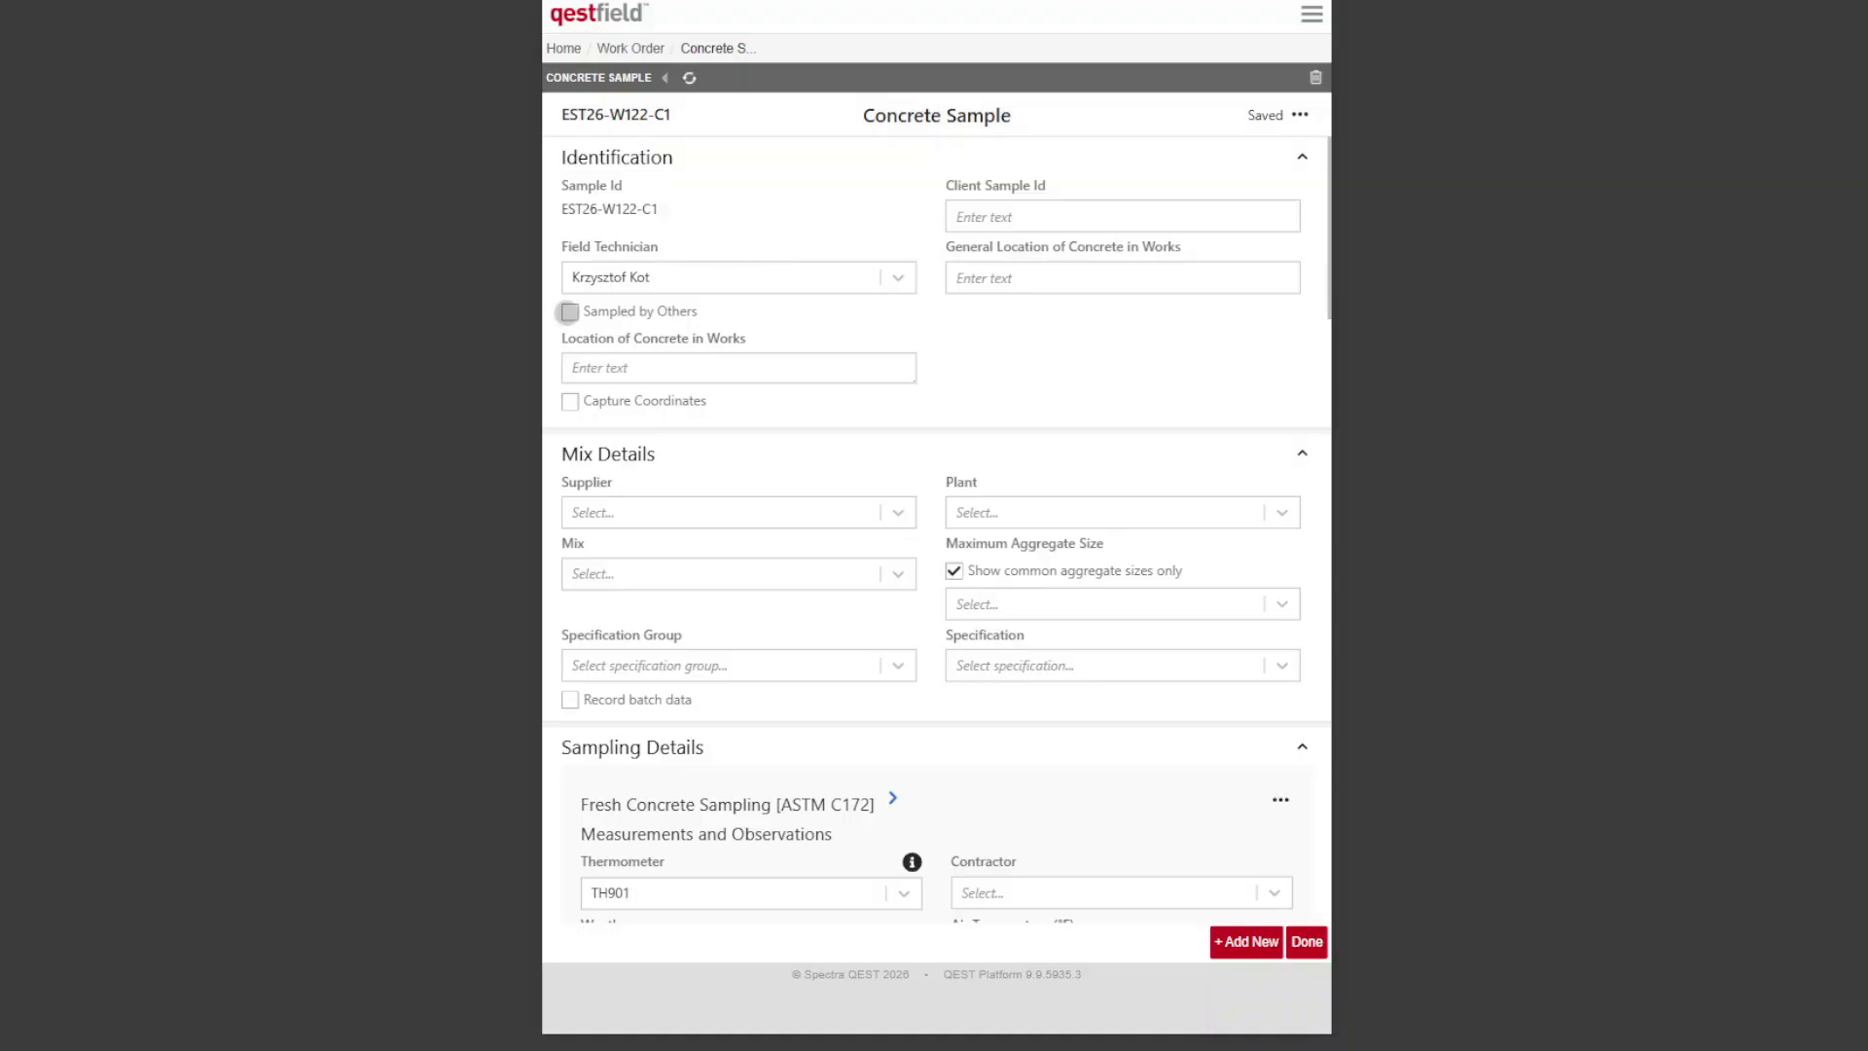
{"action": "left_click", "coordinate": [1043, 291]}
{"action": "type", "text": "Building Pad"}
{"action": "key", "text": "Tab"}
{"action": "type", "text": "NW"}
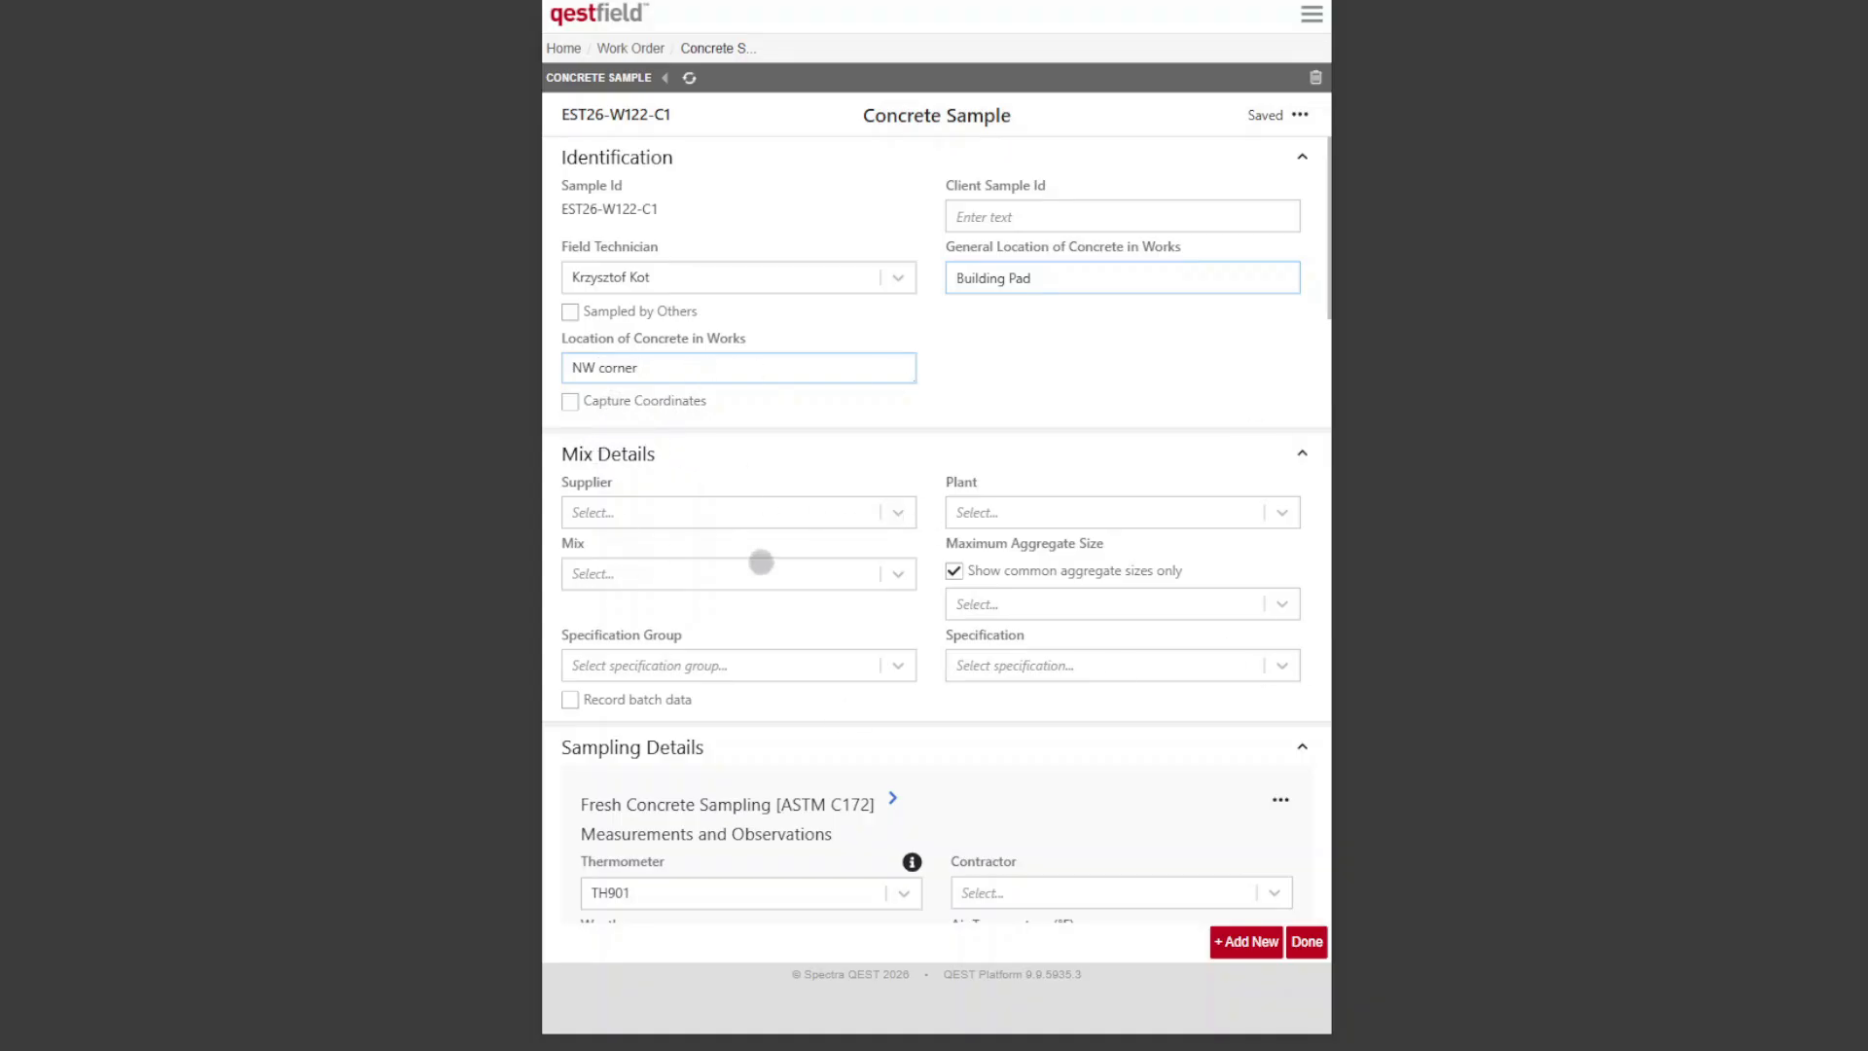
Step: Set the concrete mix to Kerb 3000 in the mix details
{"action": "left_click", "coordinate": [835, 581]}
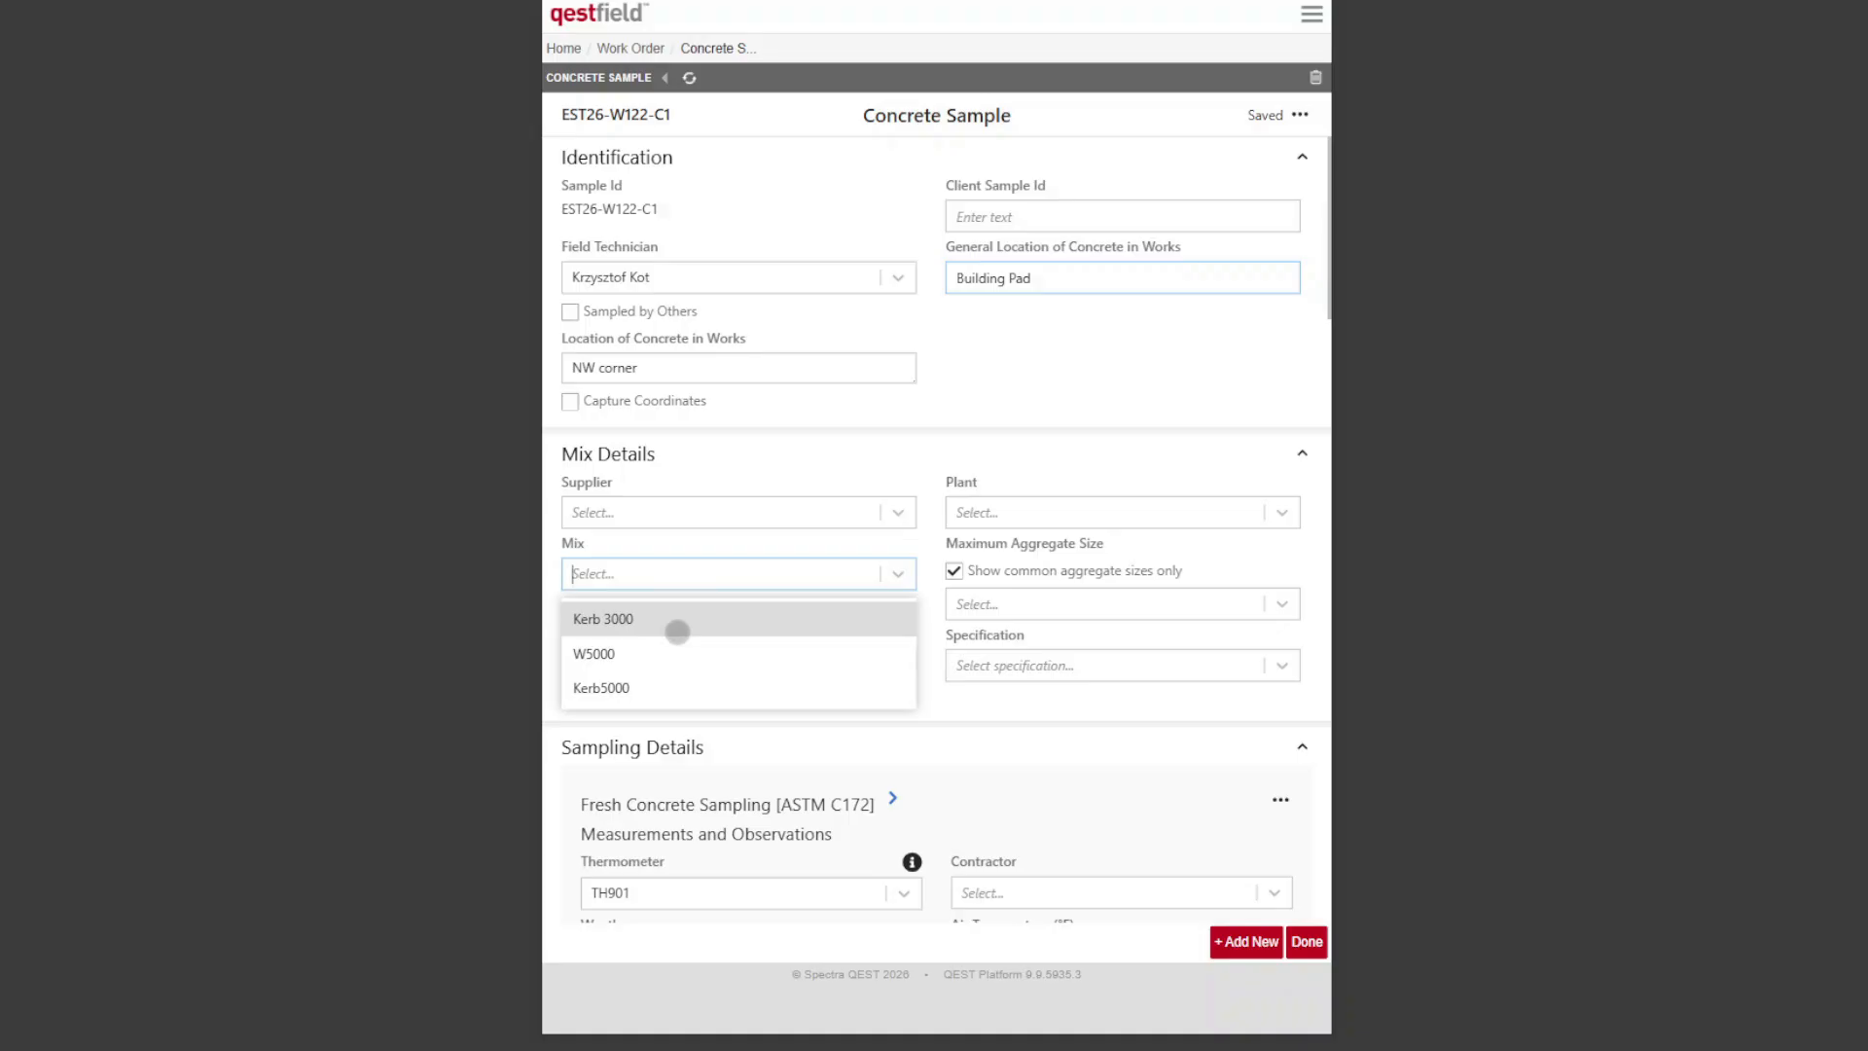
{"action": "left_click", "coordinate": [677, 632]}
{"action": "left_click", "coordinate": [1083, 489]}
{"action": "left_click", "coordinate": [1084, 484]}
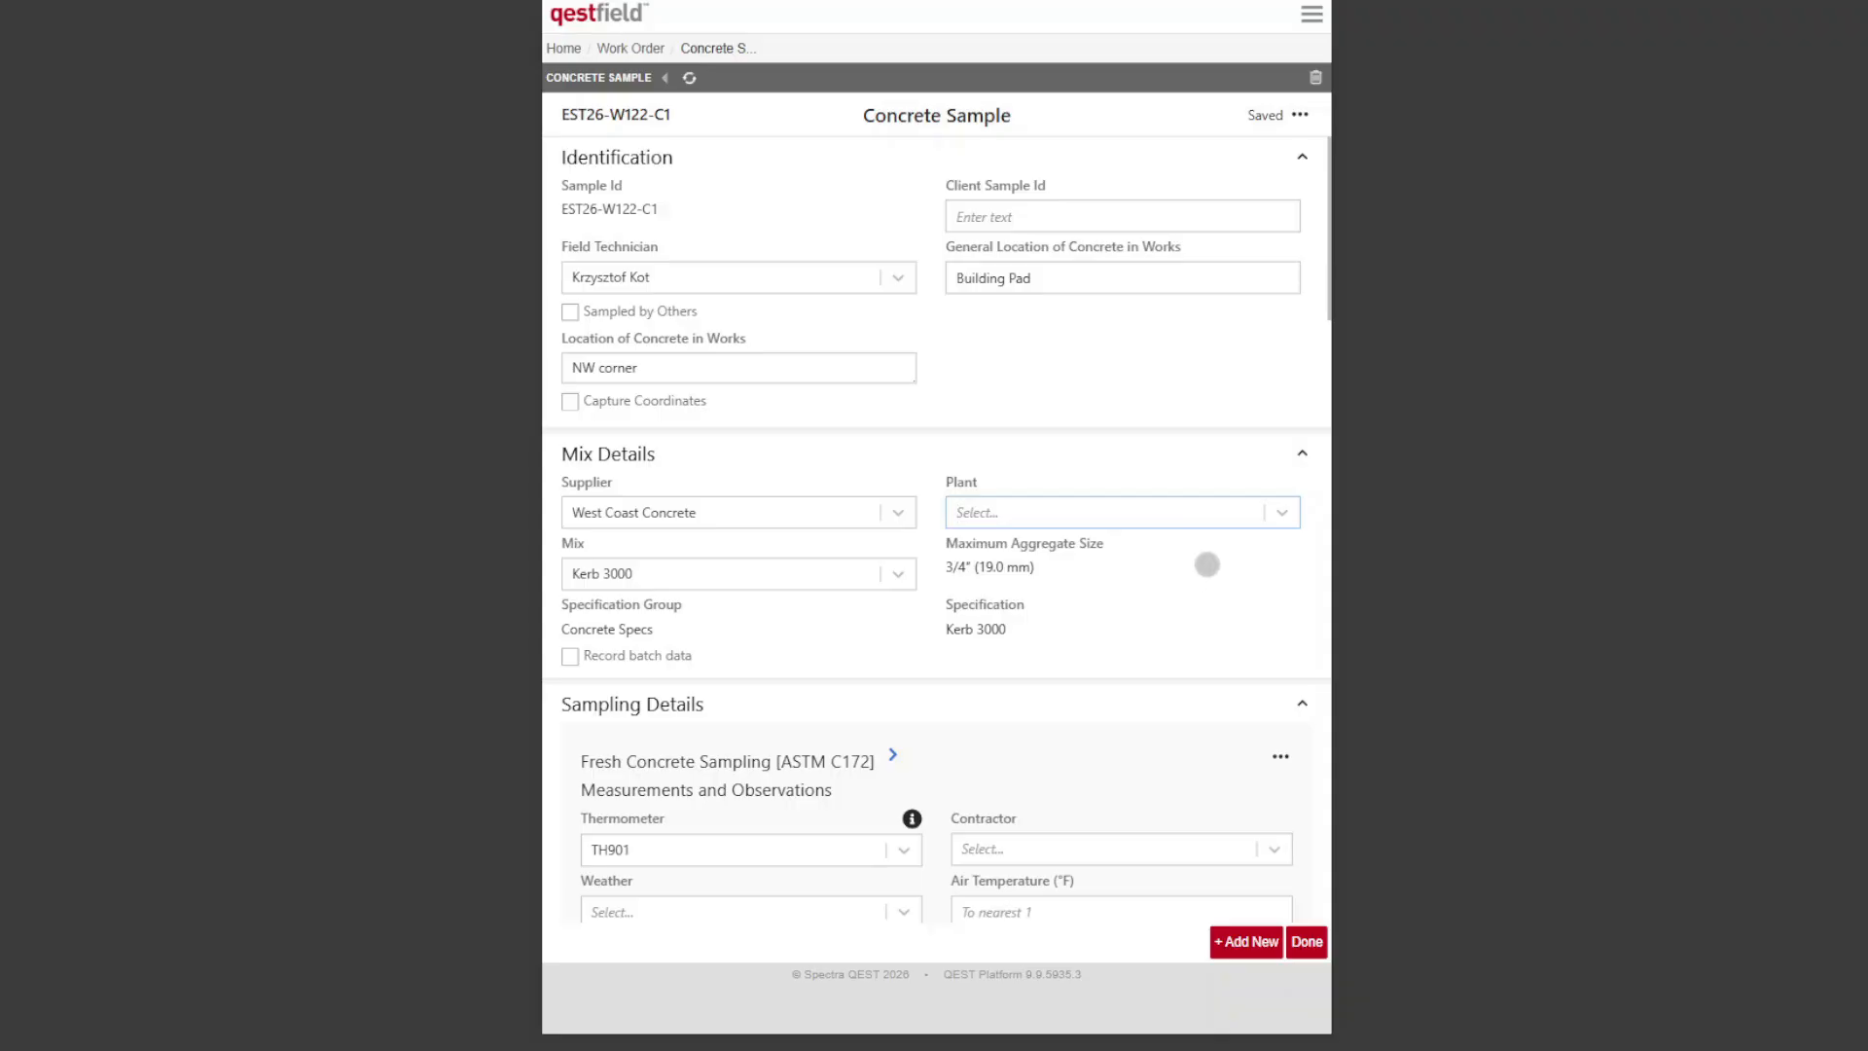
Step: Select Coral Construction as the contractor and Clear as the weather in the sampling details
{"action": "scroll", "coordinate": [1192, 567], "scroll_direction": "down", "scroll_amount": 5}
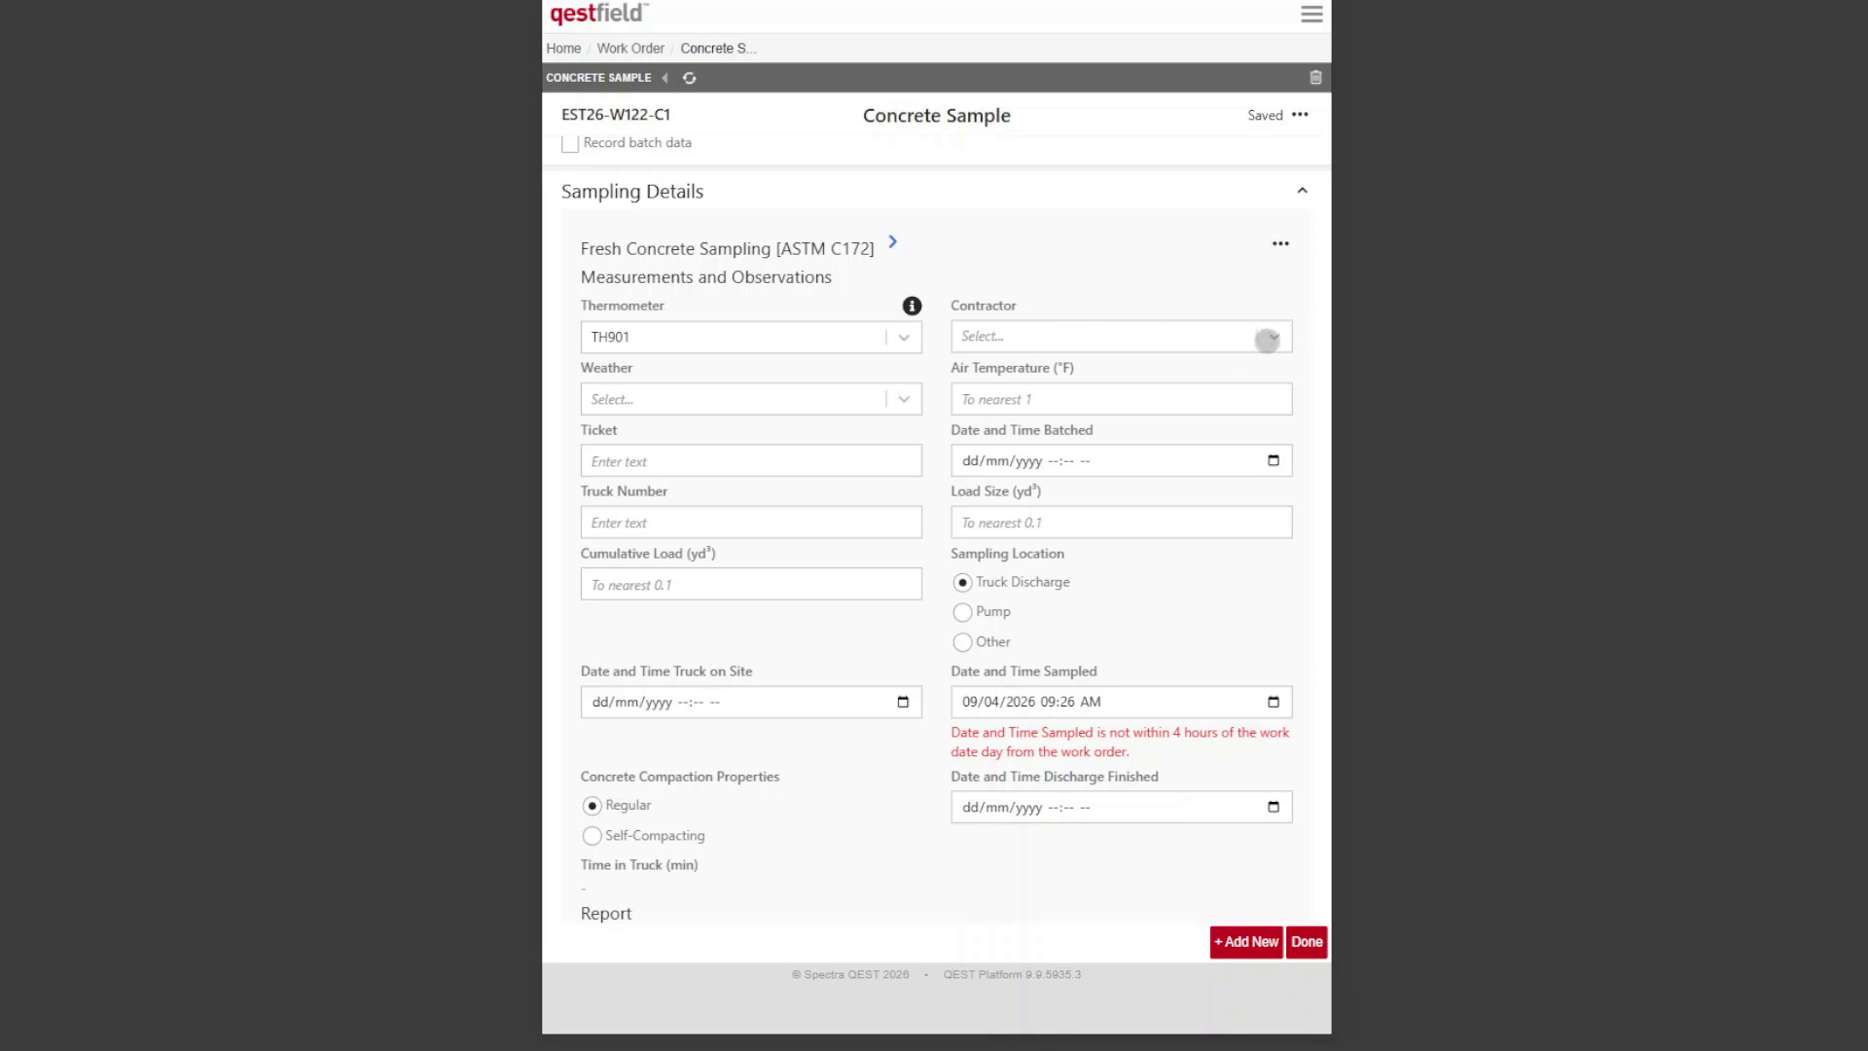
{"action": "left_click", "coordinate": [1273, 338]}
{"action": "scroll", "coordinate": [1124, 443], "scroll_direction": "down", "scroll_amount": 5}
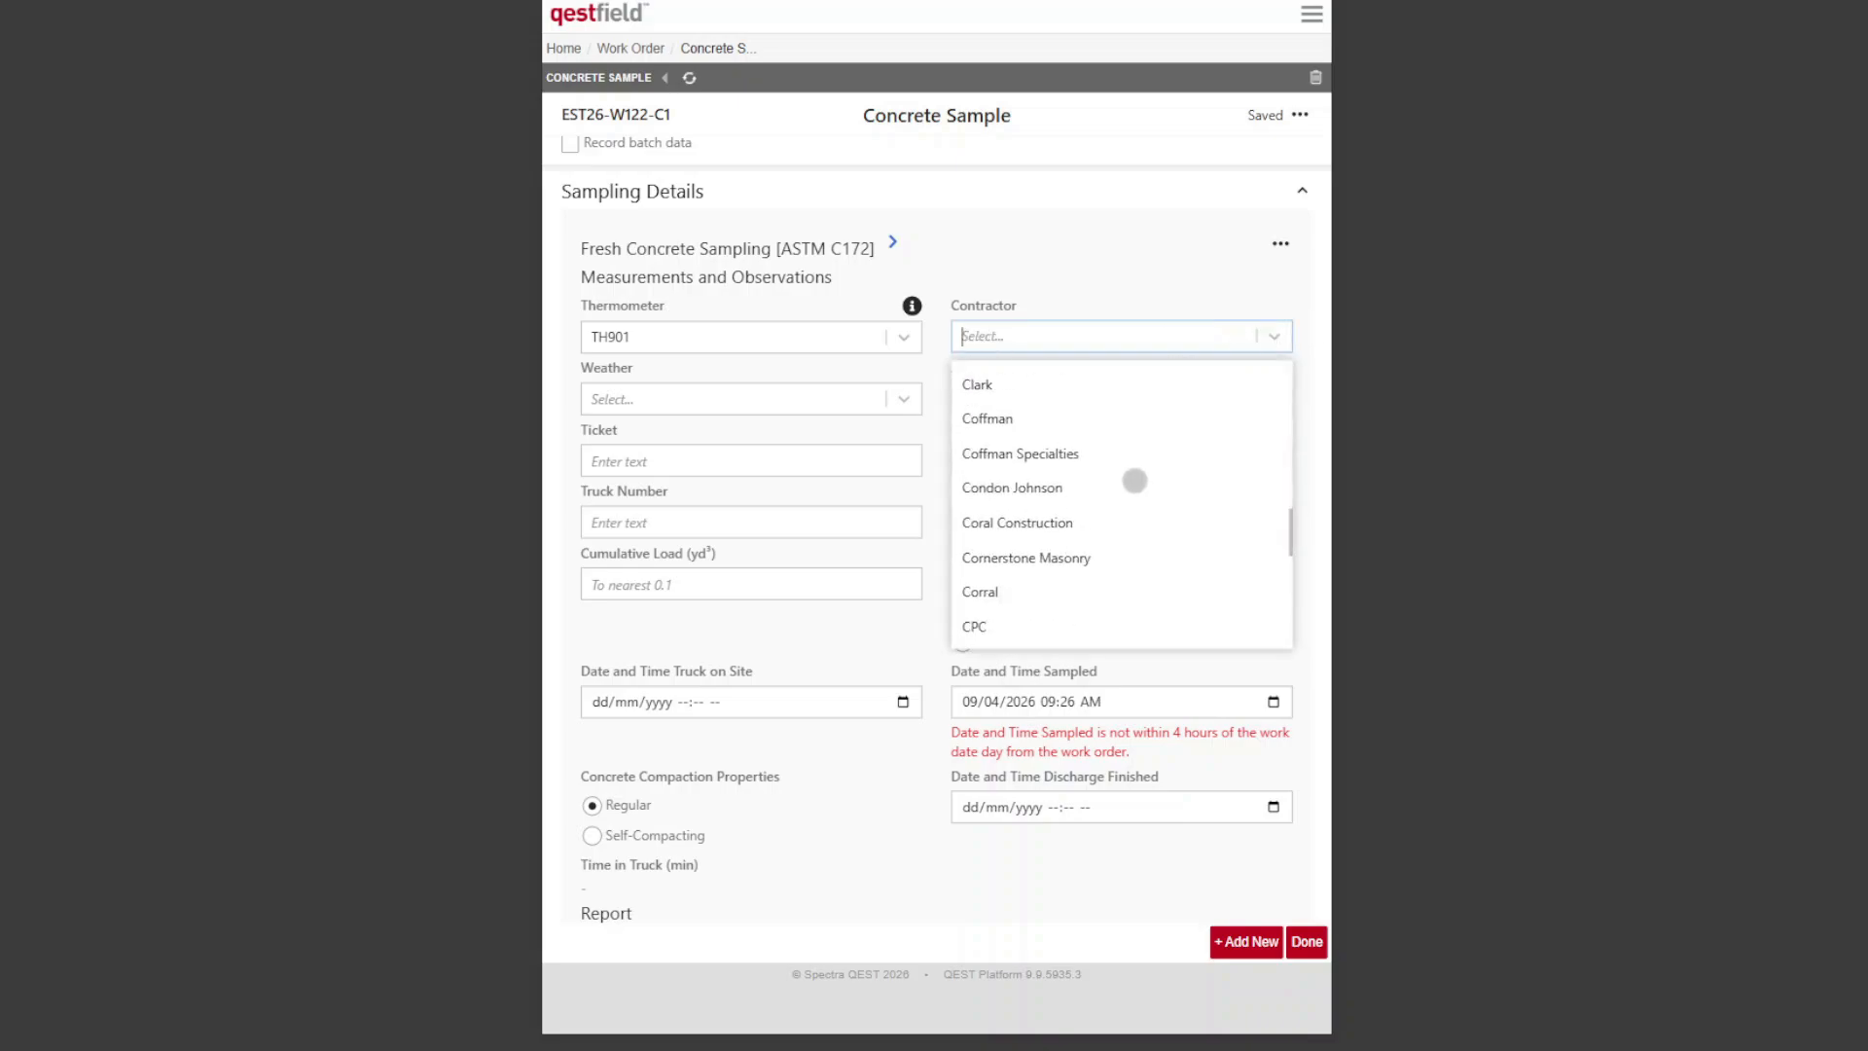
{"action": "left_click", "coordinate": [1084, 516]}
{"action": "left_click", "coordinate": [774, 402]}
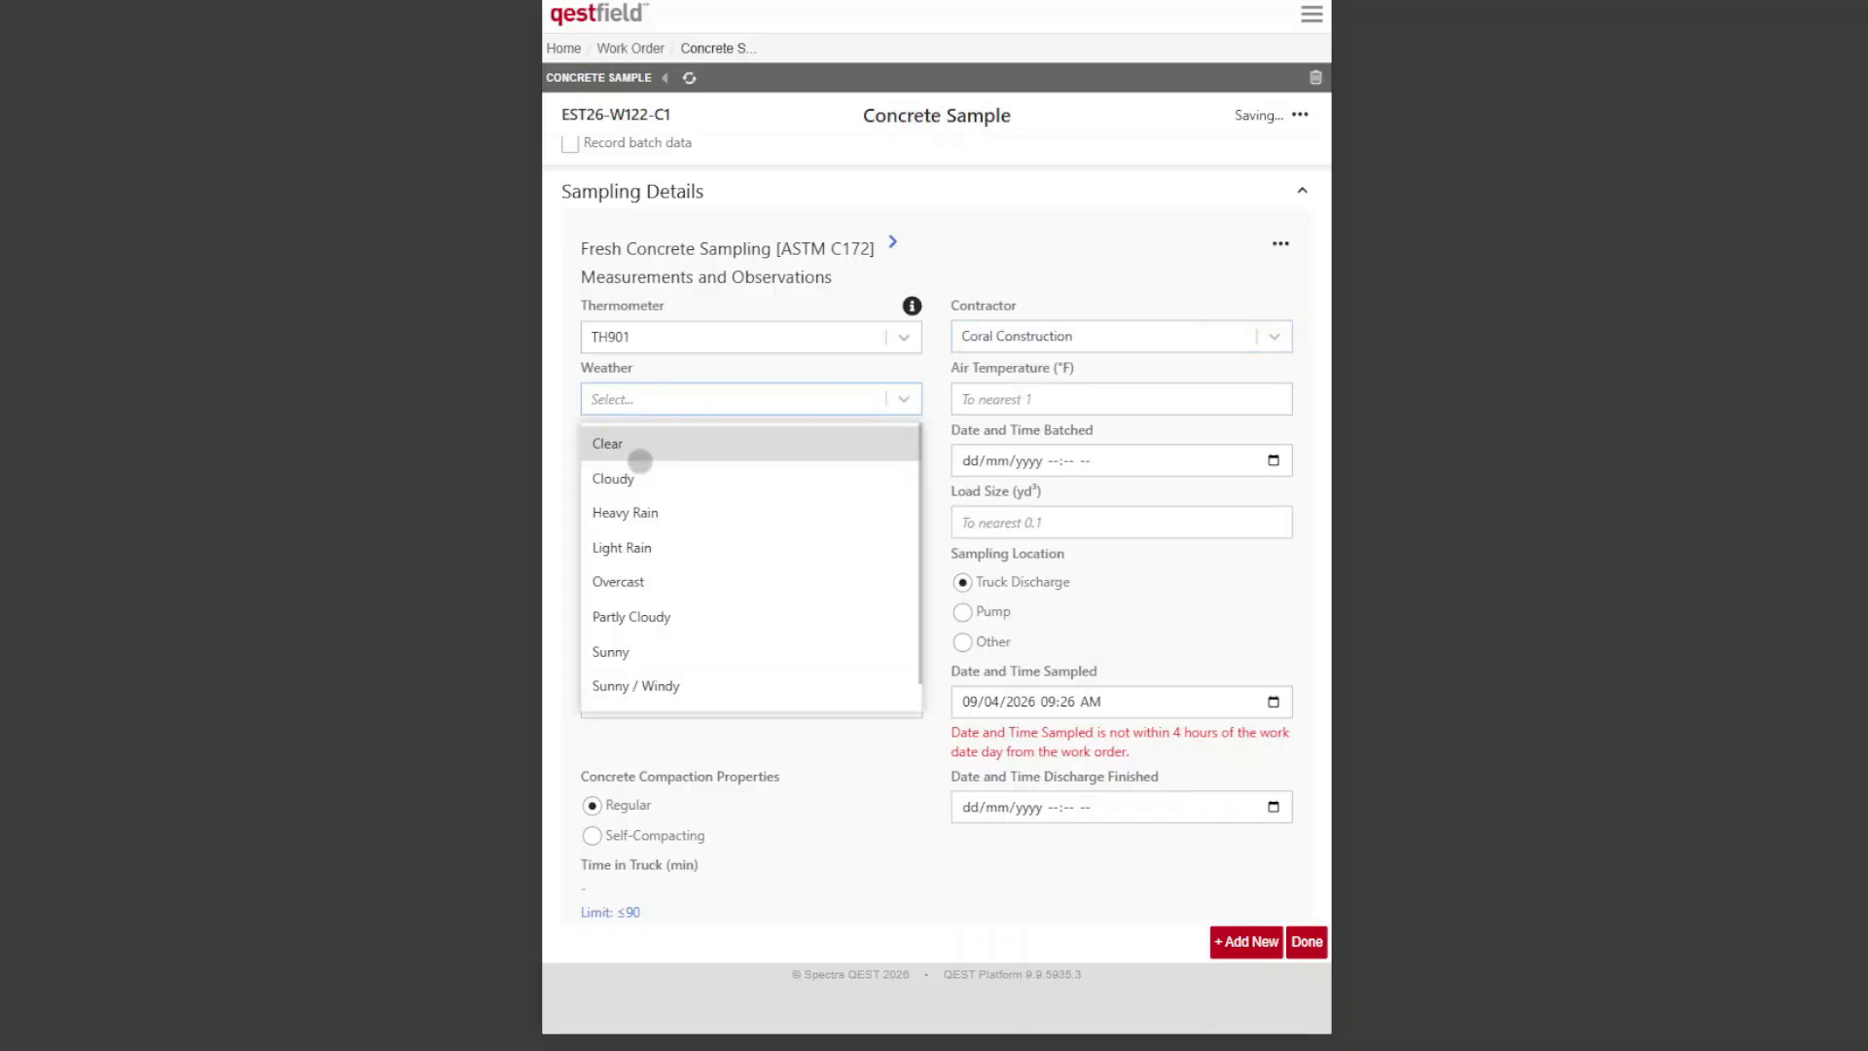
{"action": "left_click", "coordinate": [629, 443]}
Step: Enter an air temperature of 72 °F and ticket DCK123123 for the concrete sampling
{"action": "left_click", "coordinate": [1109, 404]}
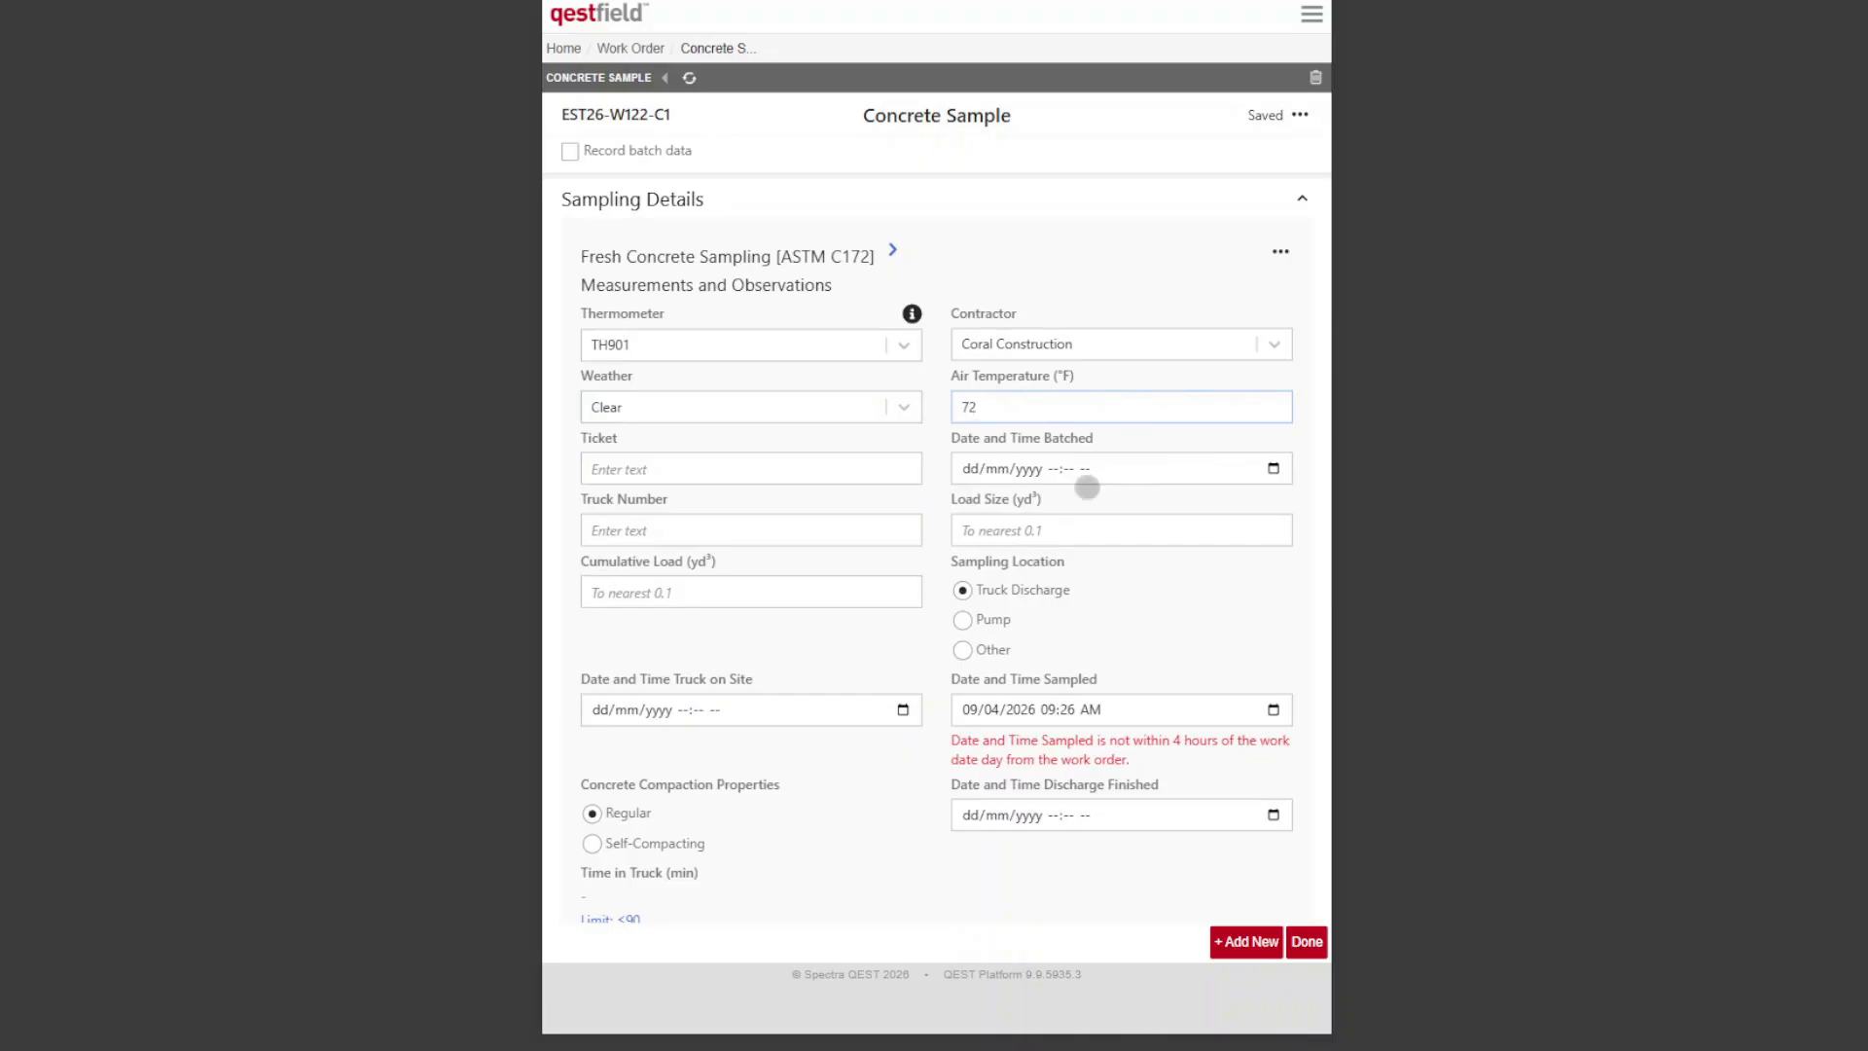
{"action": "left_click", "coordinate": [878, 462]}
{"action": "type", "text": "DCK"}
Step: Set the date and time batched to 08/04/2026 08:30 AM
{"action": "left_click", "coordinate": [1282, 462]}
{"action": "left_click", "coordinate": [1272, 467]}
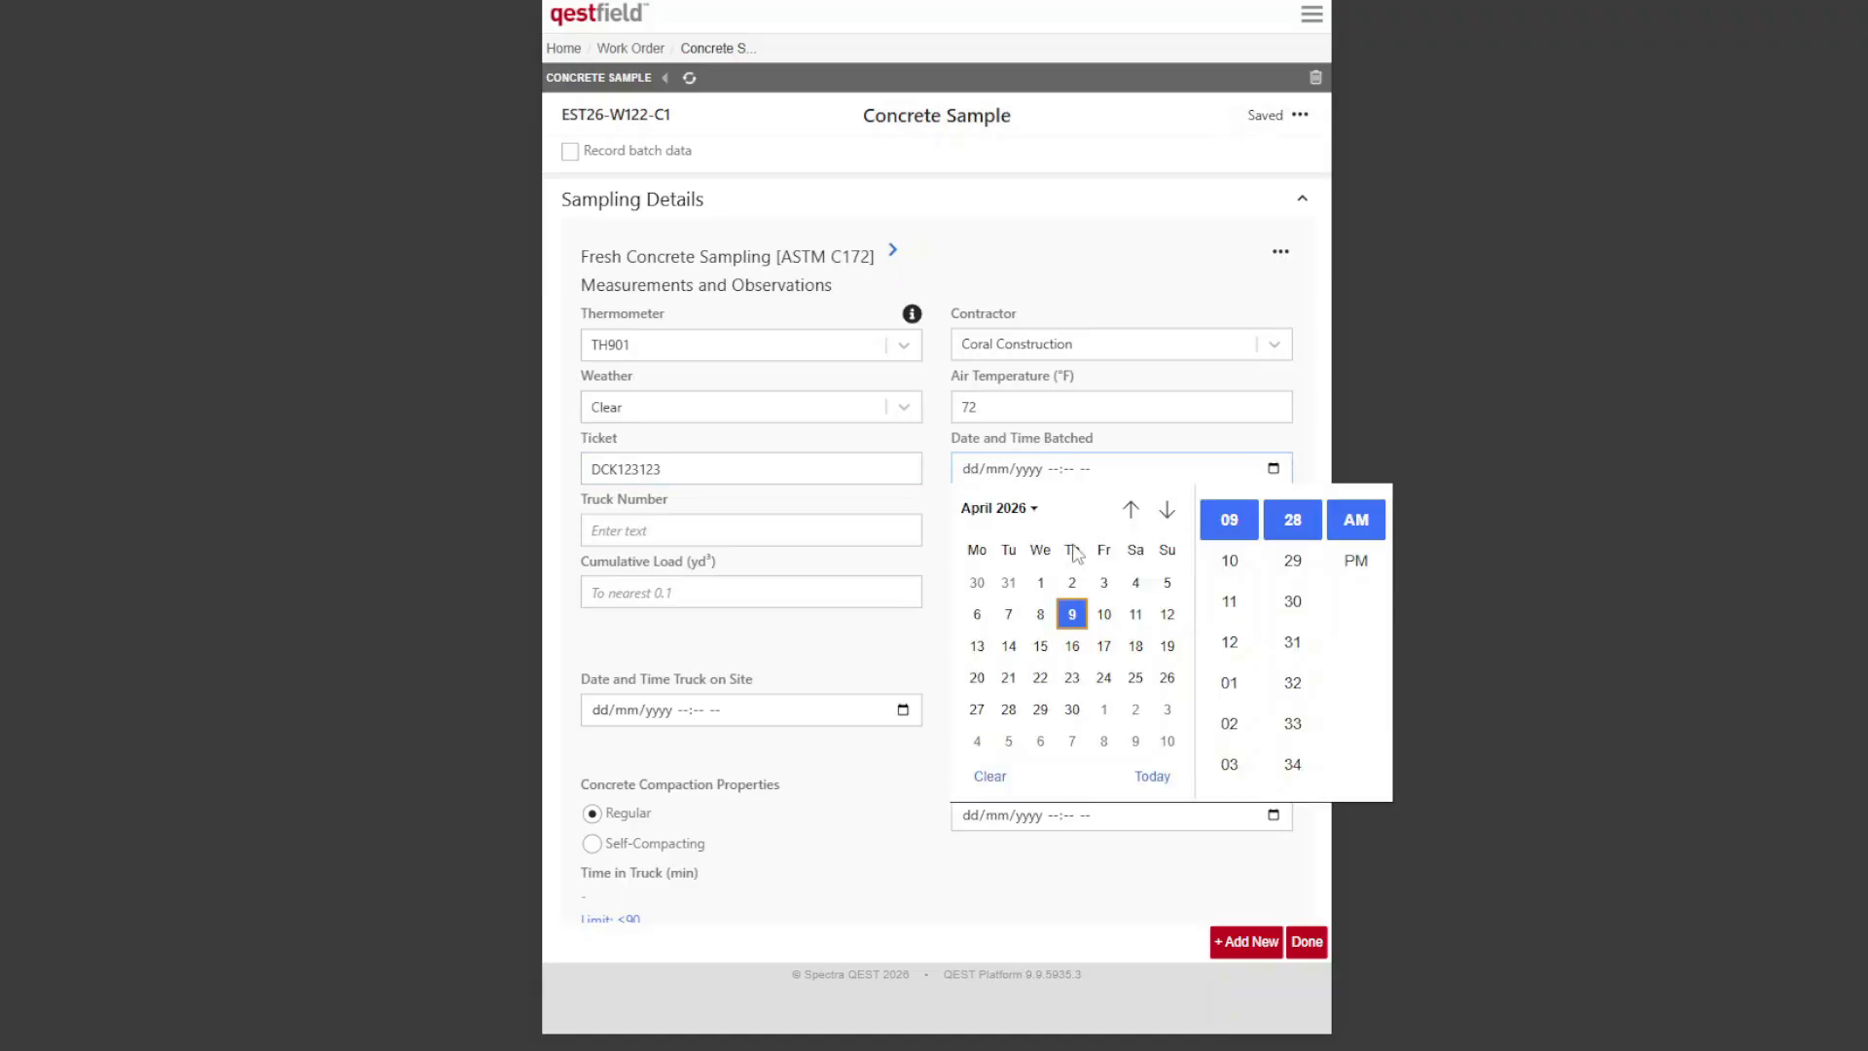
{"action": "left_click", "coordinate": [1041, 616]}
{"action": "scroll", "coordinate": [1255, 622], "scroll_direction": "down", "scroll_amount": 2}
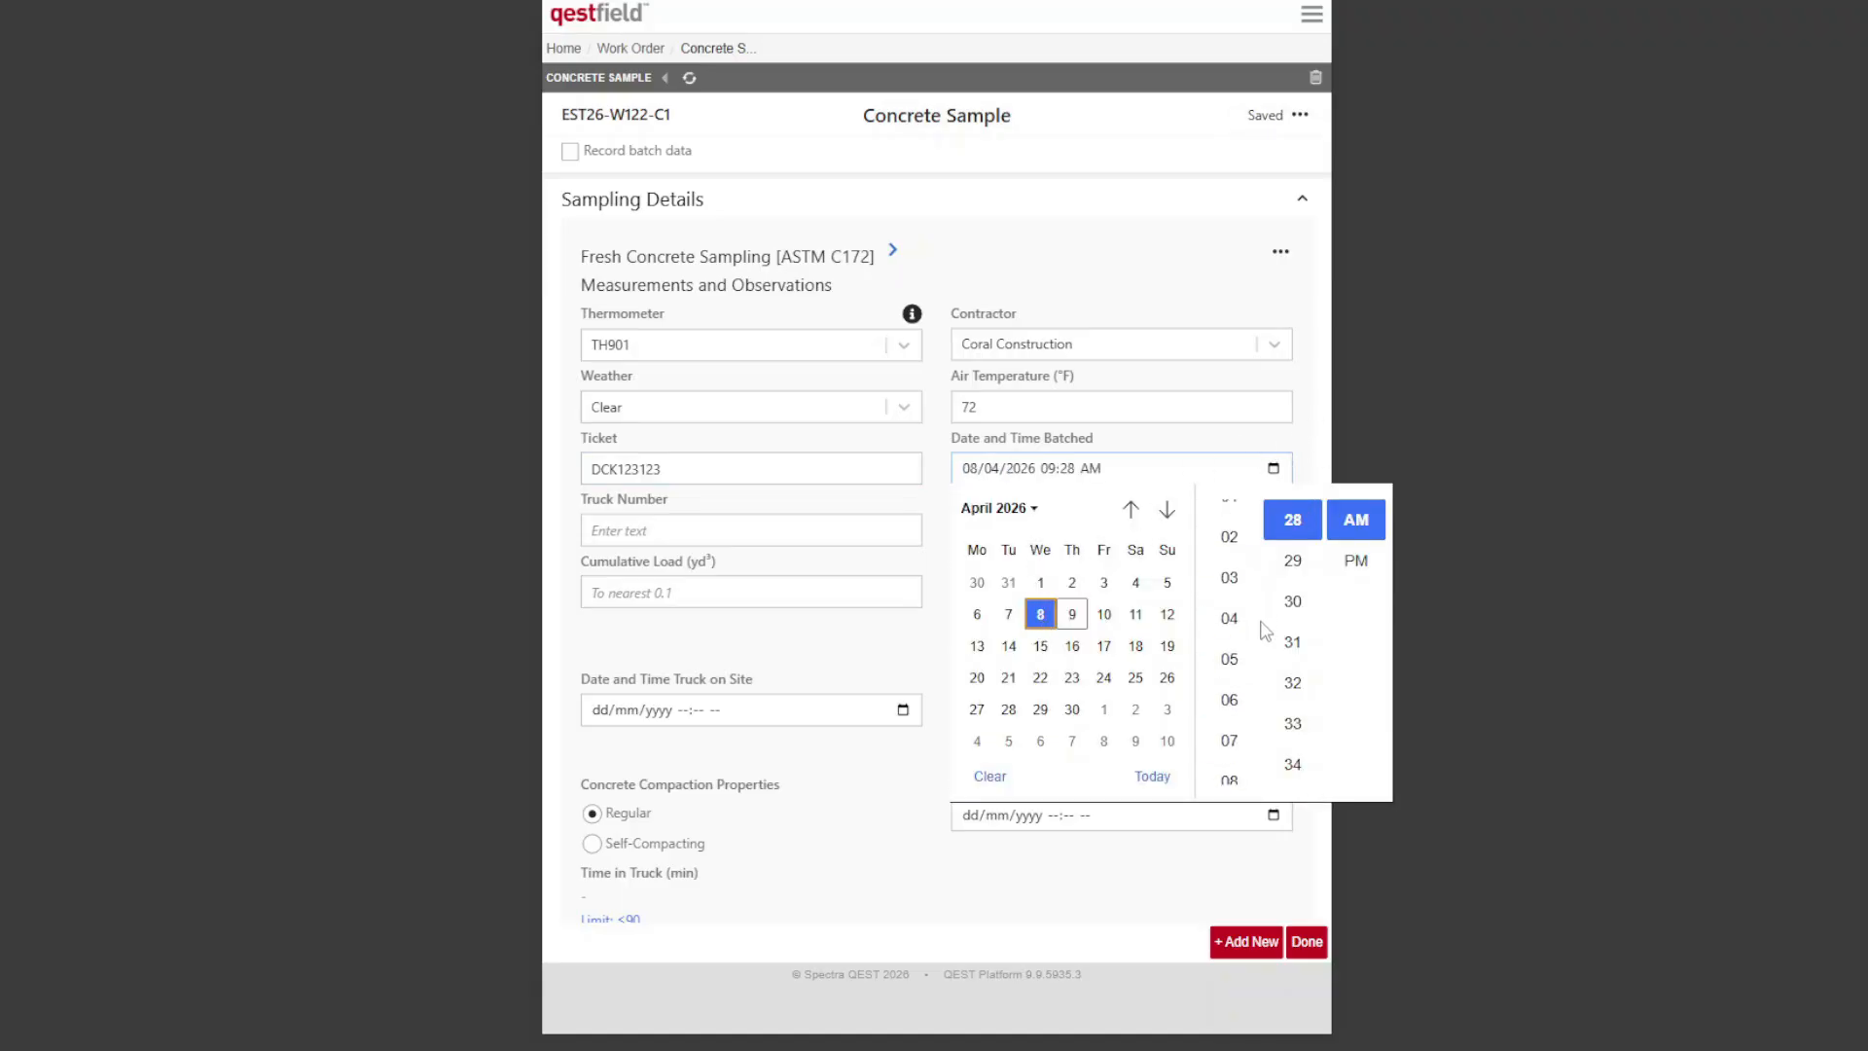
{"action": "left_click", "coordinate": [1230, 780]}
{"action": "left_click", "coordinate": [1293, 601]}
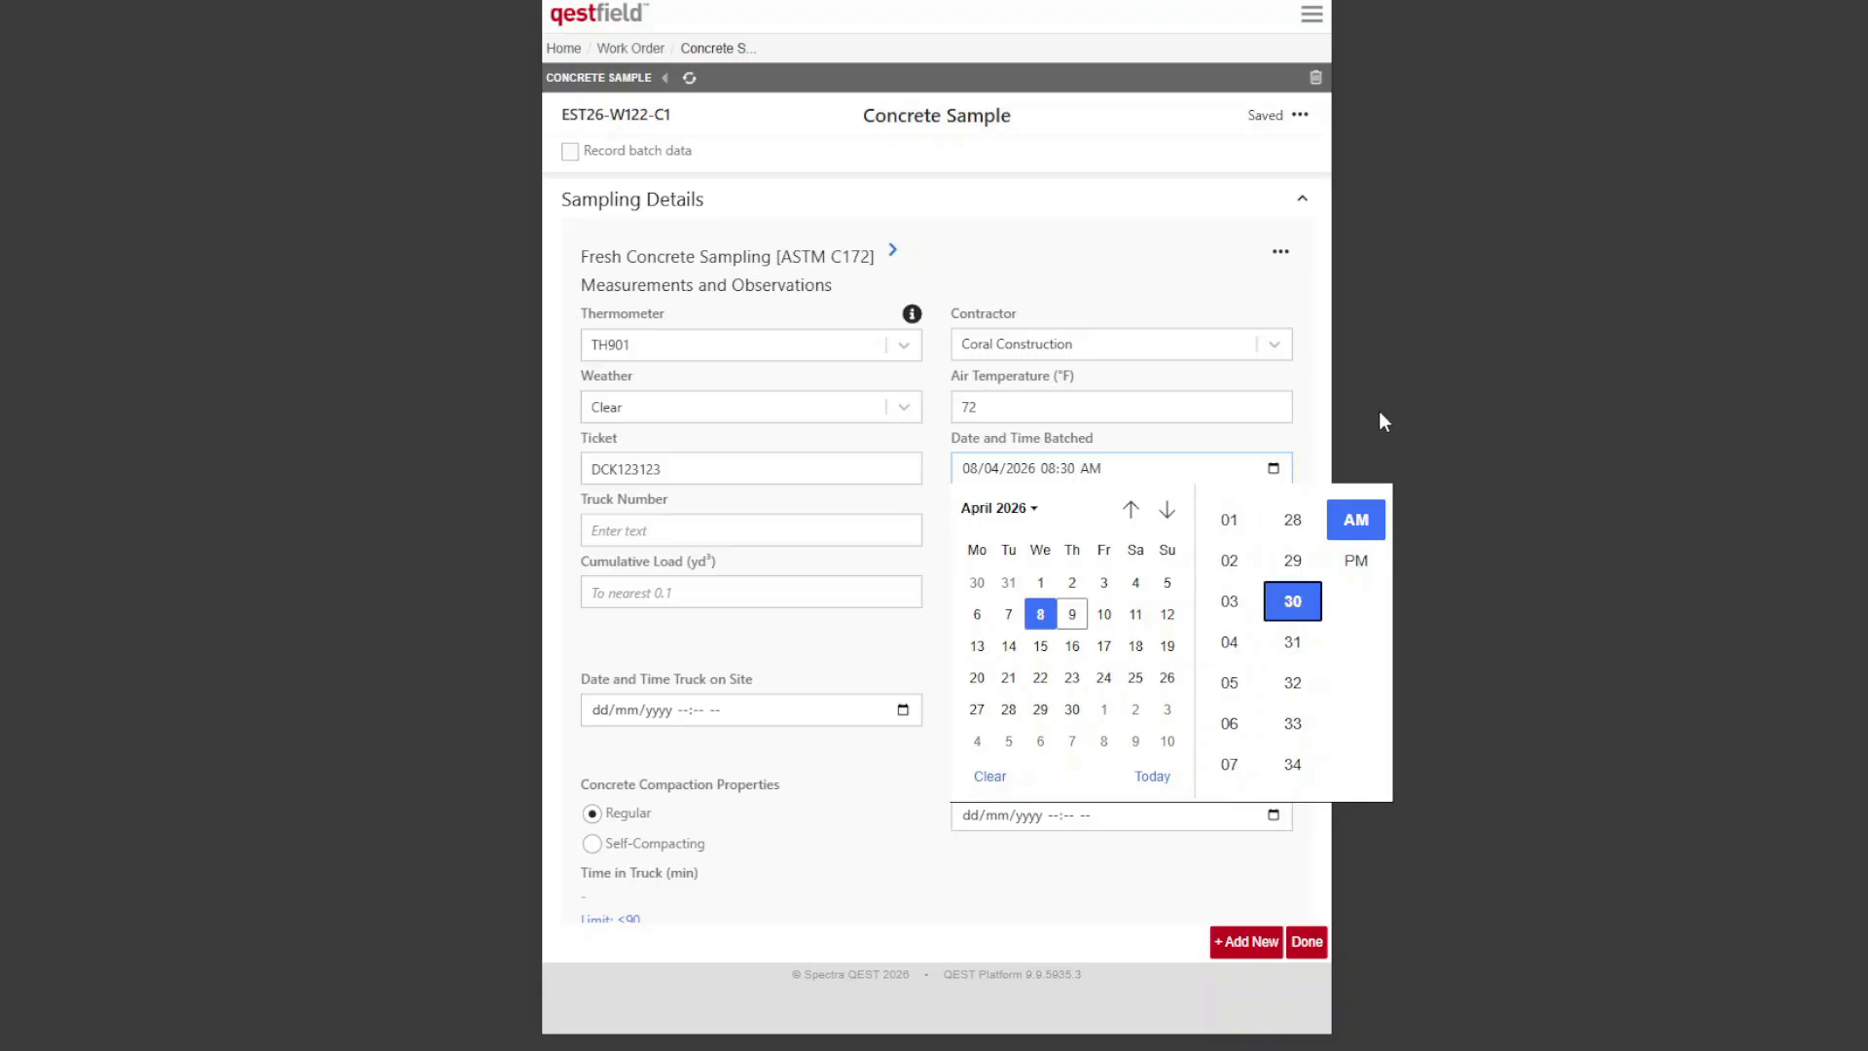
{"action": "left_click", "coordinate": [1313, 404]}
Step: Enter truck number A22, with load size and cumulative load both set to 6.0 yd³
{"action": "left_click", "coordinate": [861, 543]}
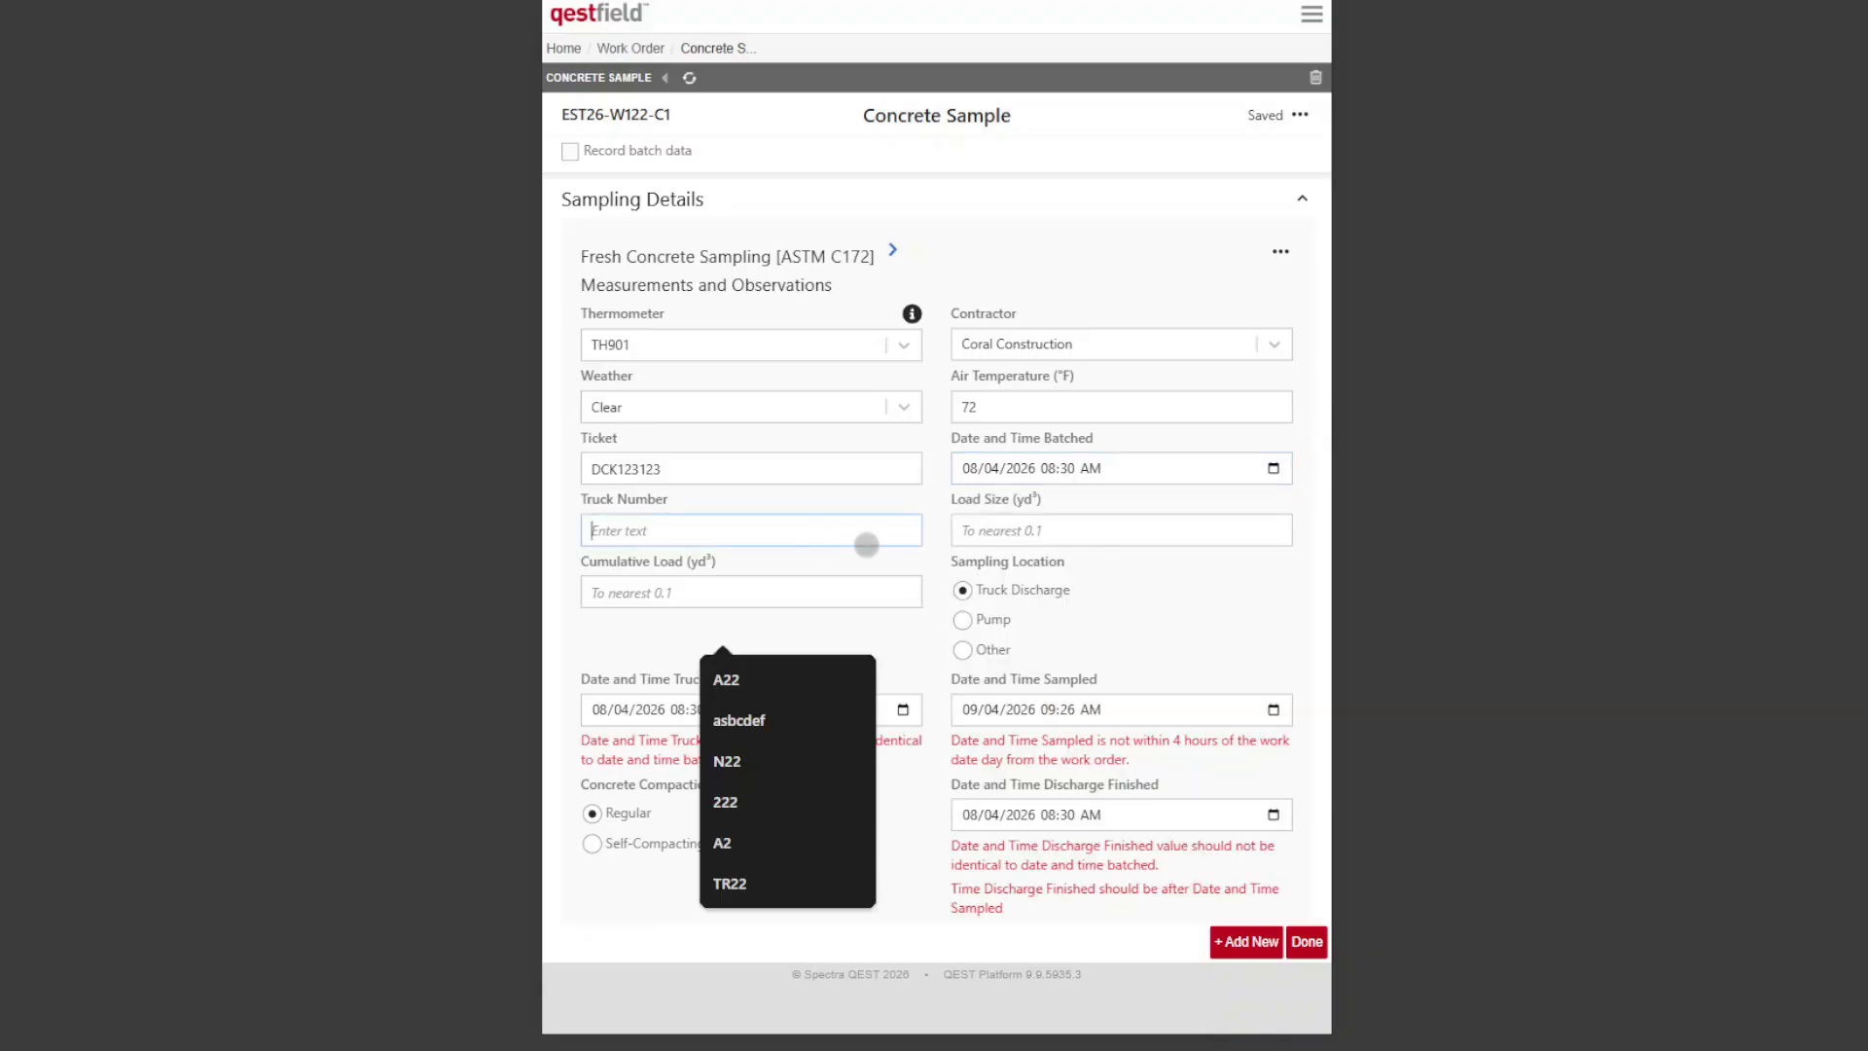
{"action": "type", "text": "A22"}
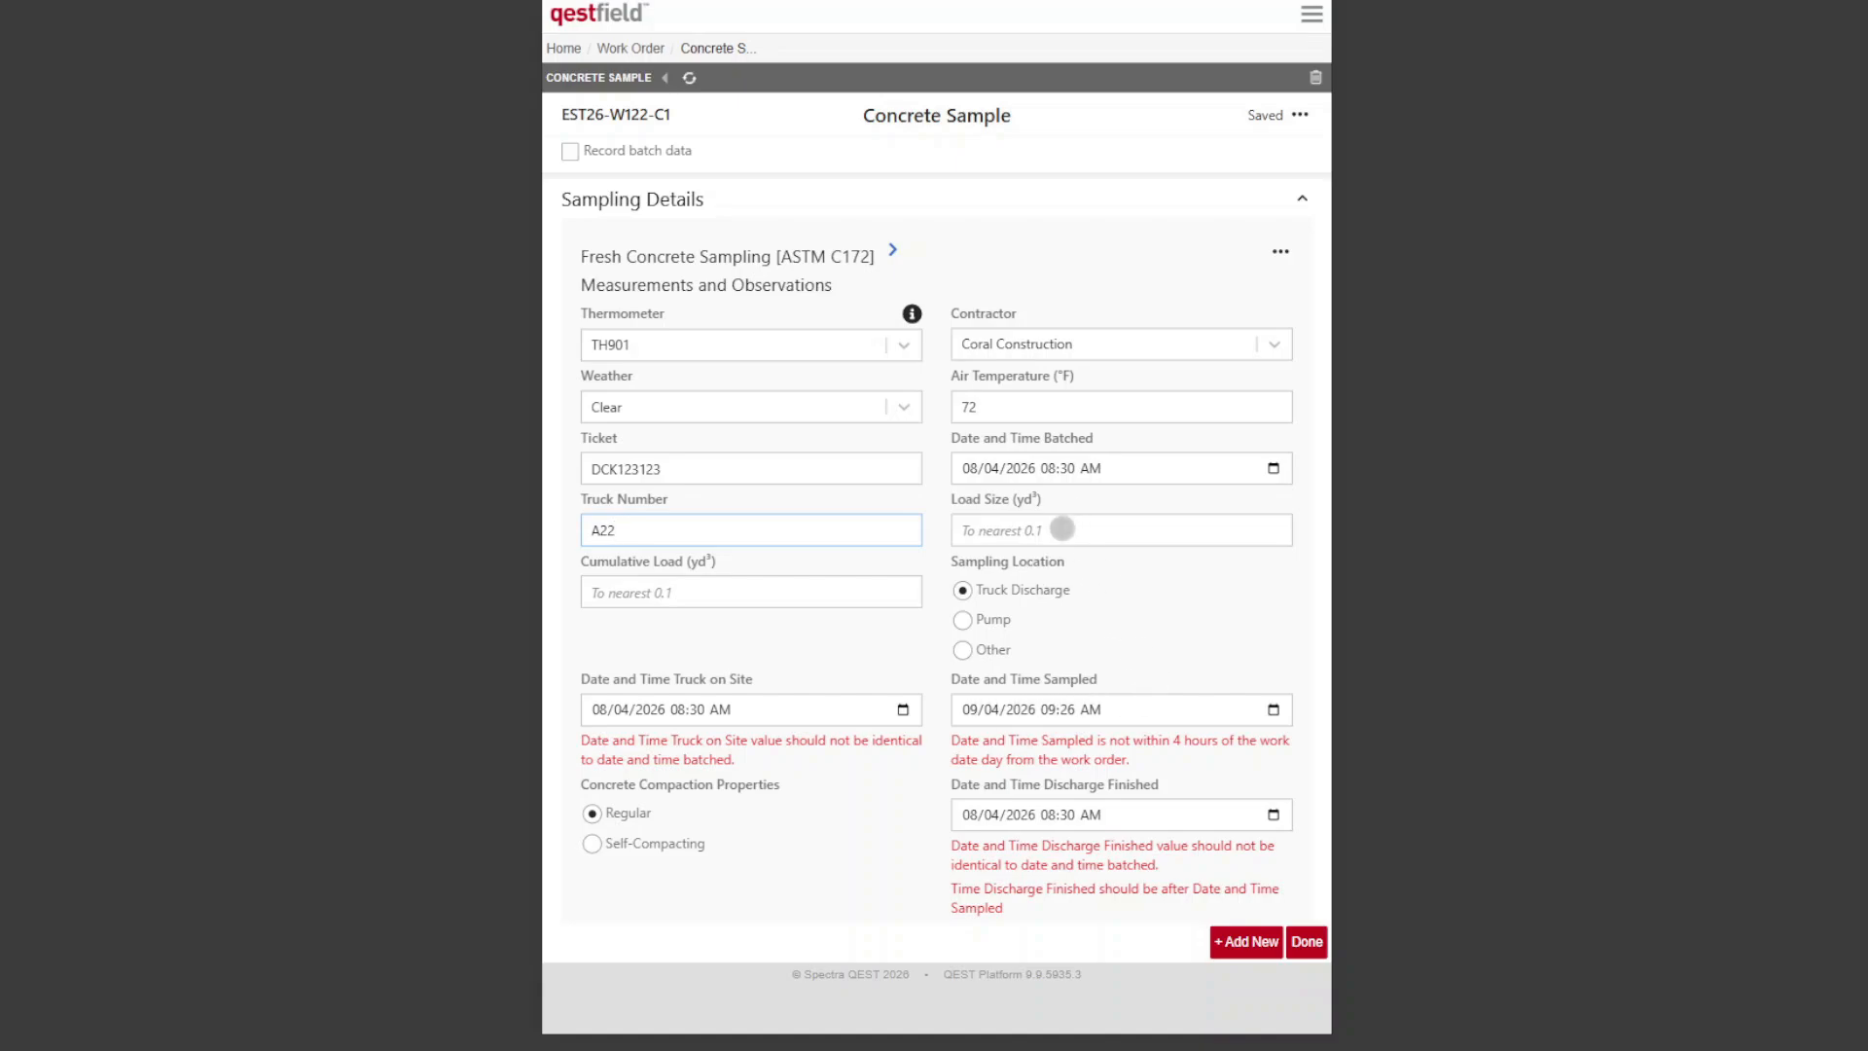
{"action": "type", "text": "6"}
{"action": "left_click", "coordinate": [800, 590]}
{"action": "type", "text": "6.0"}
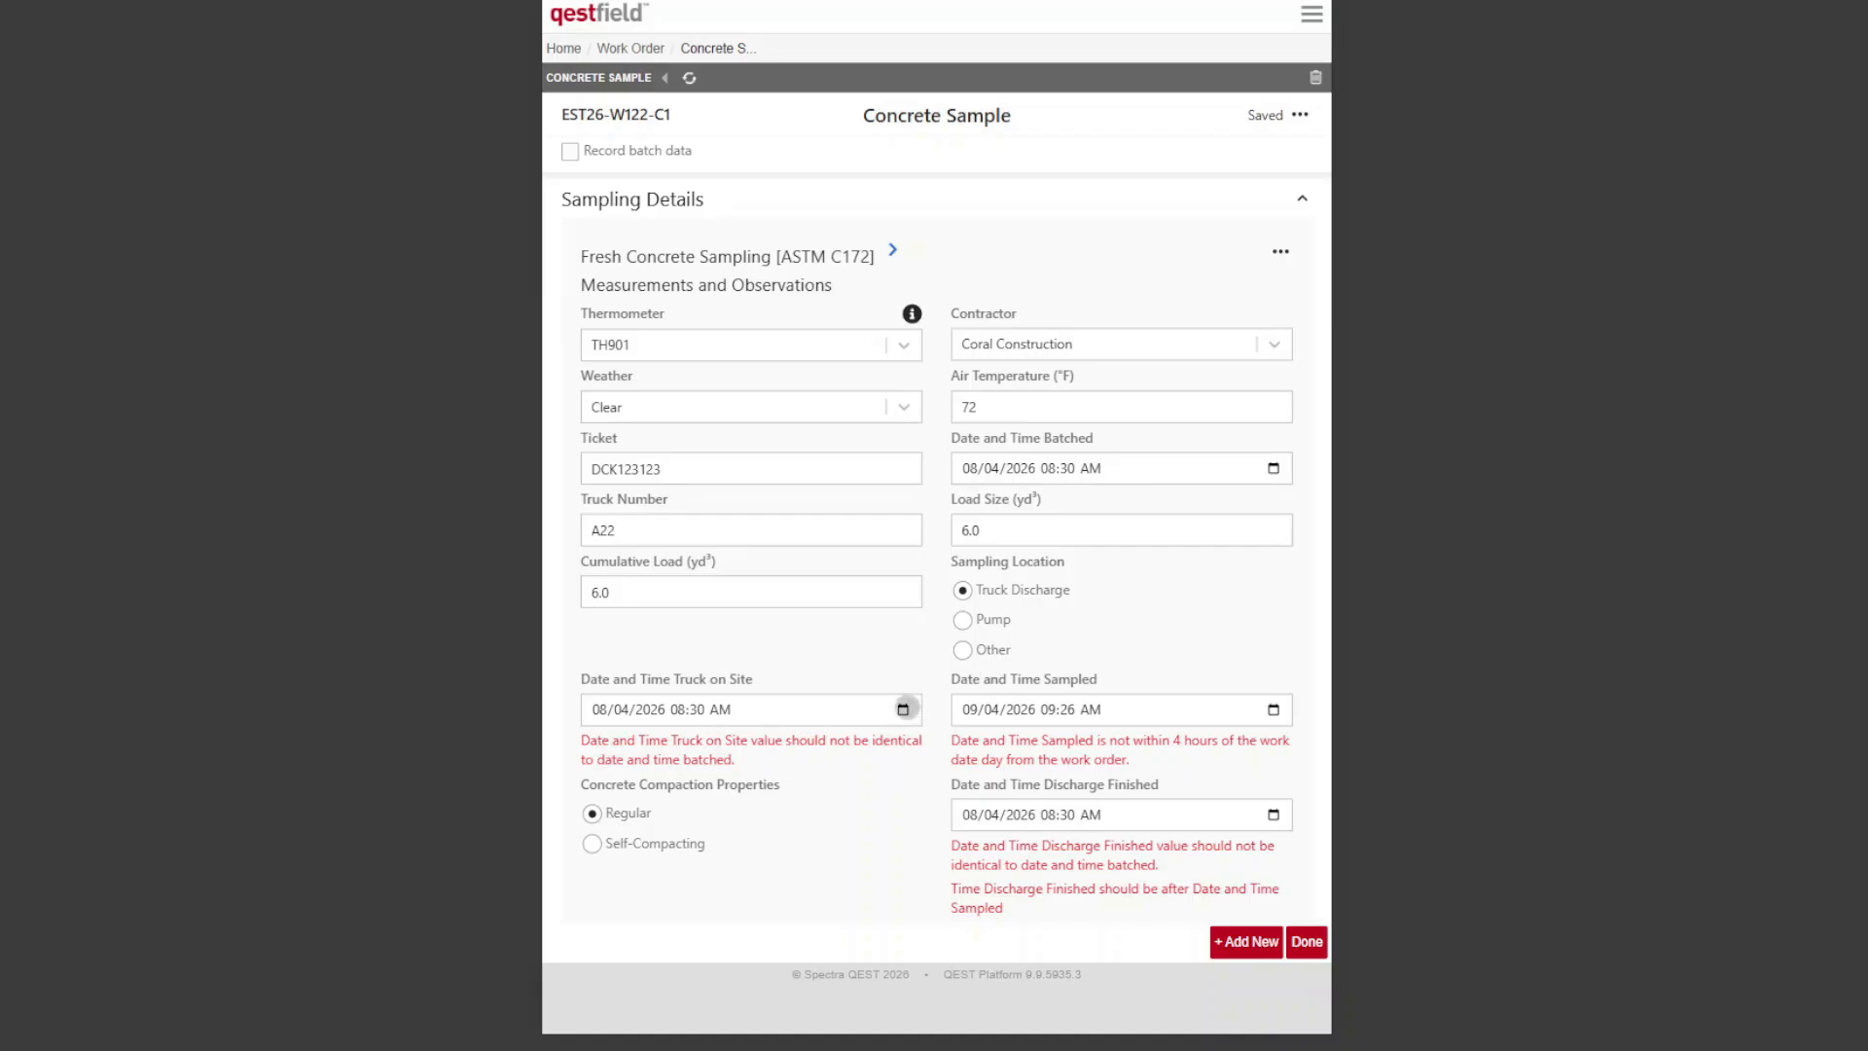
Step: Set the date and time the truck arrived on site to 08/04/2026 09:01 AM
{"action": "left_click", "coordinate": [903, 710]}
{"action": "scroll", "coordinate": [927, 839], "scroll_direction": "down", "scroll_amount": 8}
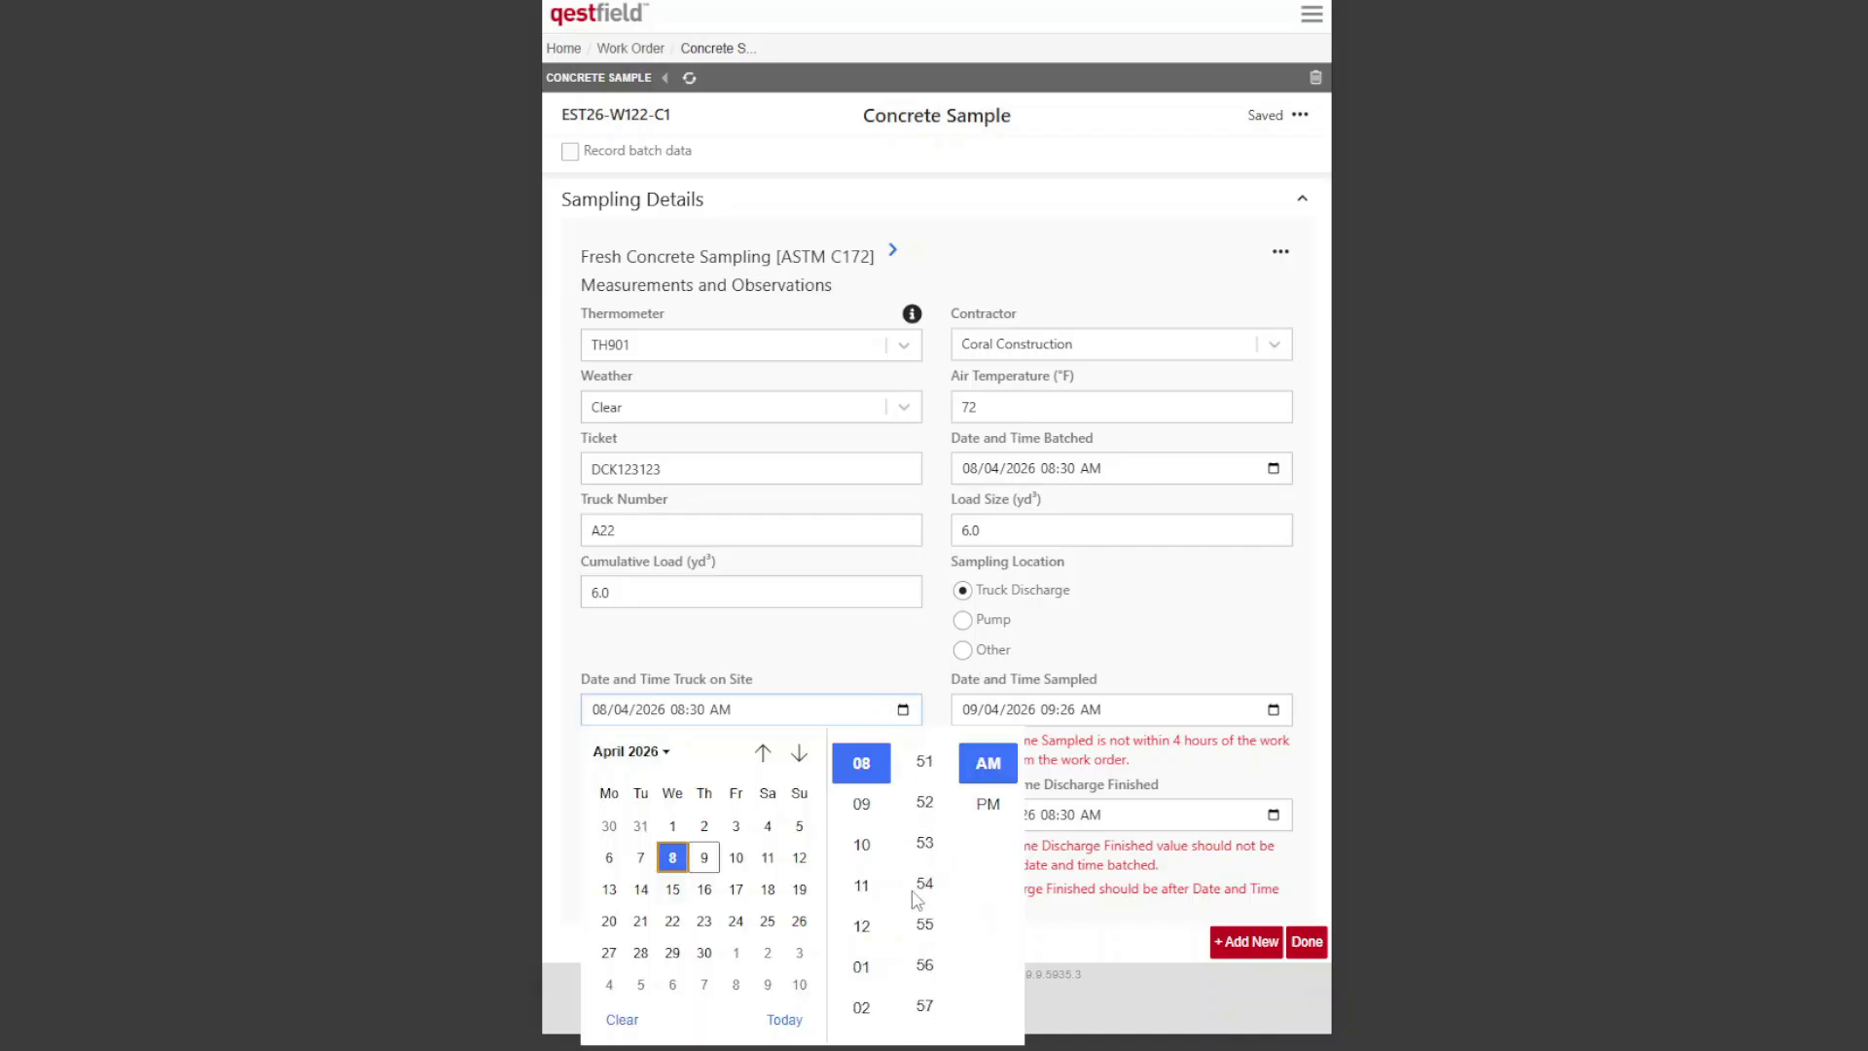
{"action": "left_click", "coordinate": [860, 817]}
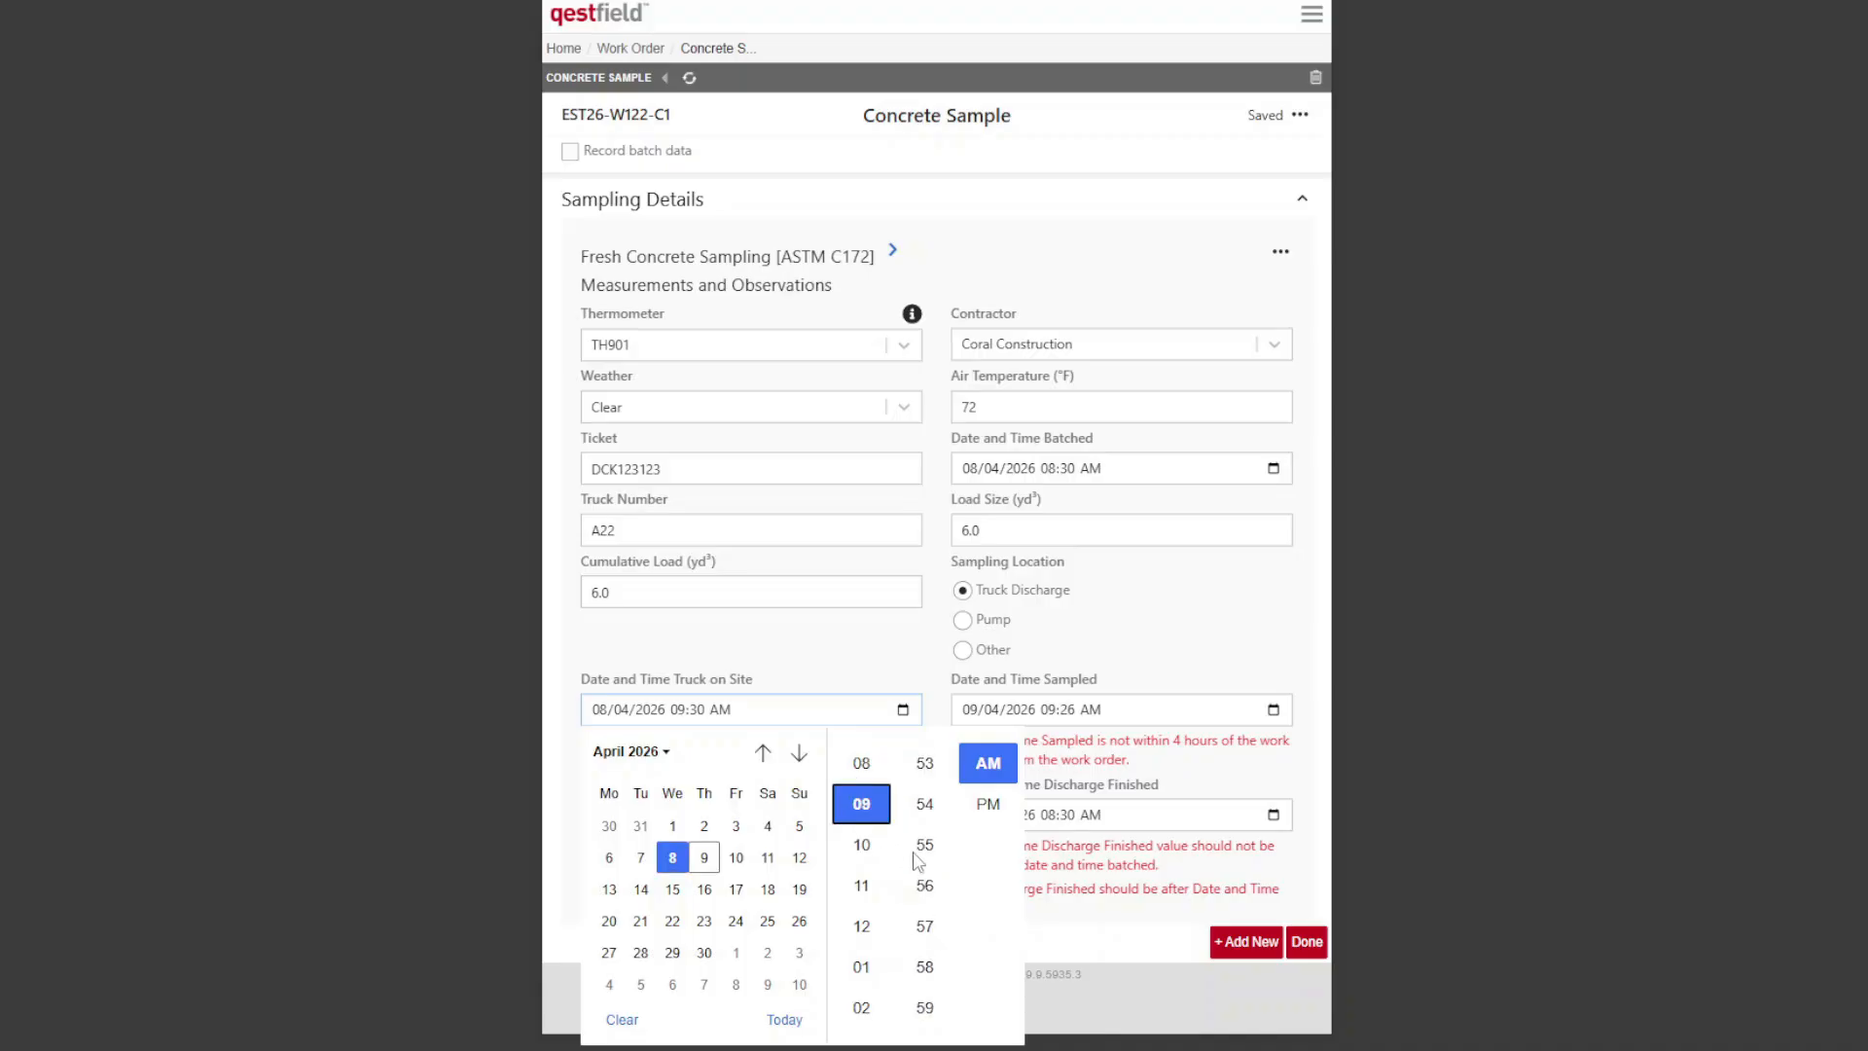
{"action": "scroll", "coordinate": [917, 861], "scroll_direction": "down", "scroll_amount": 3}
{"action": "left_click", "coordinate": [925, 786]}
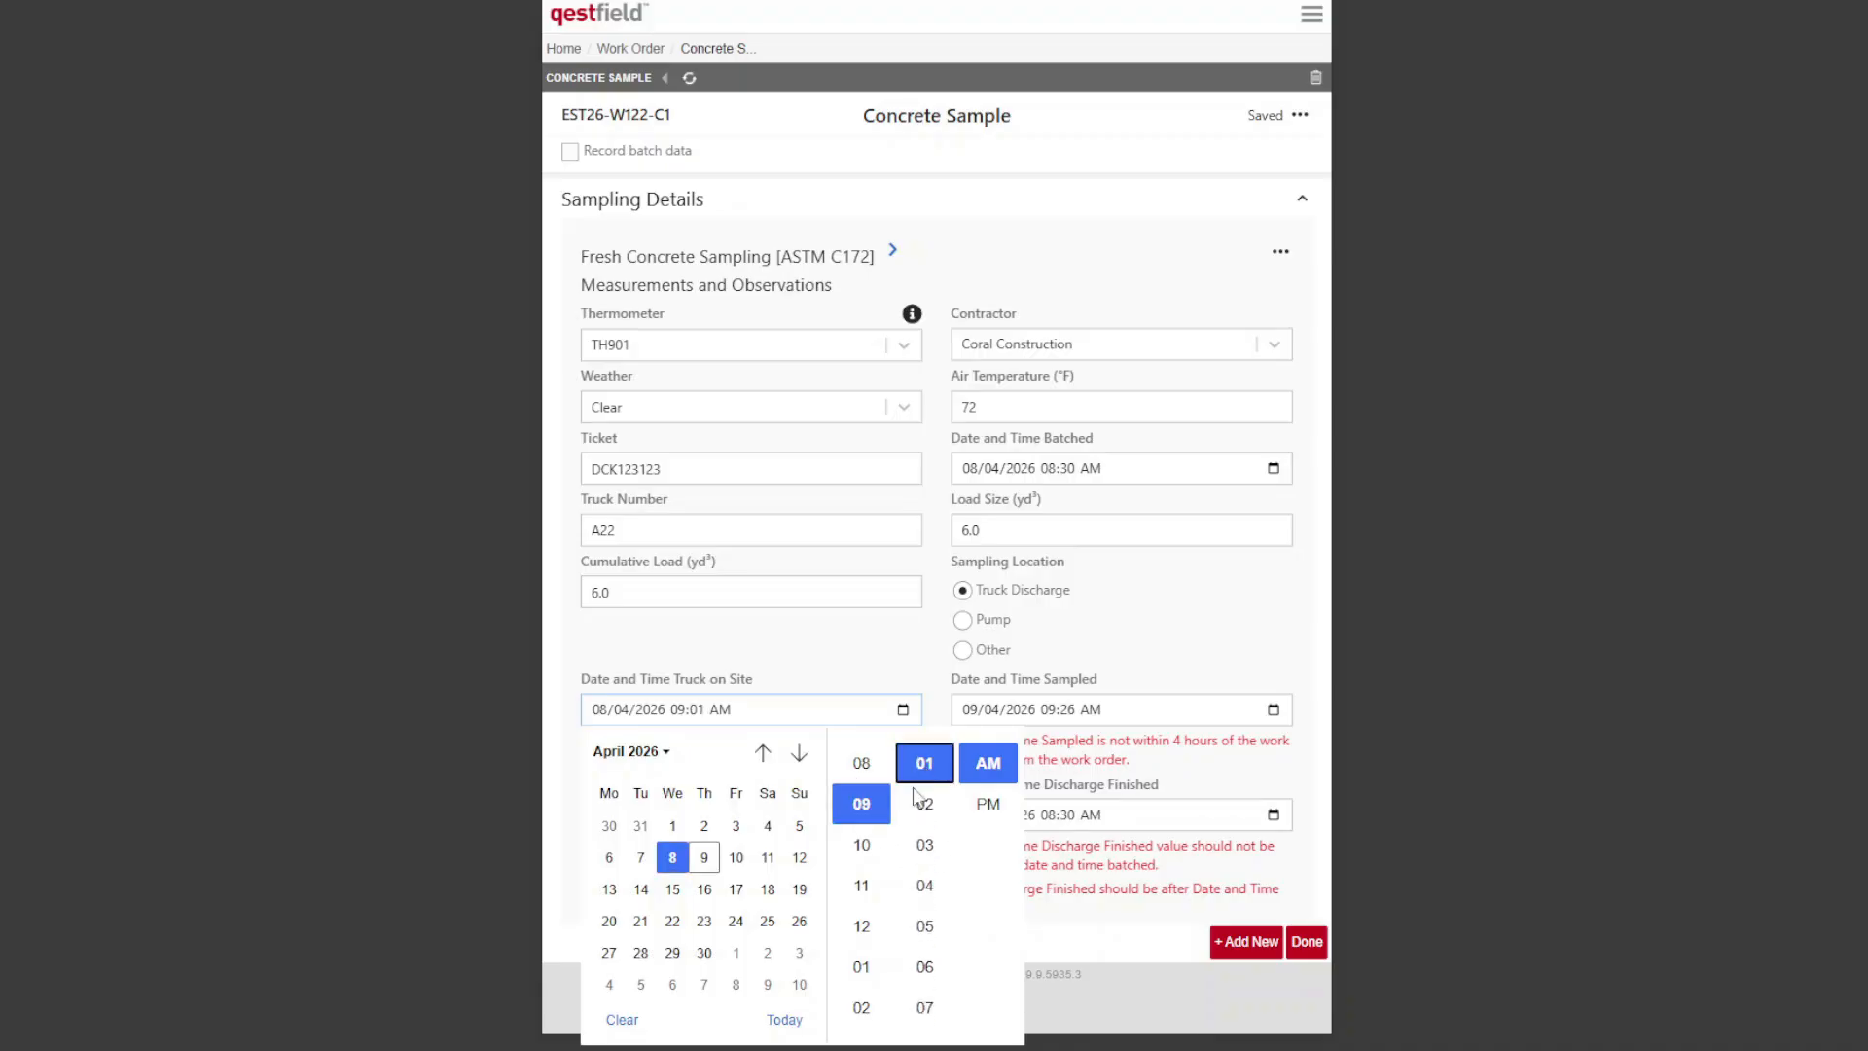
{"action": "left_click", "coordinate": [1209, 617]}
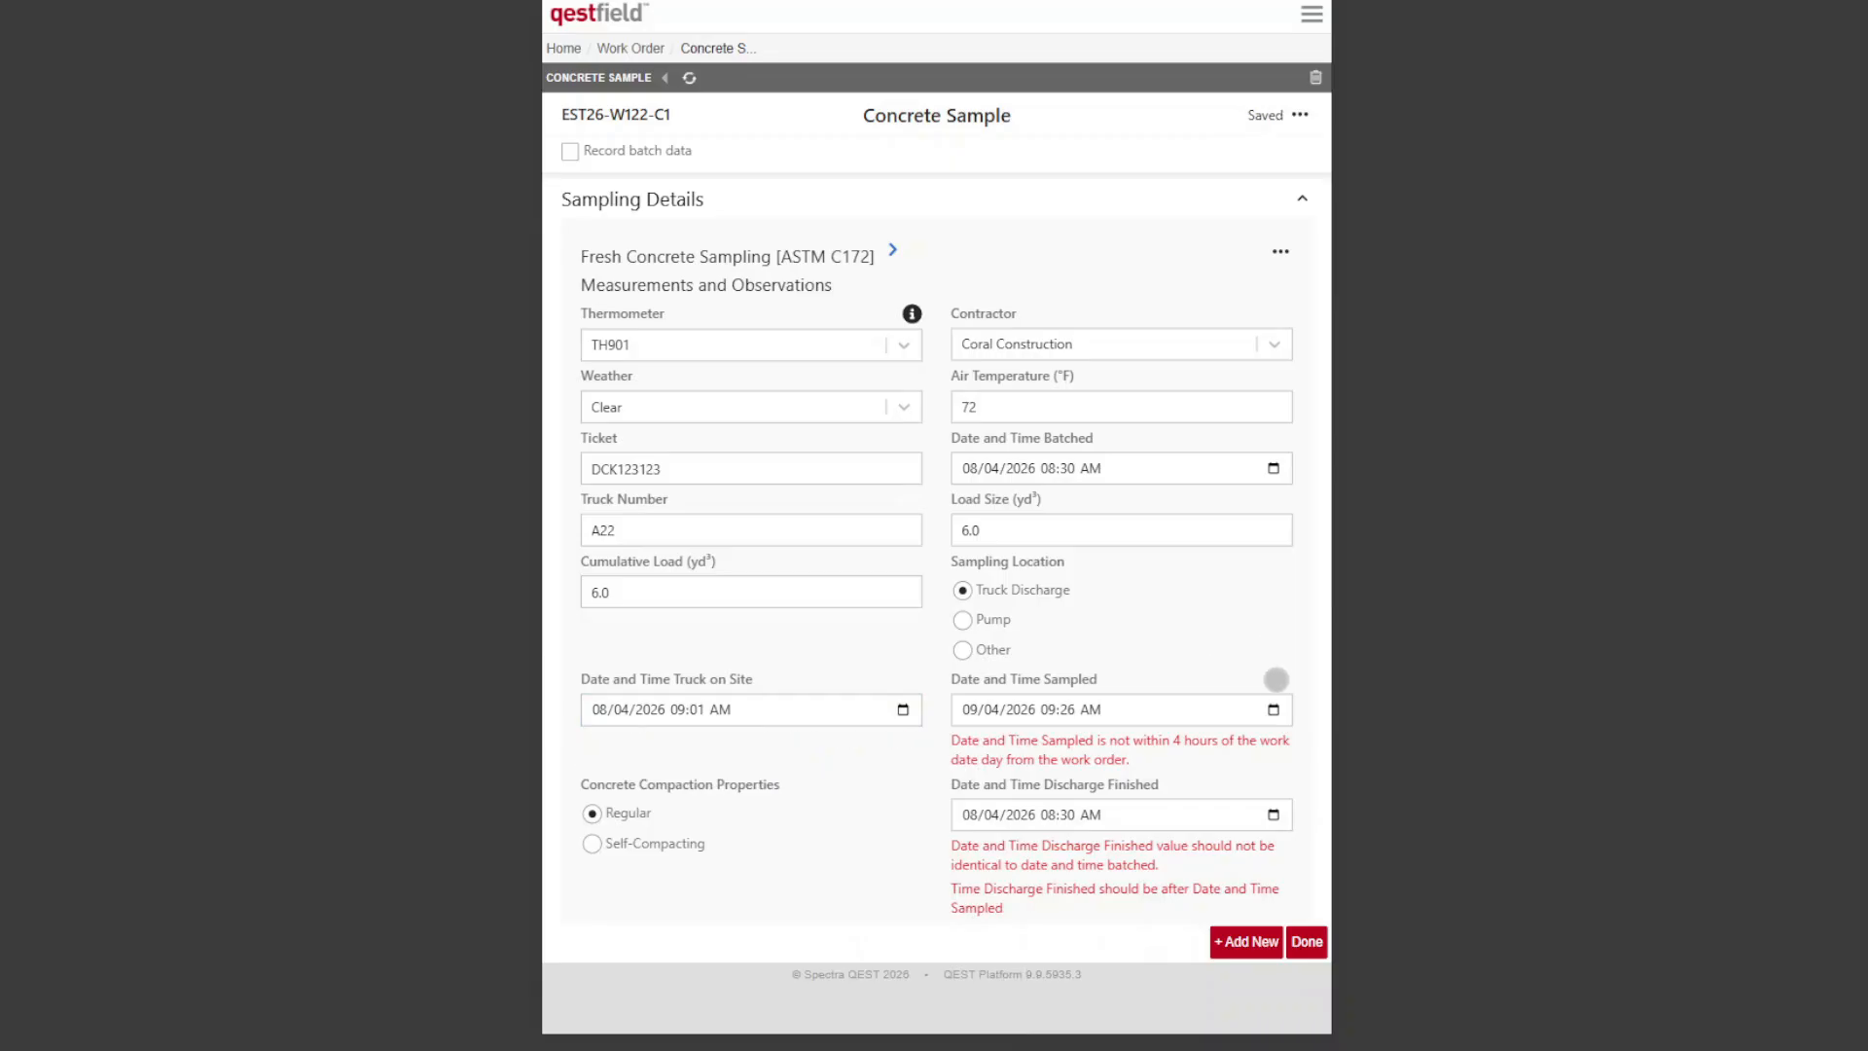
Step: Set the date and time sampled to 08/04/2026 09:26 AM and discharge finished to 08/04/2026 10:17 AM
{"action": "left_click", "coordinate": [1273, 709]}
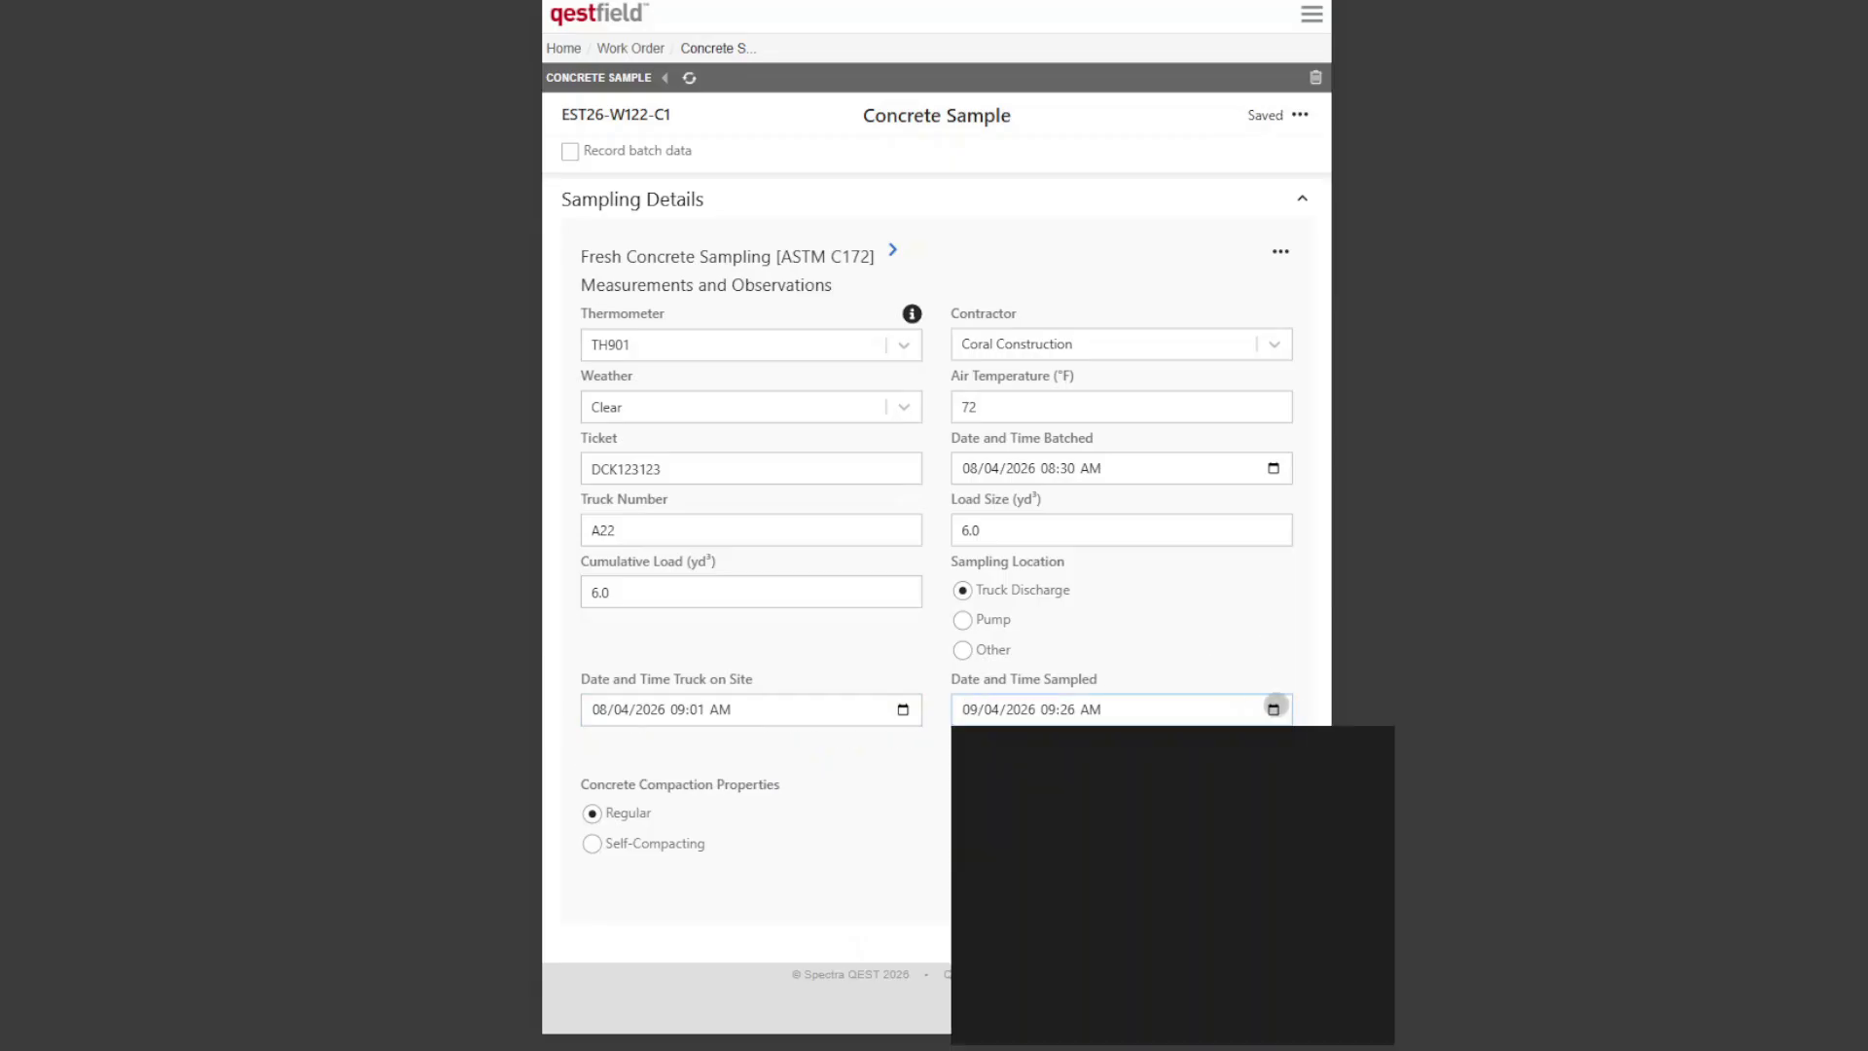
{"action": "left_click", "coordinate": [1042, 857]}
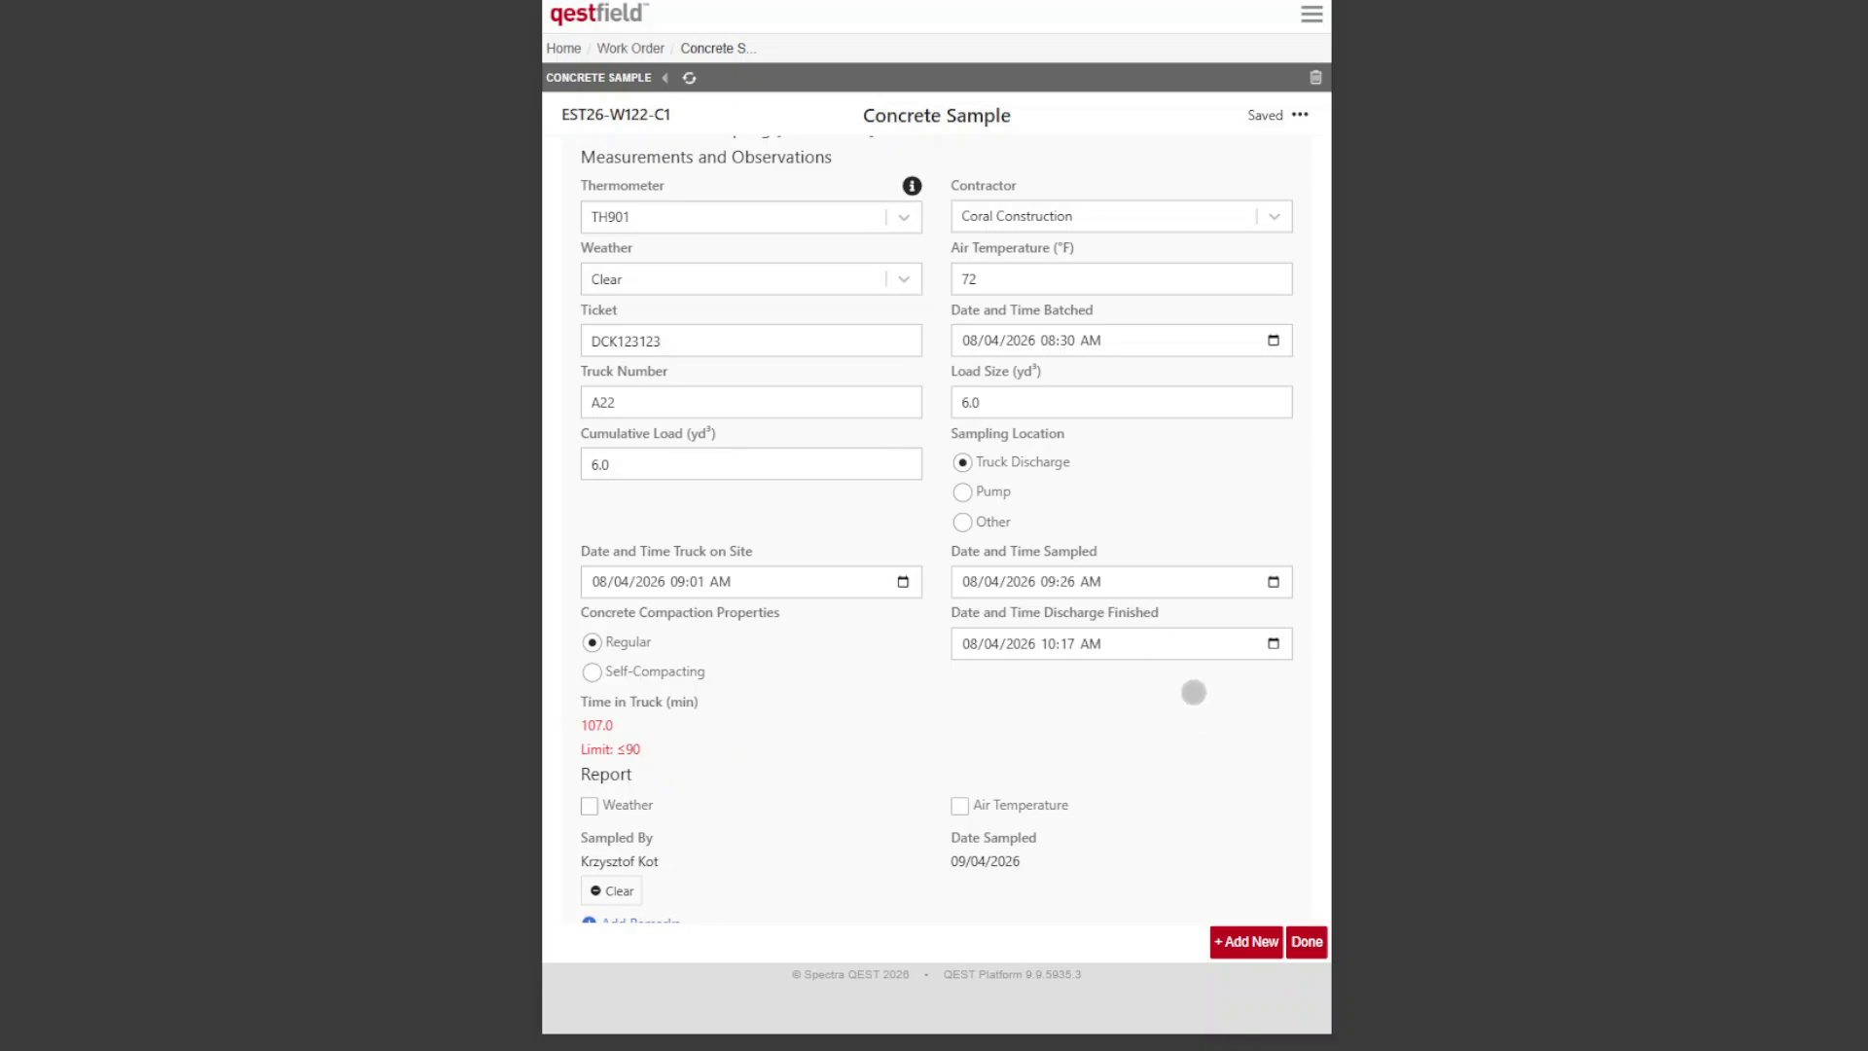
Step: Record a slump of 4.25 in. for the Slump [ASTM C143] field test
{"action": "scroll", "coordinate": [1204, 718], "scroll_direction": "down", "scroll_amount": 10}
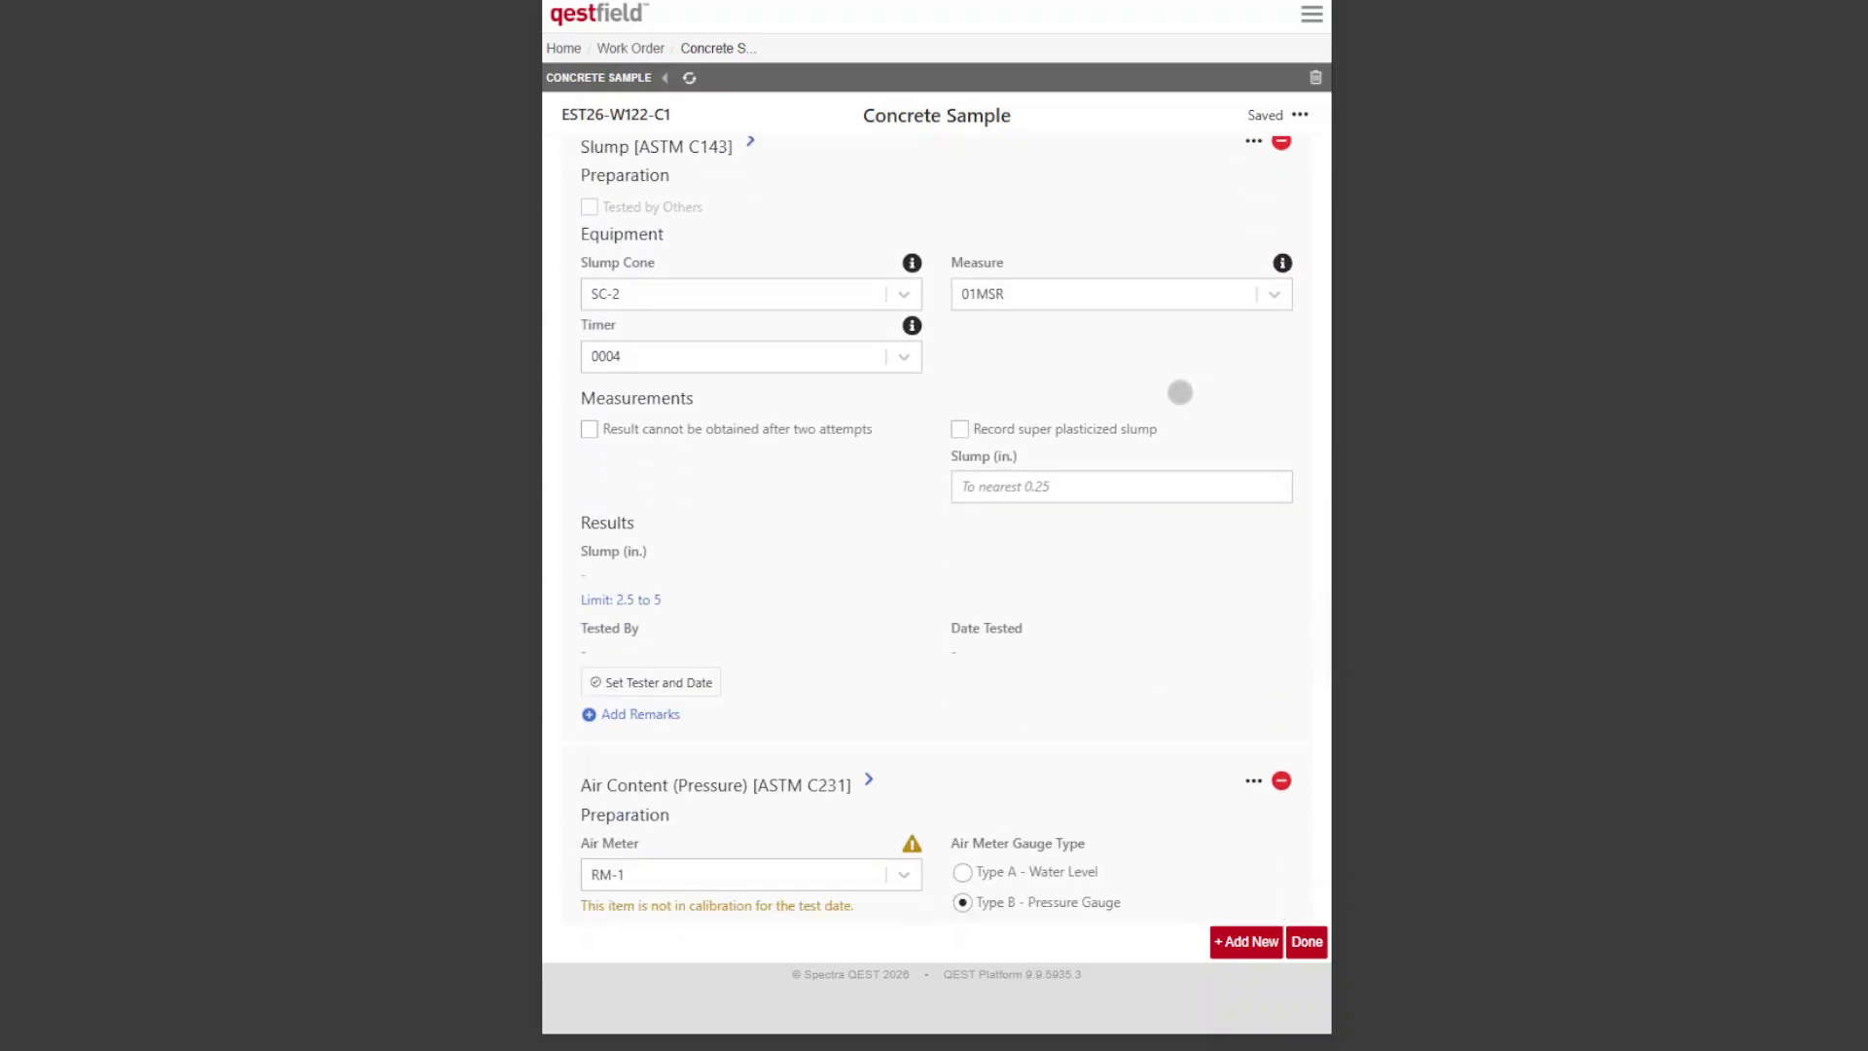
{"action": "scroll", "coordinate": [1177, 399], "scroll_direction": "up", "scroll_amount": 1}
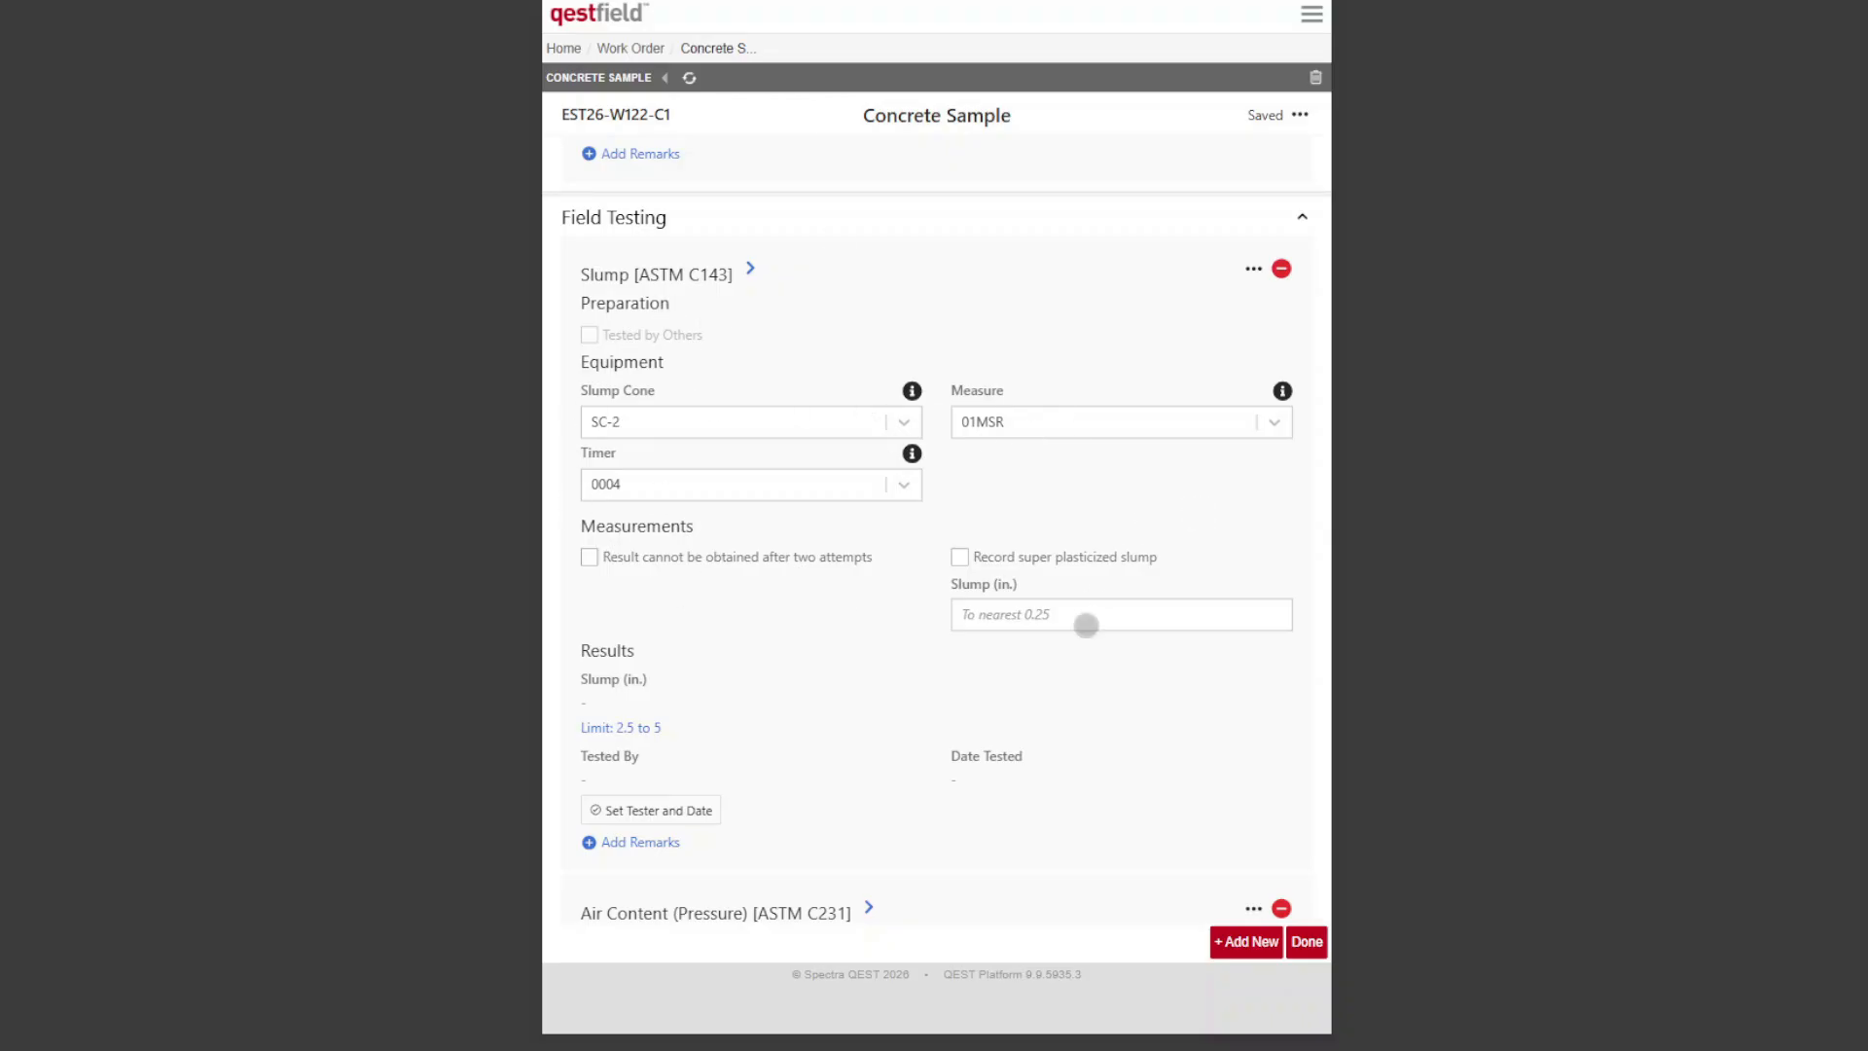
{"action": "type", "text": "4.25"}
{"action": "left_click", "coordinate": [1158, 709]}
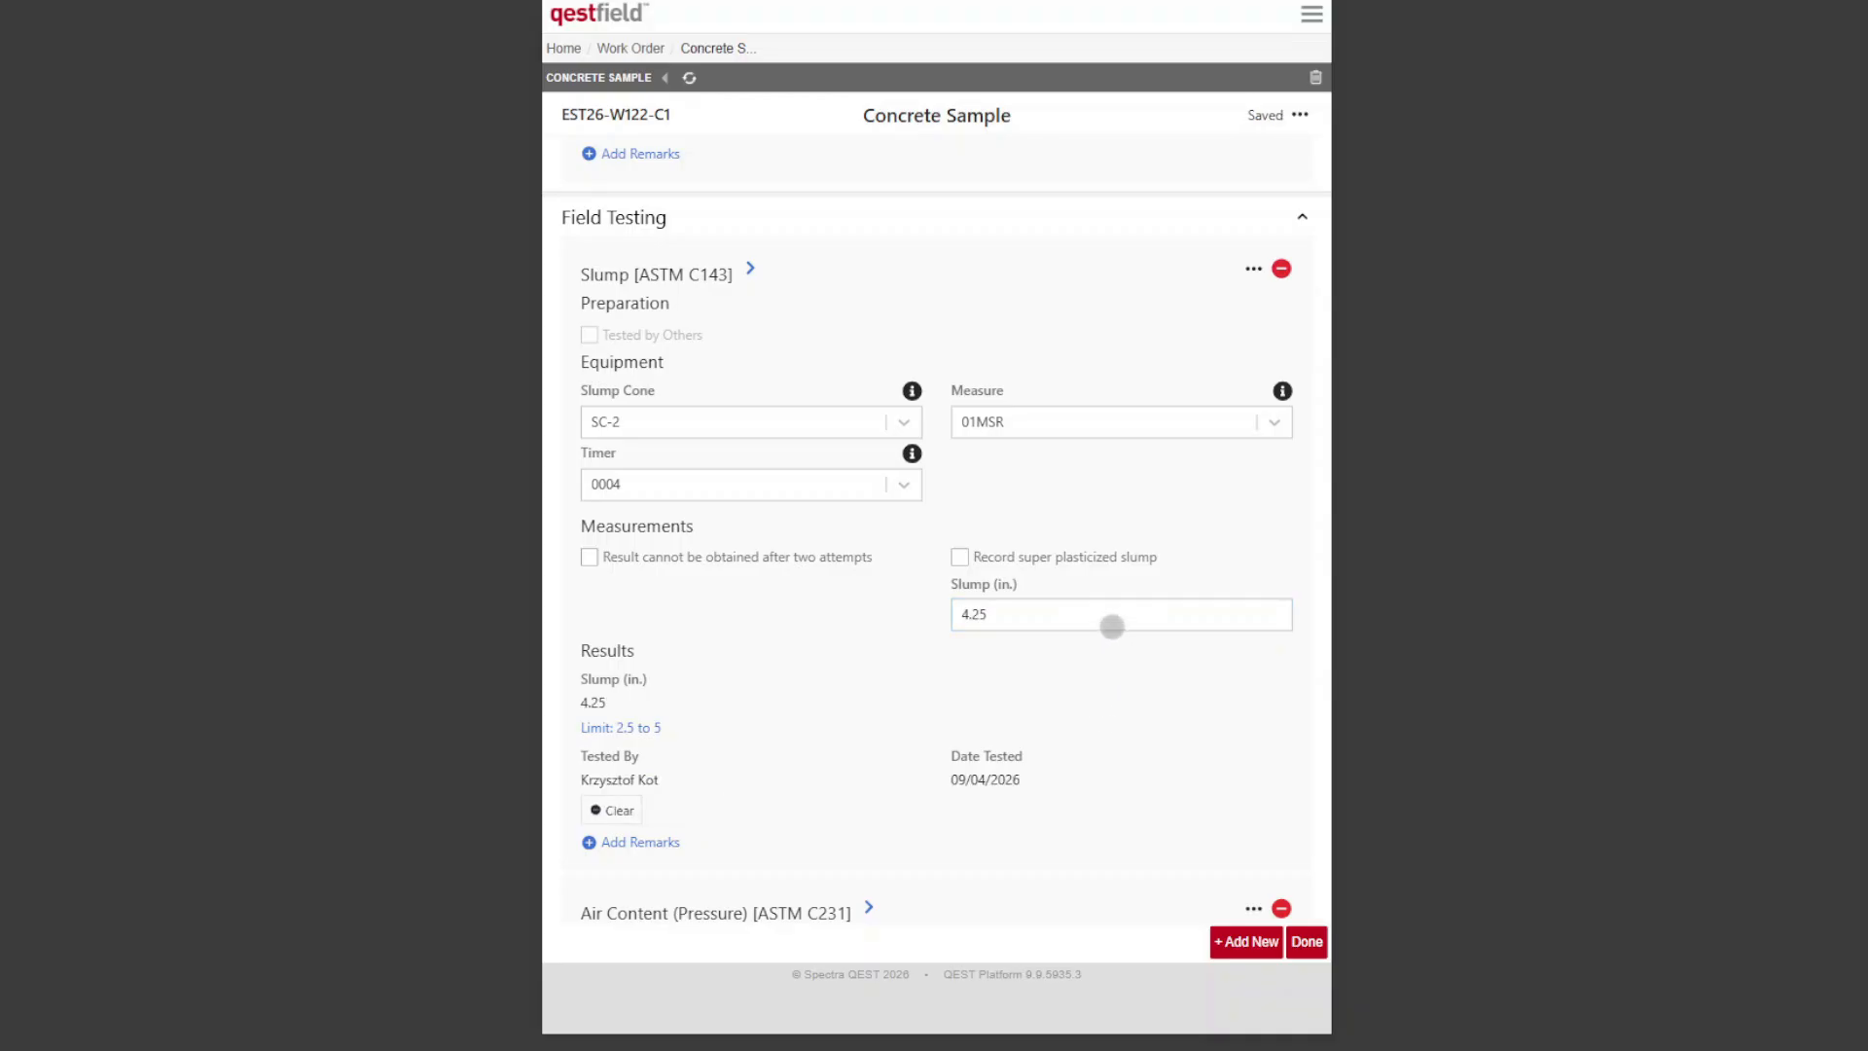
Step: Fill in the Air Content (Pressure) test with aggregate correction factor 0.3 %, test date 08/04/2026 09:26 AM and apparent air content 4.1 %
{"action": "scroll", "coordinate": [1111, 626], "scroll_direction": "down", "scroll_amount": 5}
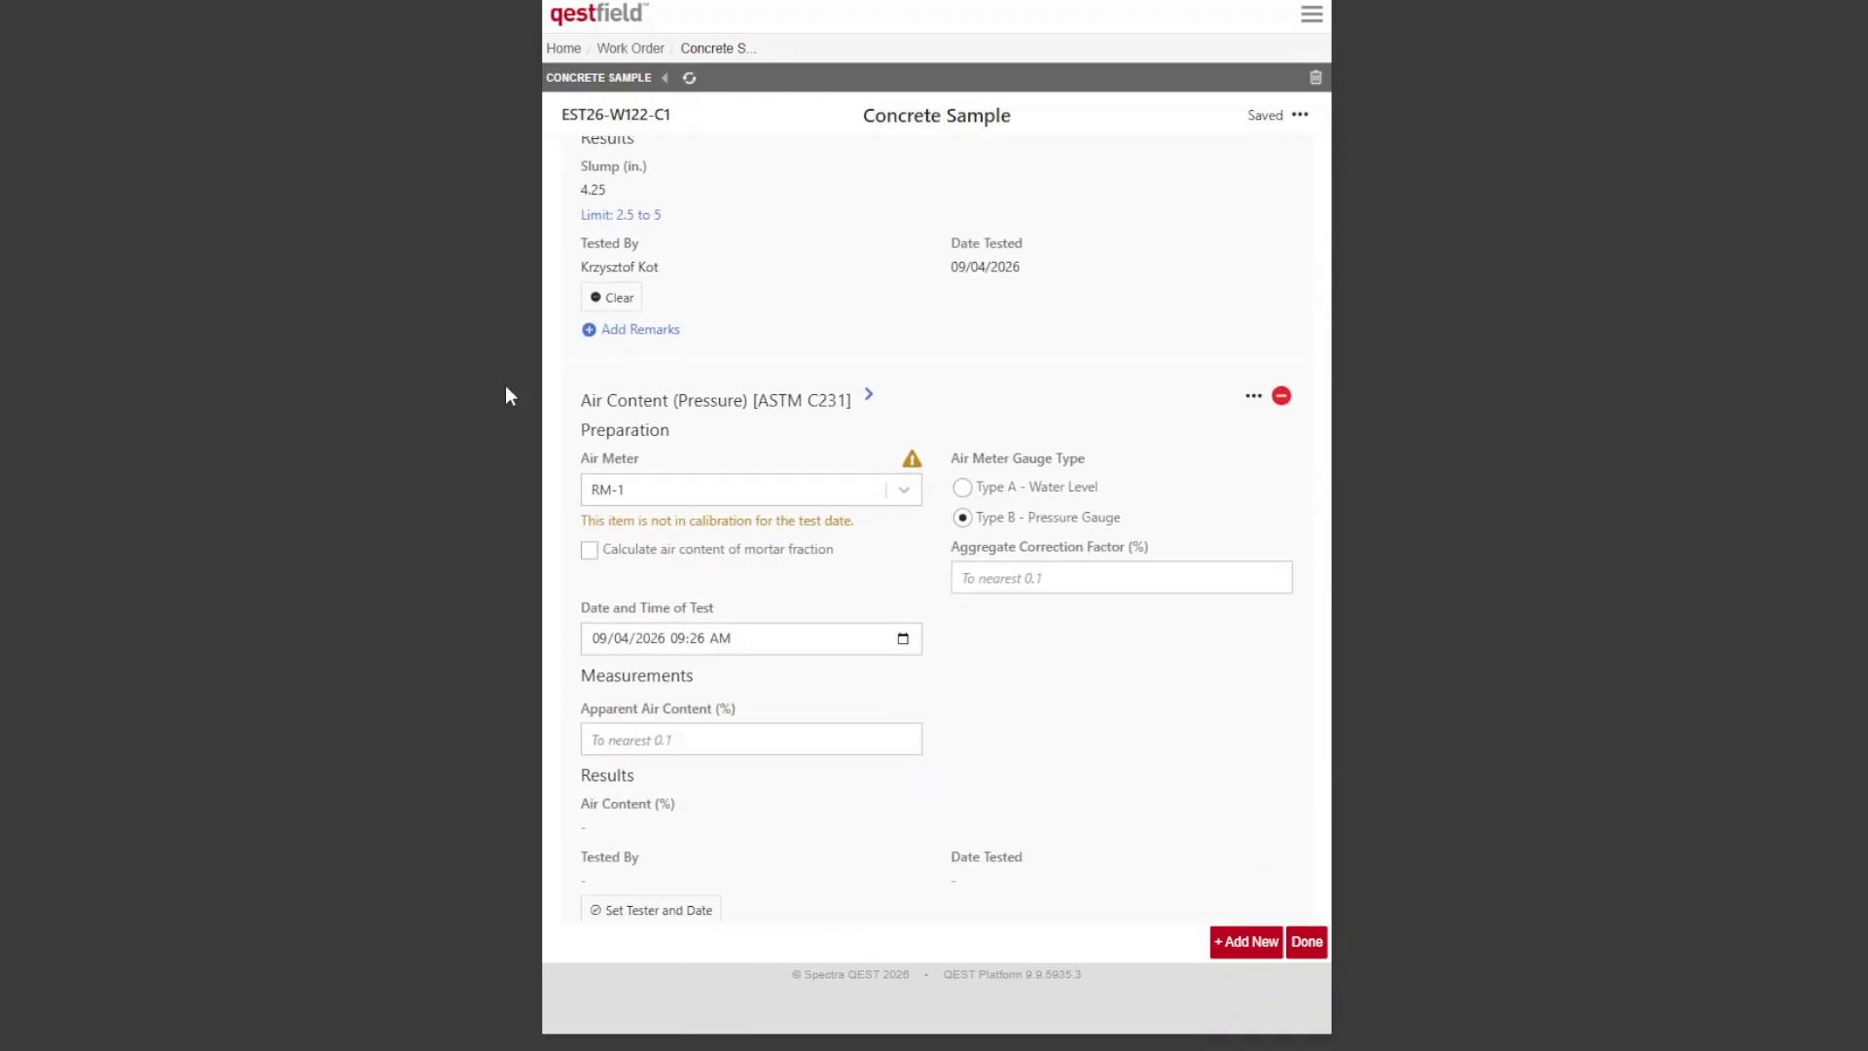
{"action": "scroll", "coordinate": [1030, 467], "scroll_direction": "down", "scroll_amount": 1}
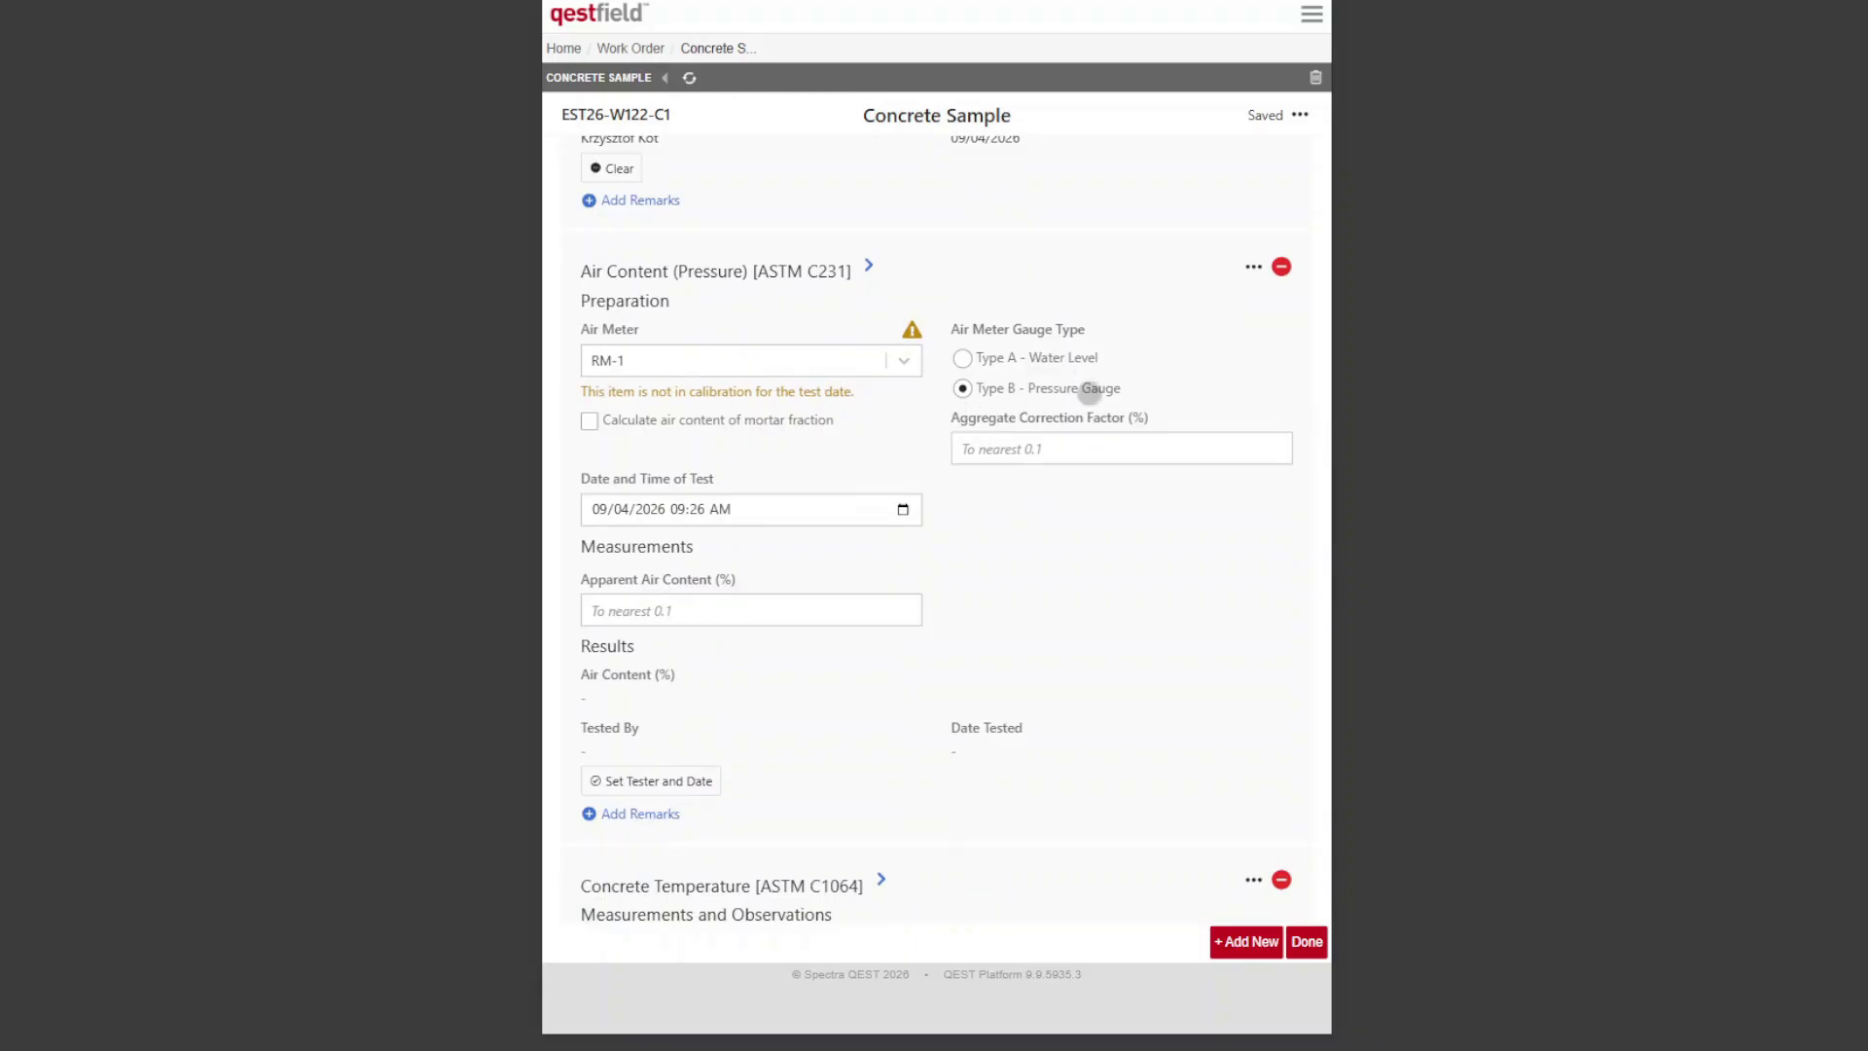
{"action": "left_click", "coordinate": [1133, 458]}
{"action": "left_click", "coordinate": [902, 508]}
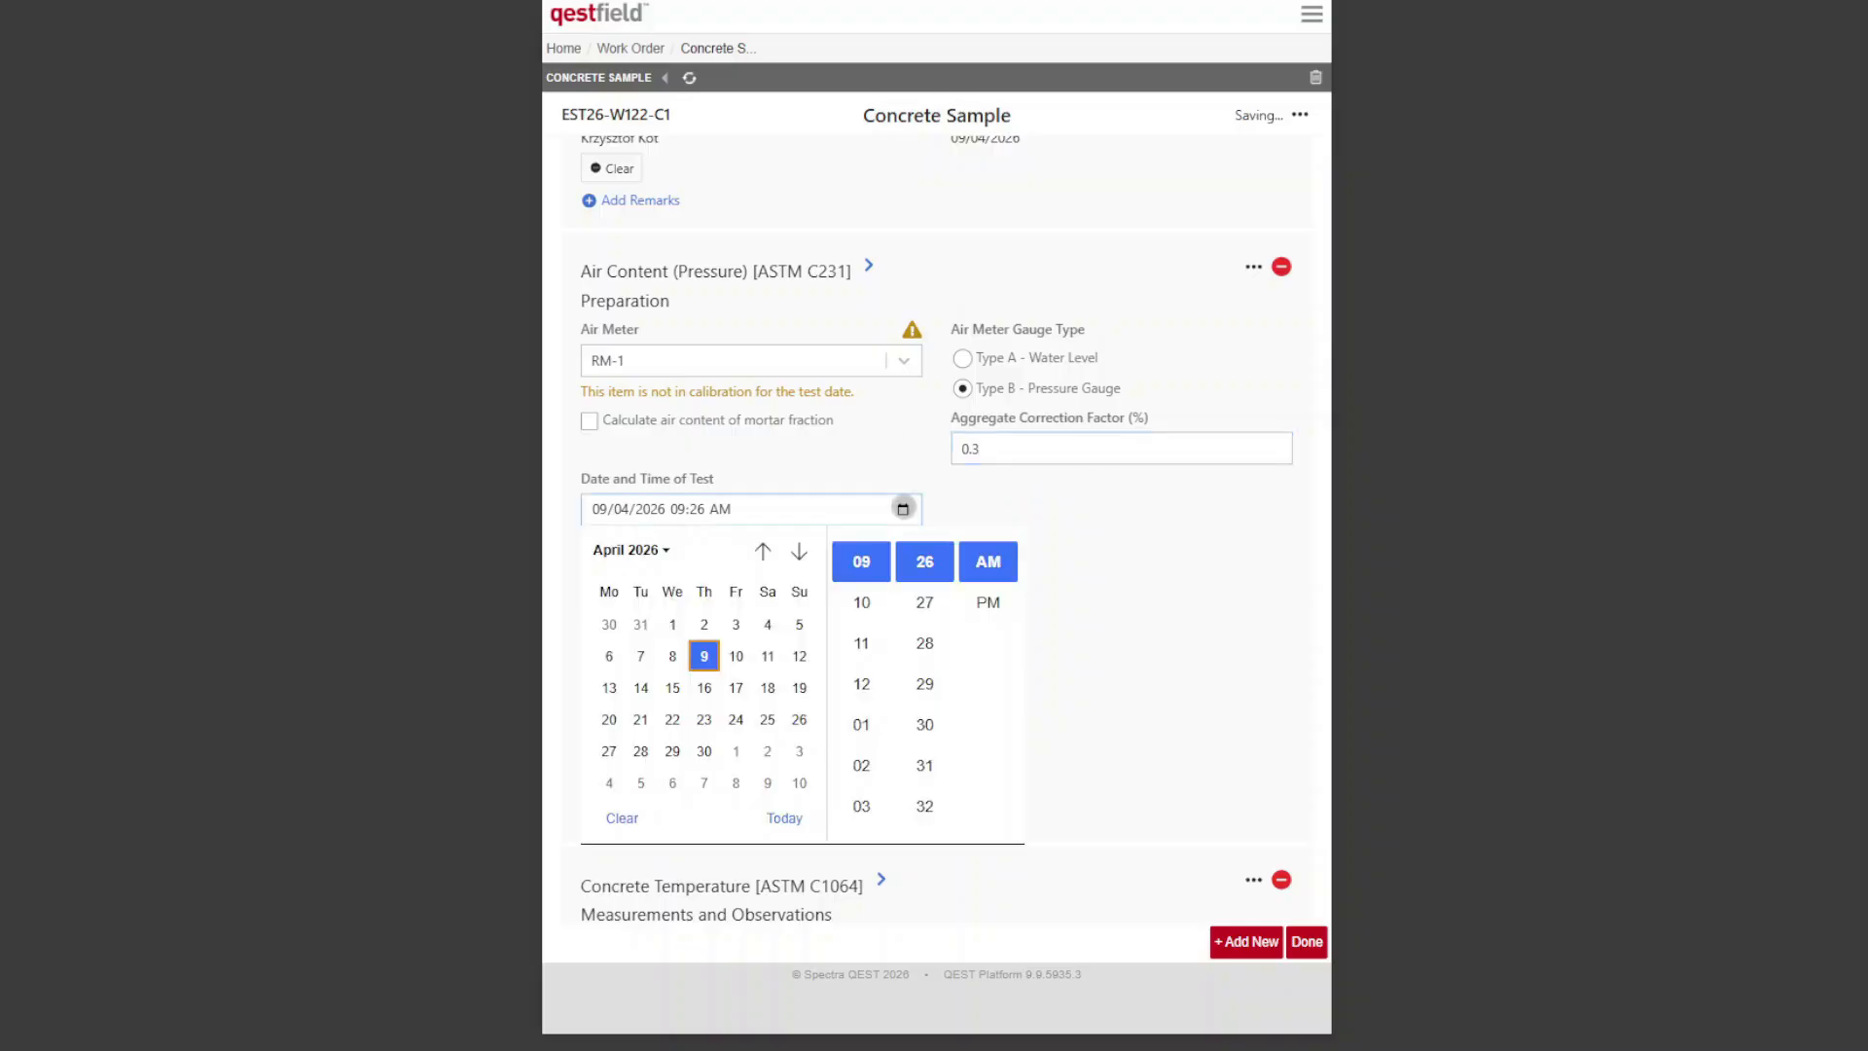
{"action": "left_click", "coordinate": [672, 655]}
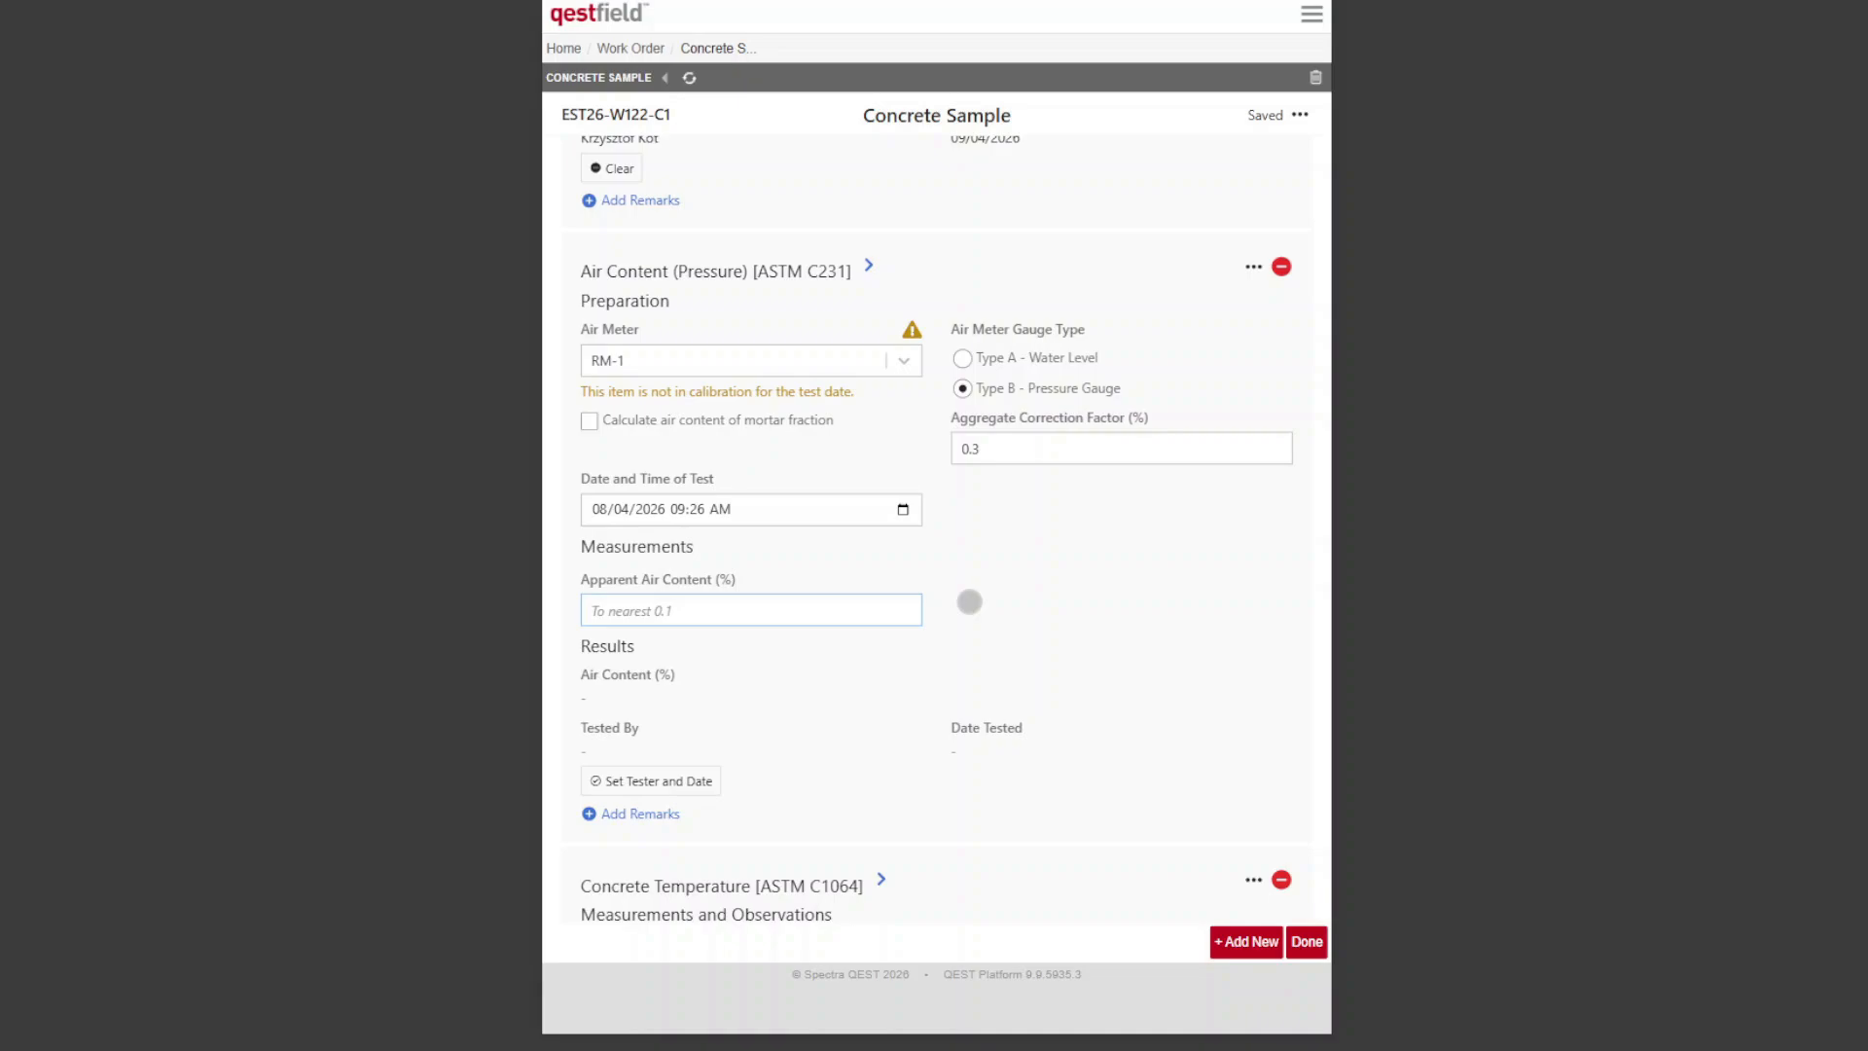
{"action": "left_click", "coordinate": [1087, 655]}
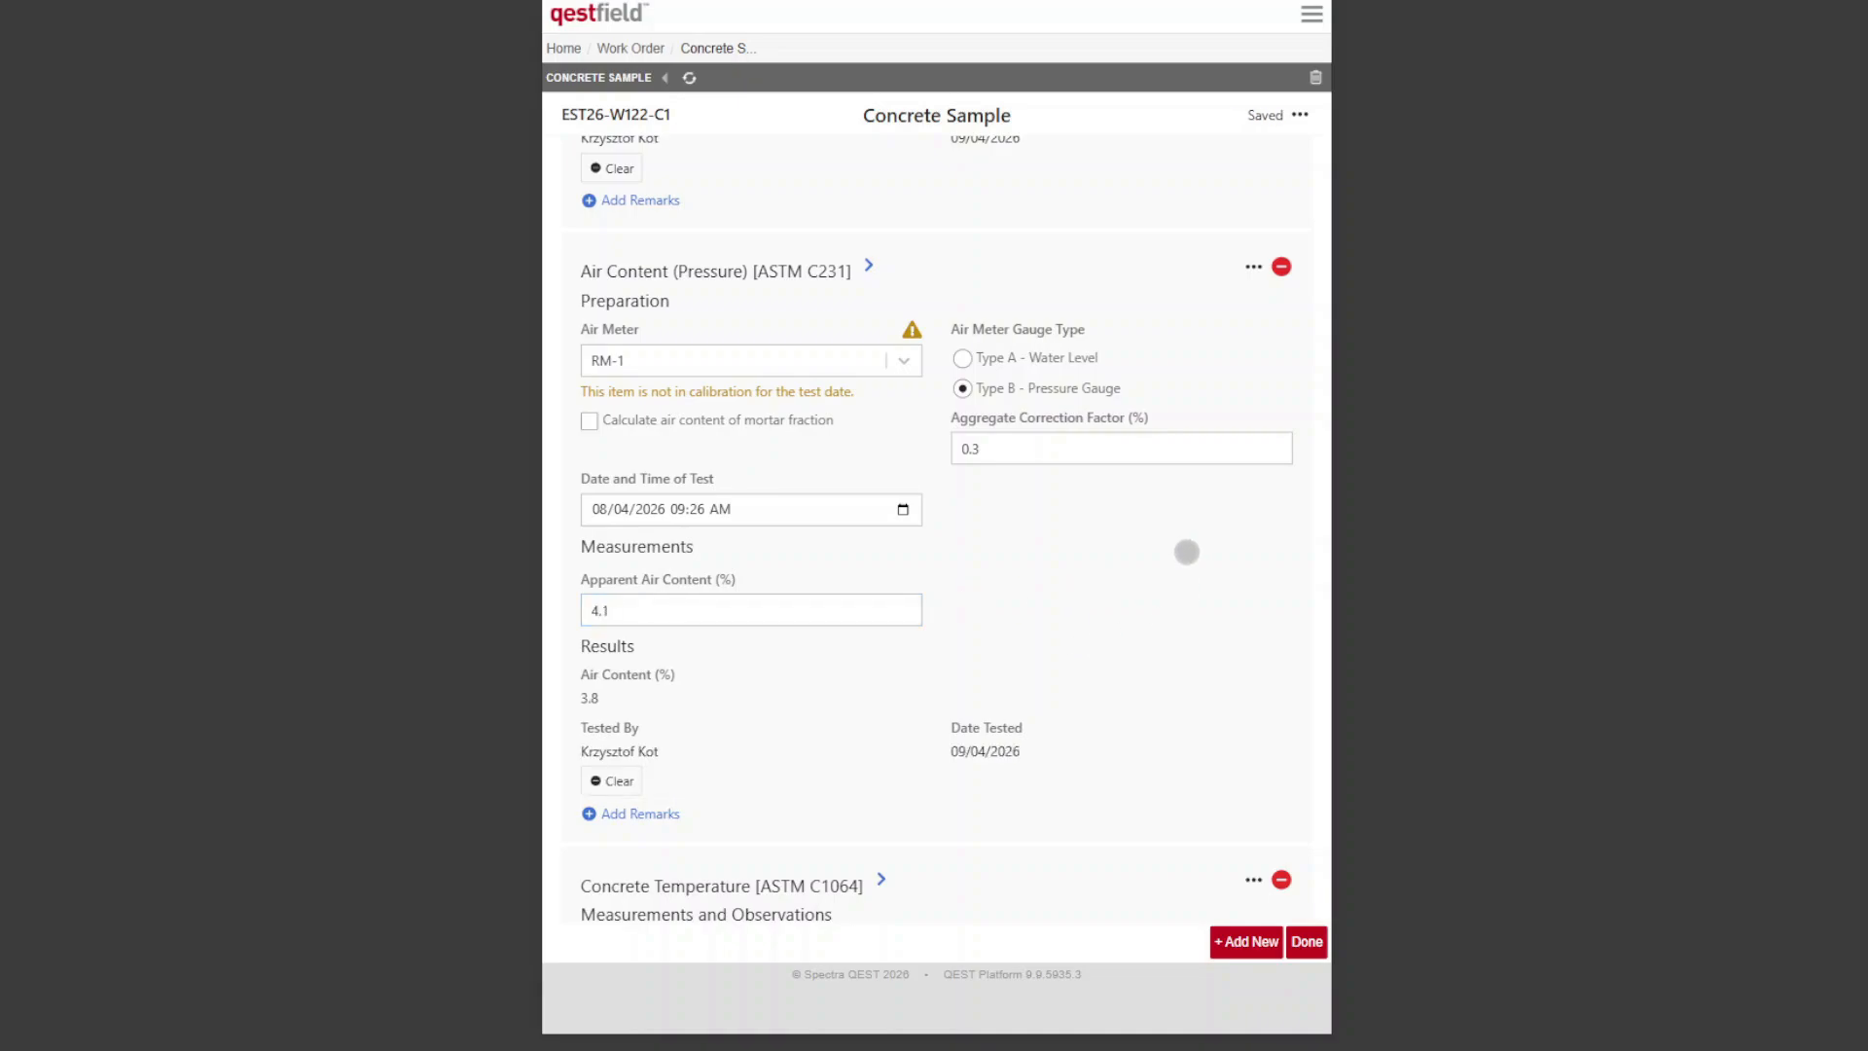
Step: Record a temperature of 75 °F for the Concrete Temperature [ASTM C1064] test
{"action": "scroll", "coordinate": [1185, 552], "scroll_direction": "down", "scroll_amount": 2}
{"action": "scroll", "coordinate": [1092, 342], "scroll_direction": "down", "scroll_amount": 4}
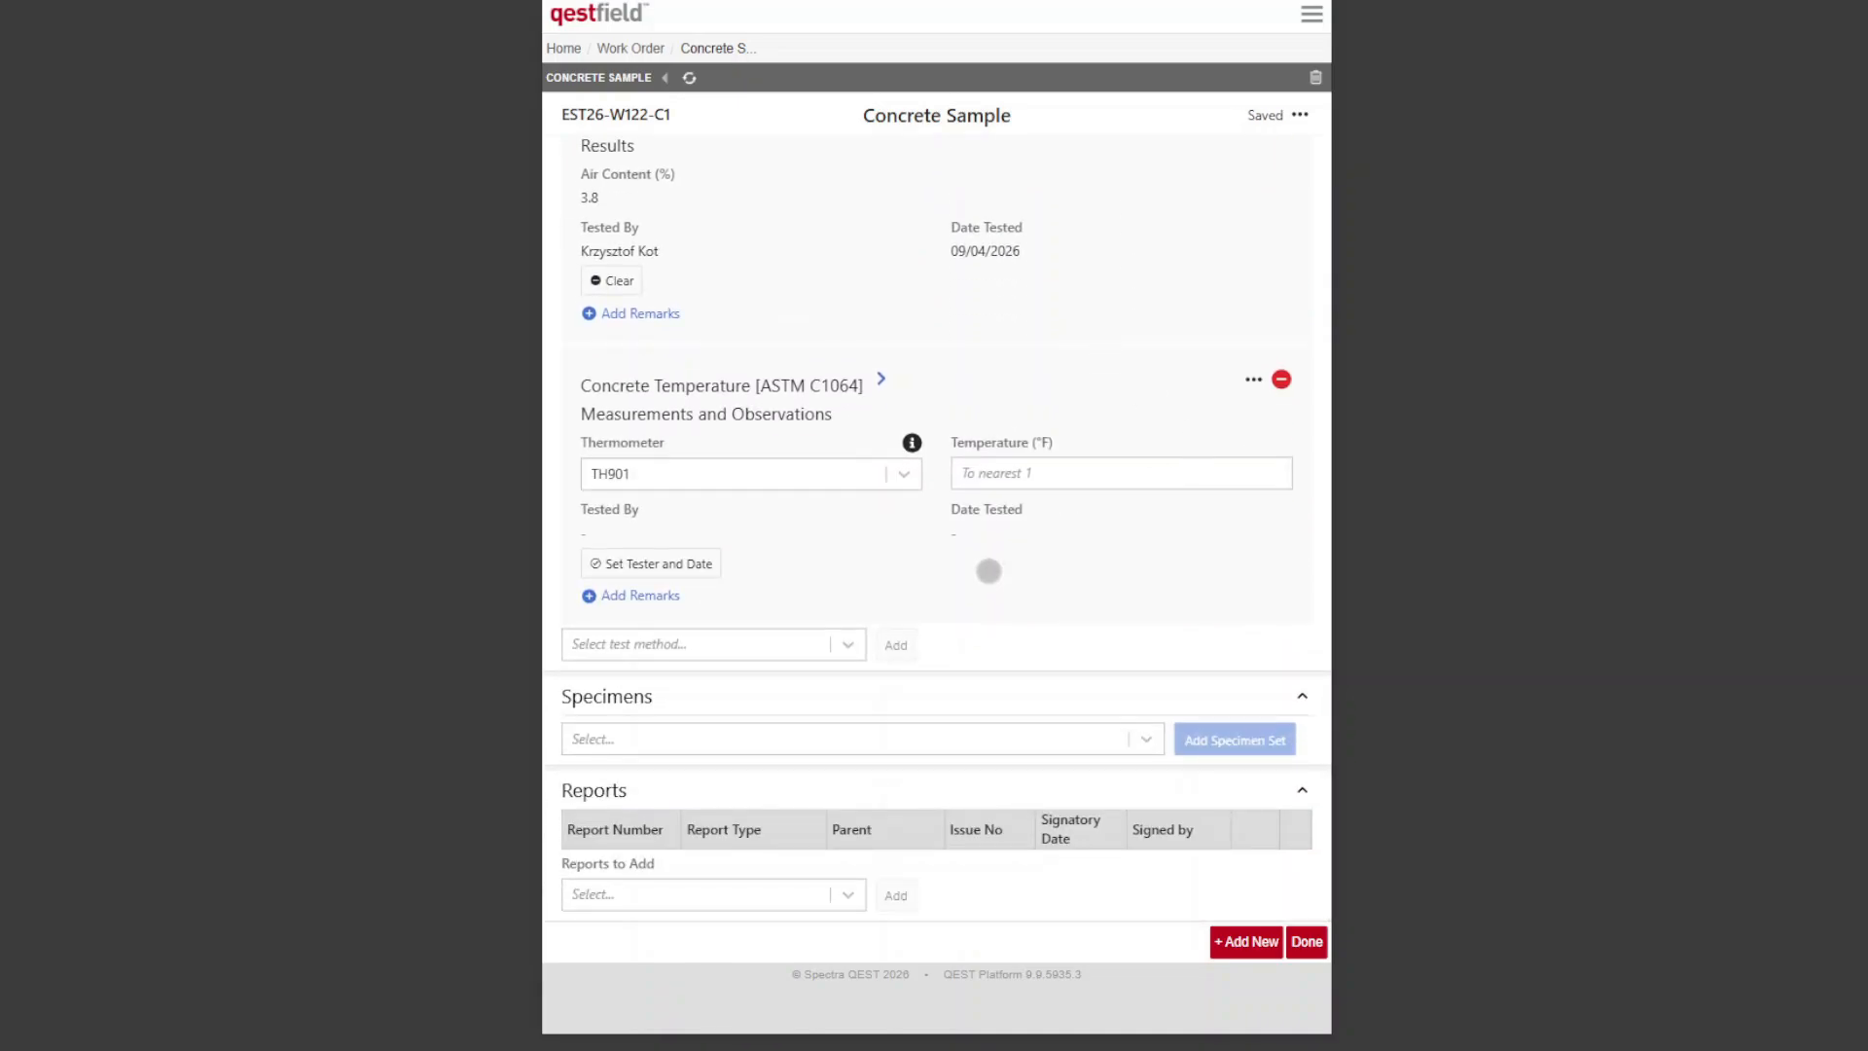
{"action": "left_click", "coordinate": [1014, 475]}
{"action": "left_click", "coordinate": [1080, 517]}
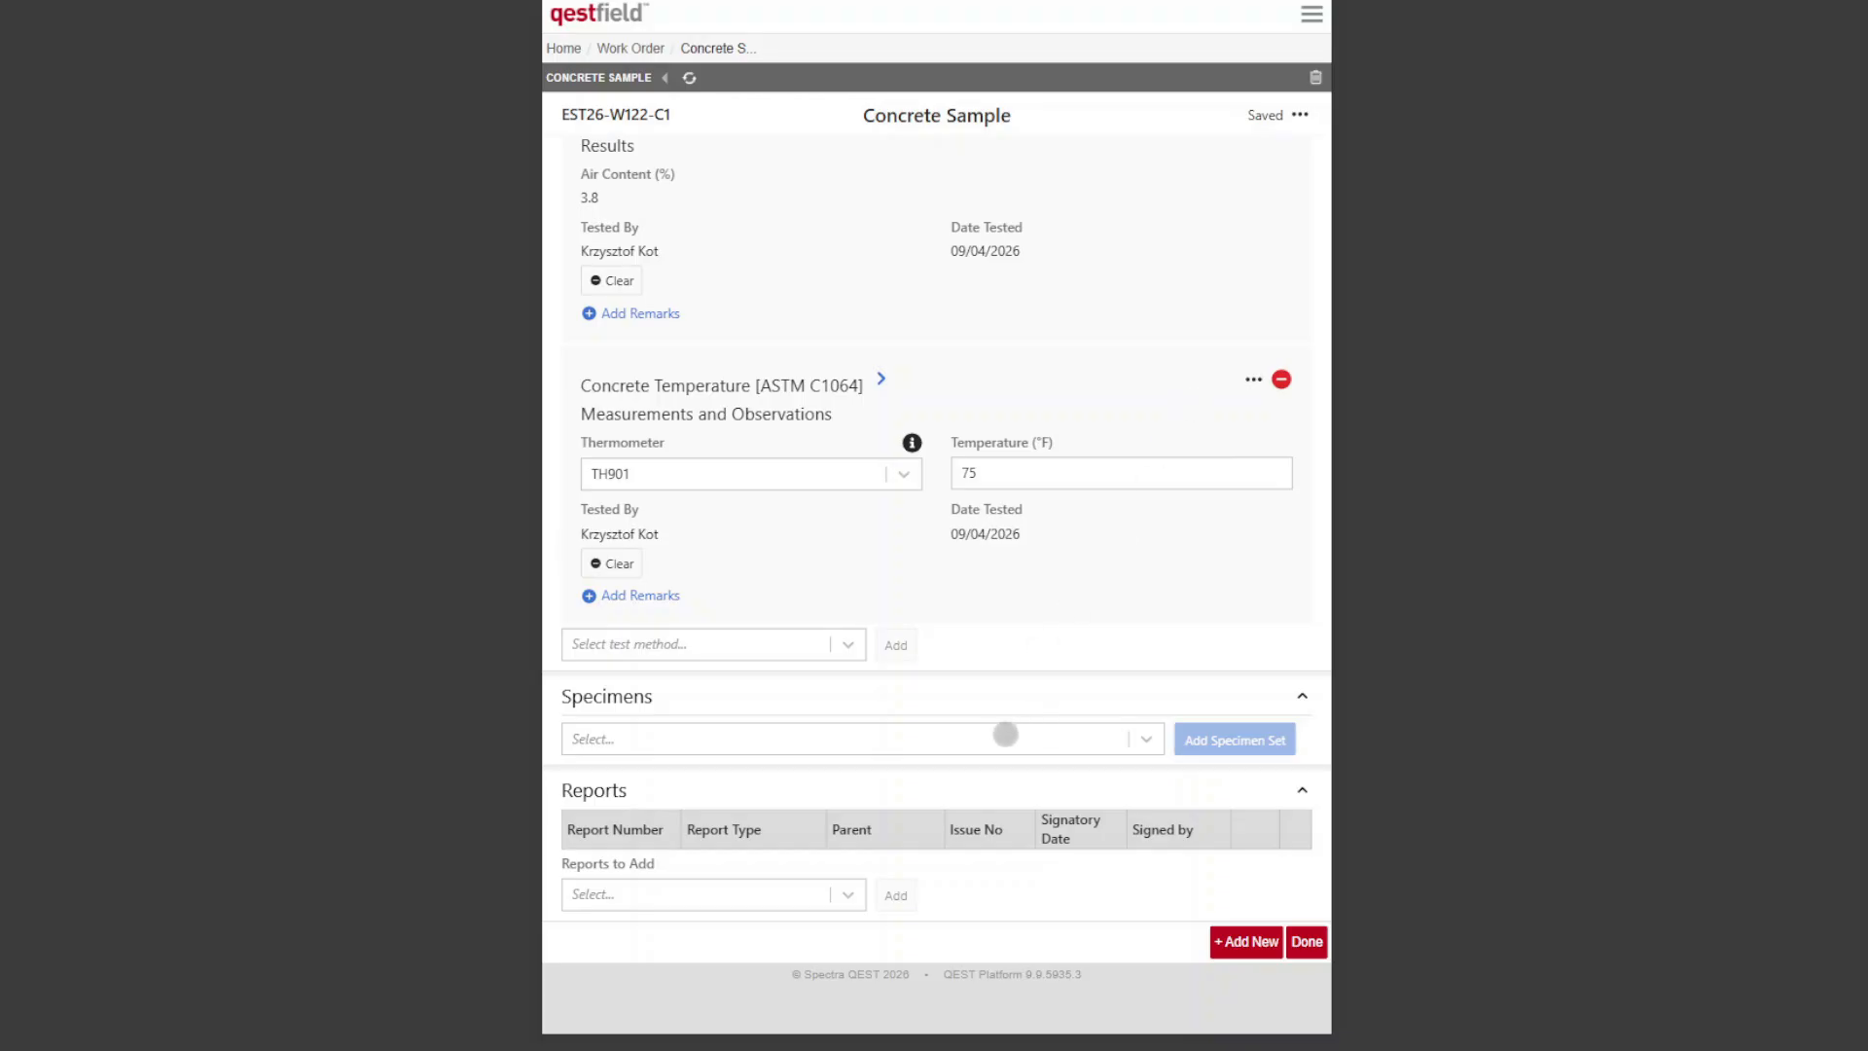
Step: Add a specimen set from the "4x8 7,7,28,28,28,H" cylinder template
{"action": "left_click", "coordinate": [1004, 733]}
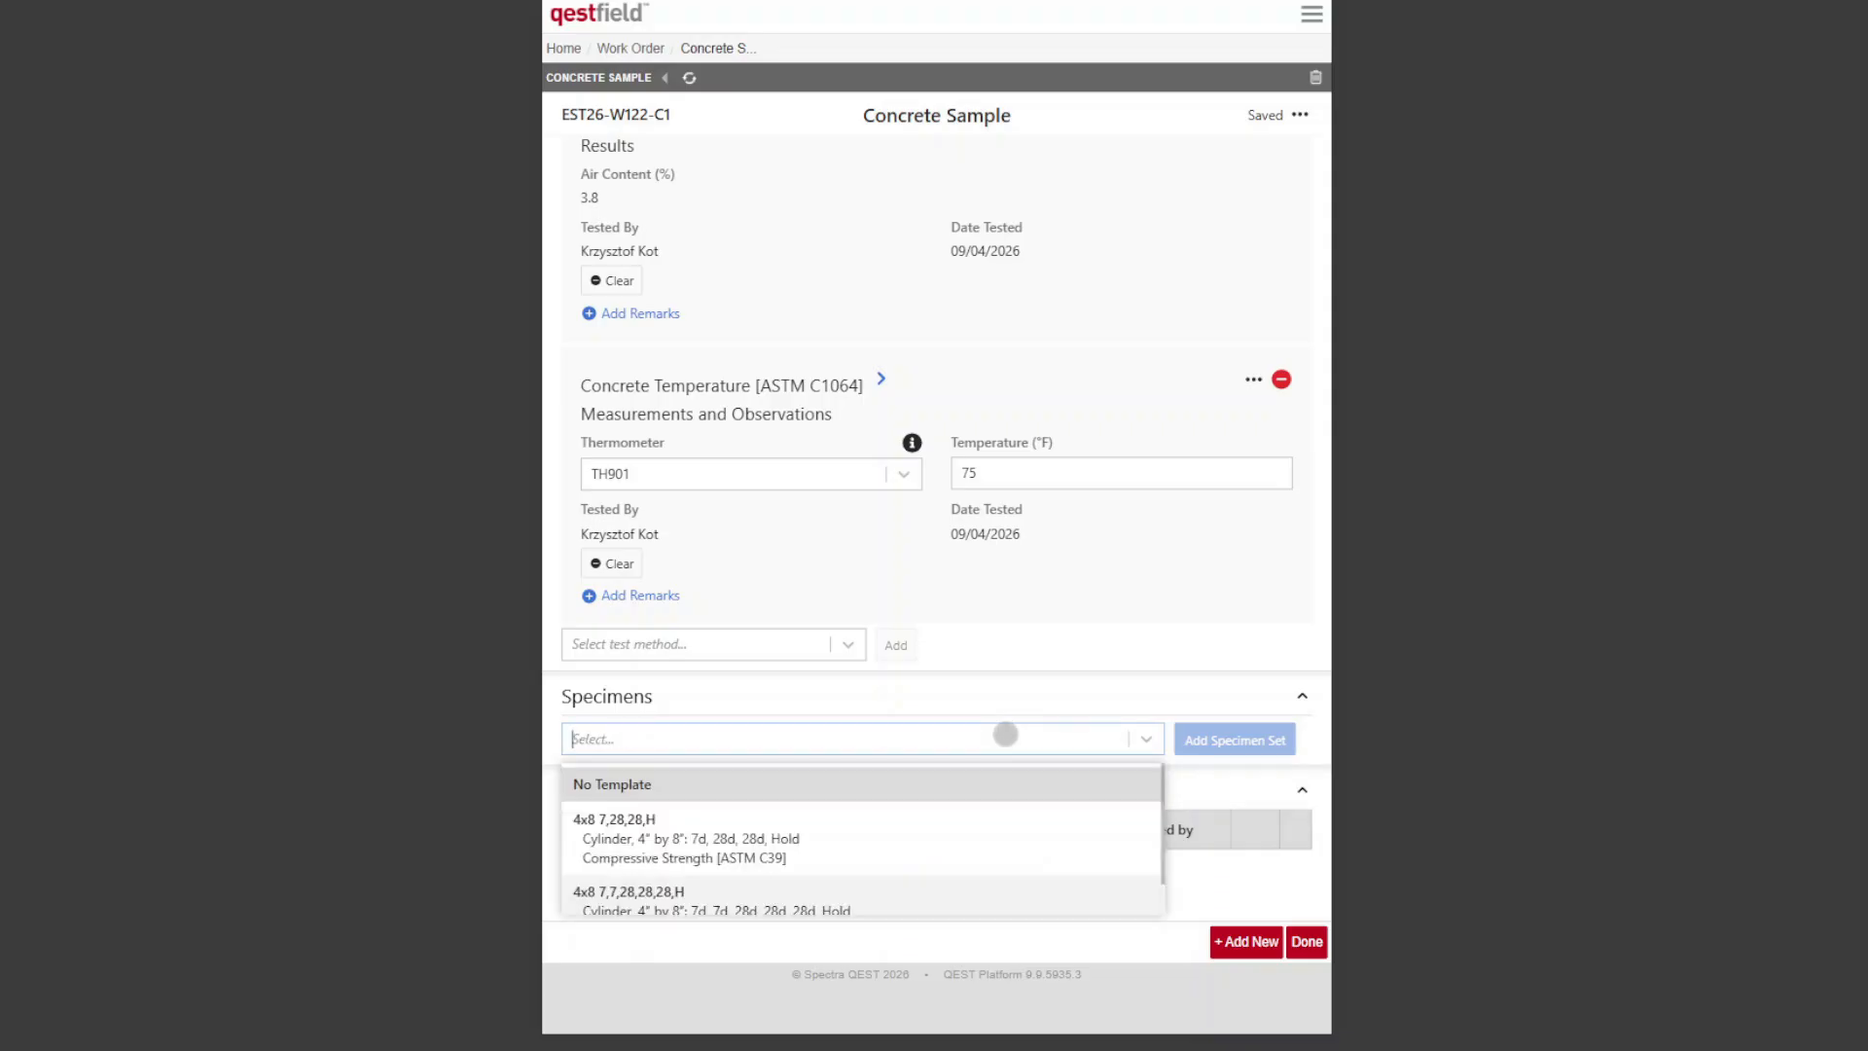
{"action": "scroll", "coordinate": [927, 869], "scroll_direction": "down", "scroll_amount": 1}
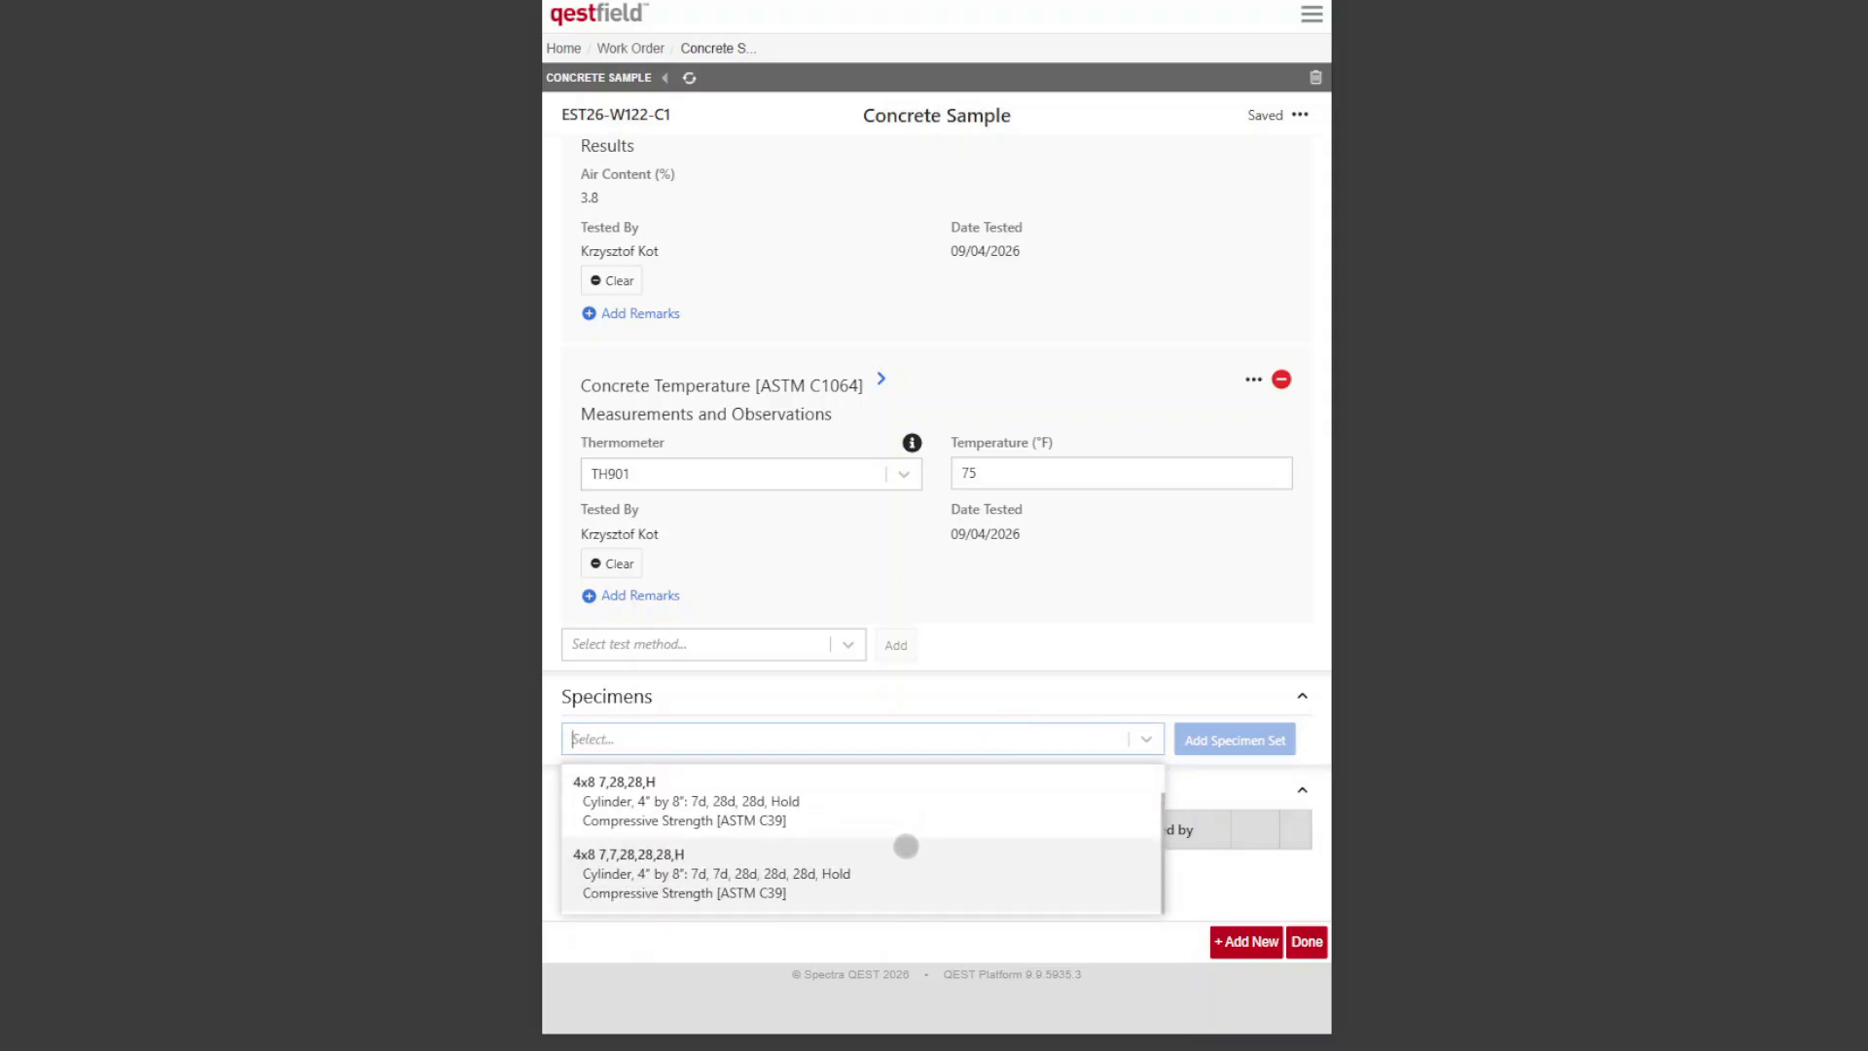
{"action": "scroll", "coordinate": [855, 867], "scroll_direction": "up", "scroll_amount": 1}
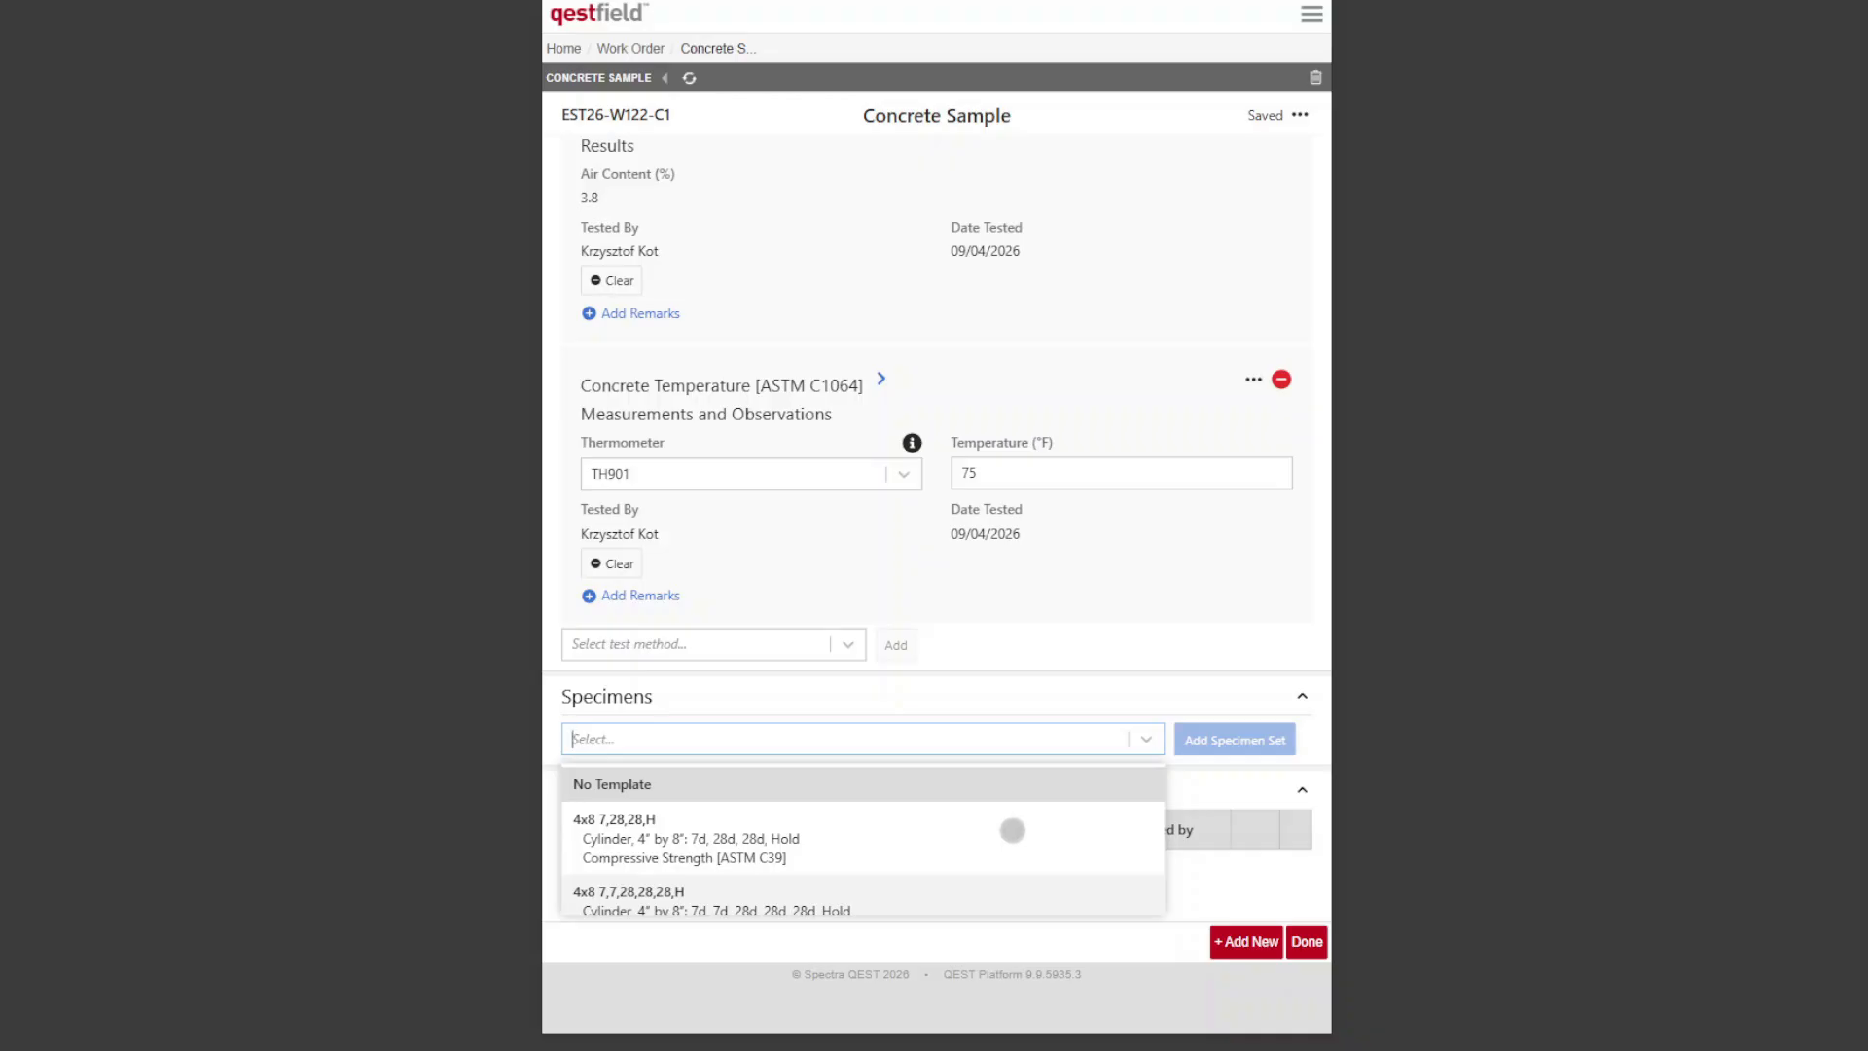
{"action": "scroll", "coordinate": [992, 833], "scroll_direction": "down", "scroll_amount": 1}
{"action": "left_click", "coordinate": [948, 874]}
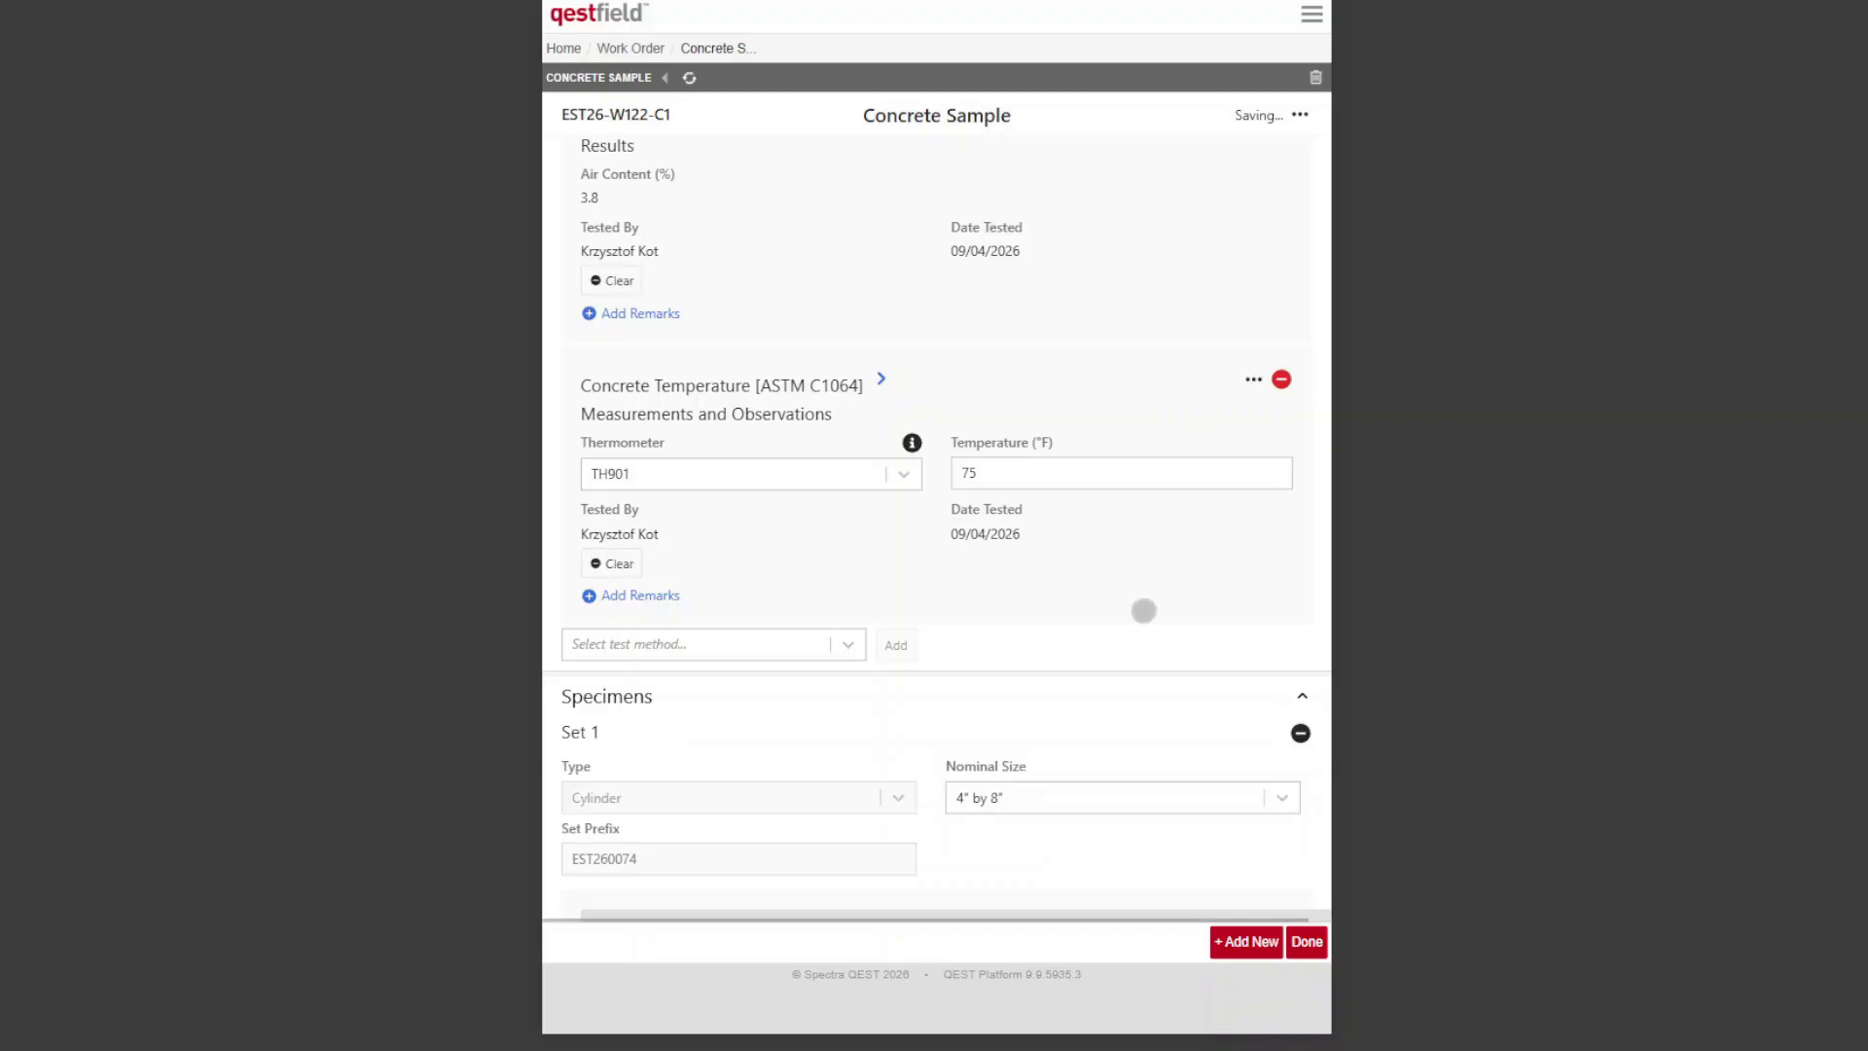
Step: Set the date and time the specimens were made to 08/04/2026 09:30 AM in Making & Curing Concrete Specimens [ASTM C31]
{"action": "scroll", "coordinate": [1144, 610], "scroll_direction": "down", "scroll_amount": 3}
{"action": "scroll", "coordinate": [1164, 531], "scroll_direction": "down", "scroll_amount": 1}
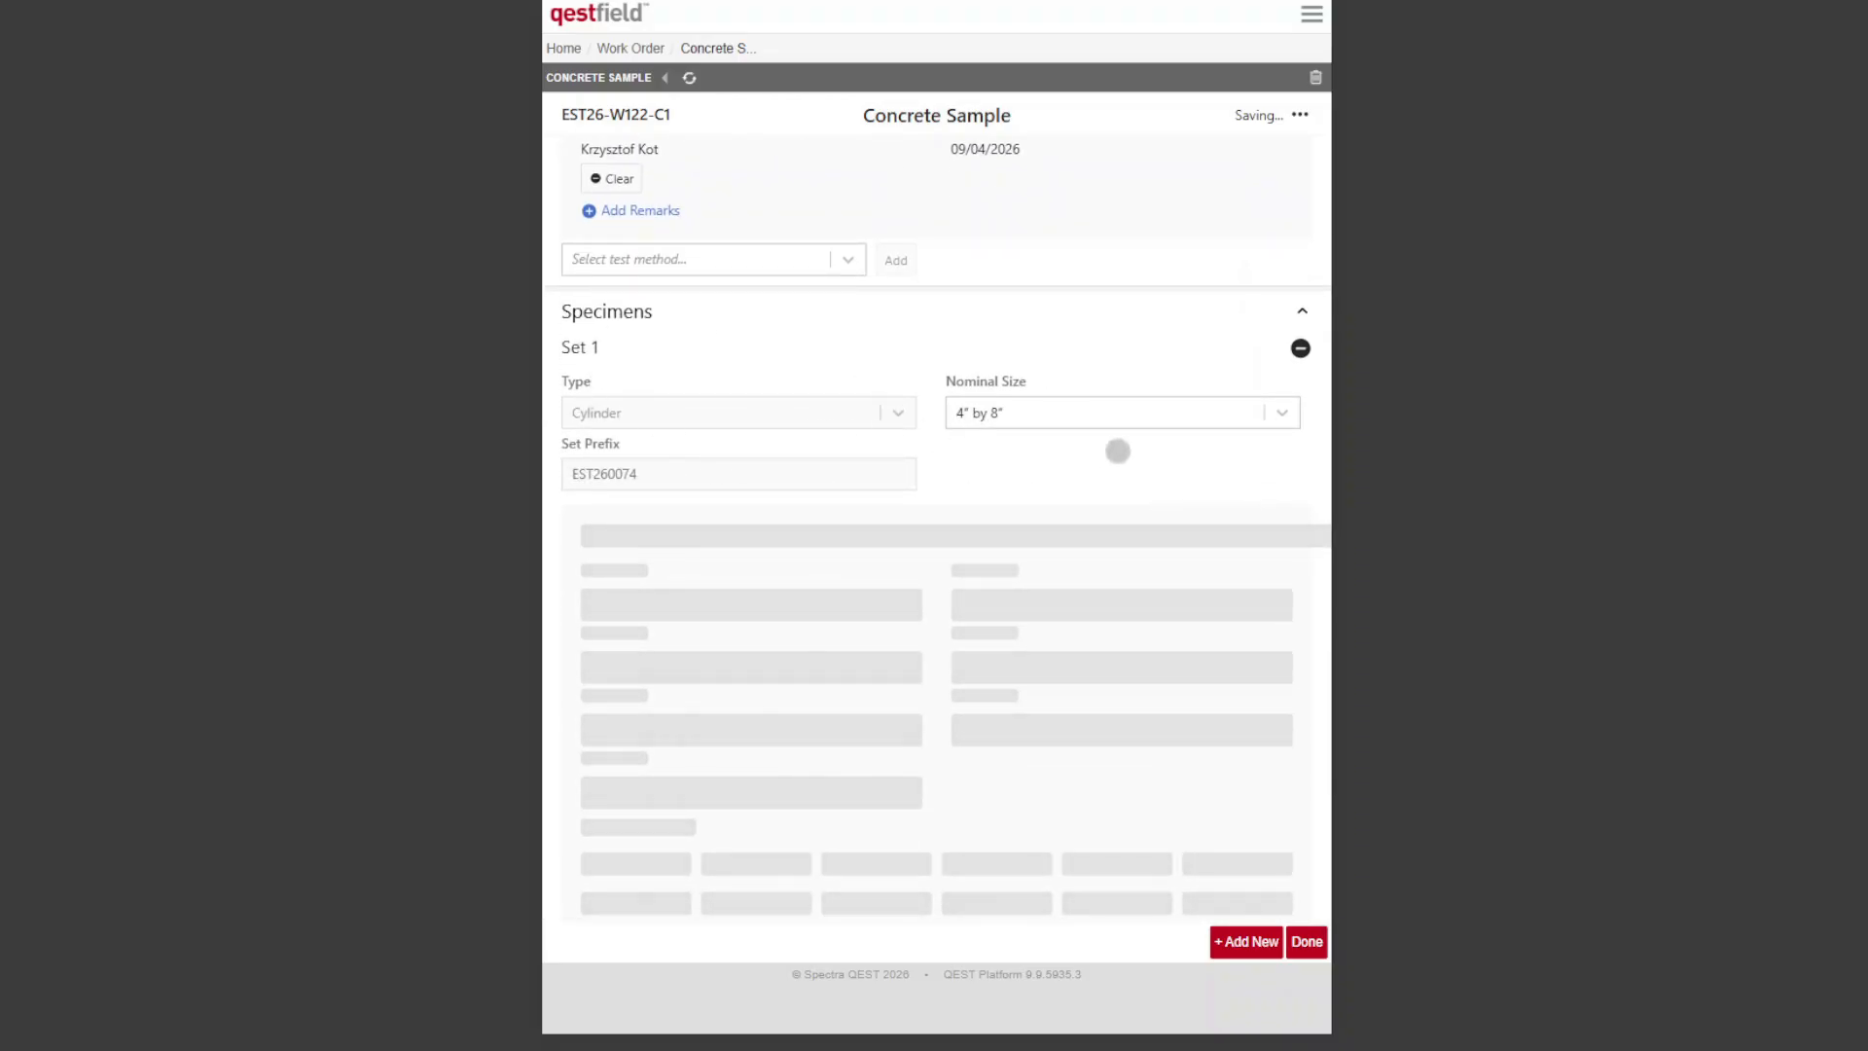
{"action": "scroll", "coordinate": [1117, 448], "scroll_direction": "down", "scroll_amount": 2}
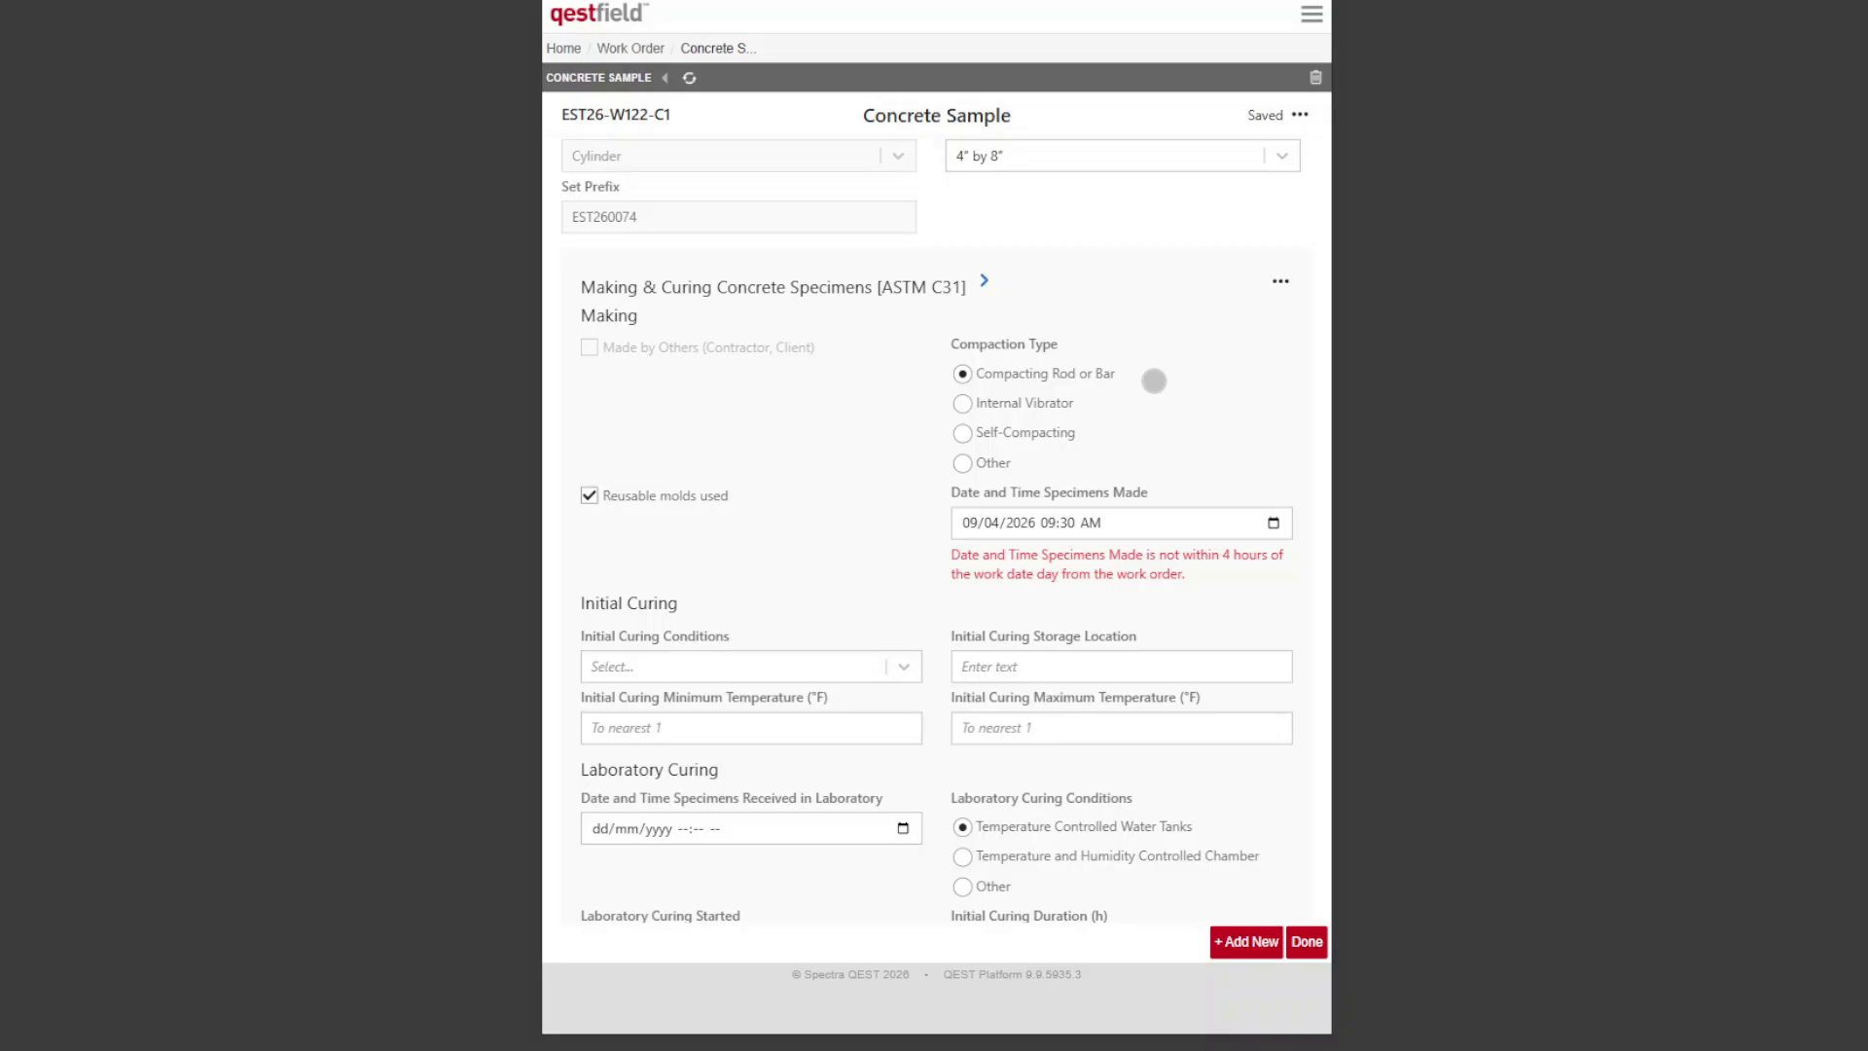
{"action": "left_click", "coordinate": [1273, 523]}
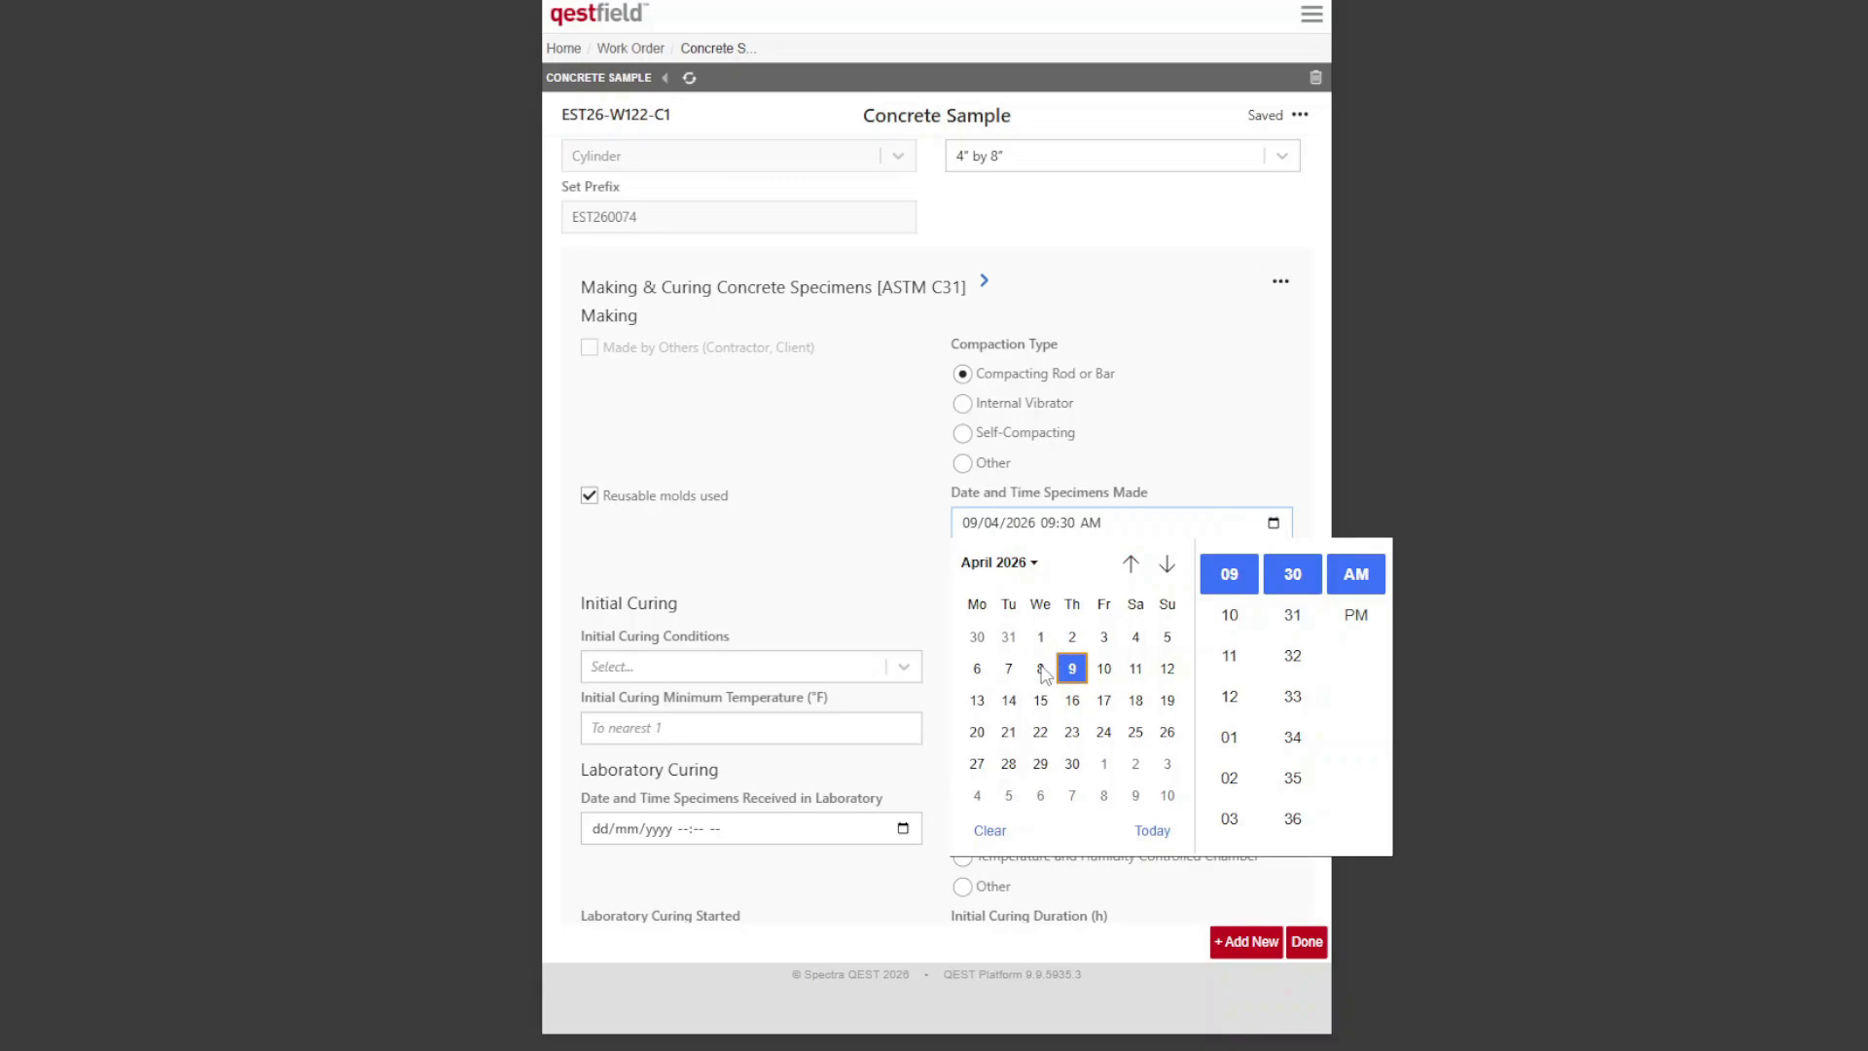
{"action": "left_click", "coordinate": [1042, 671]}
{"action": "left_click", "coordinate": [1253, 442]}
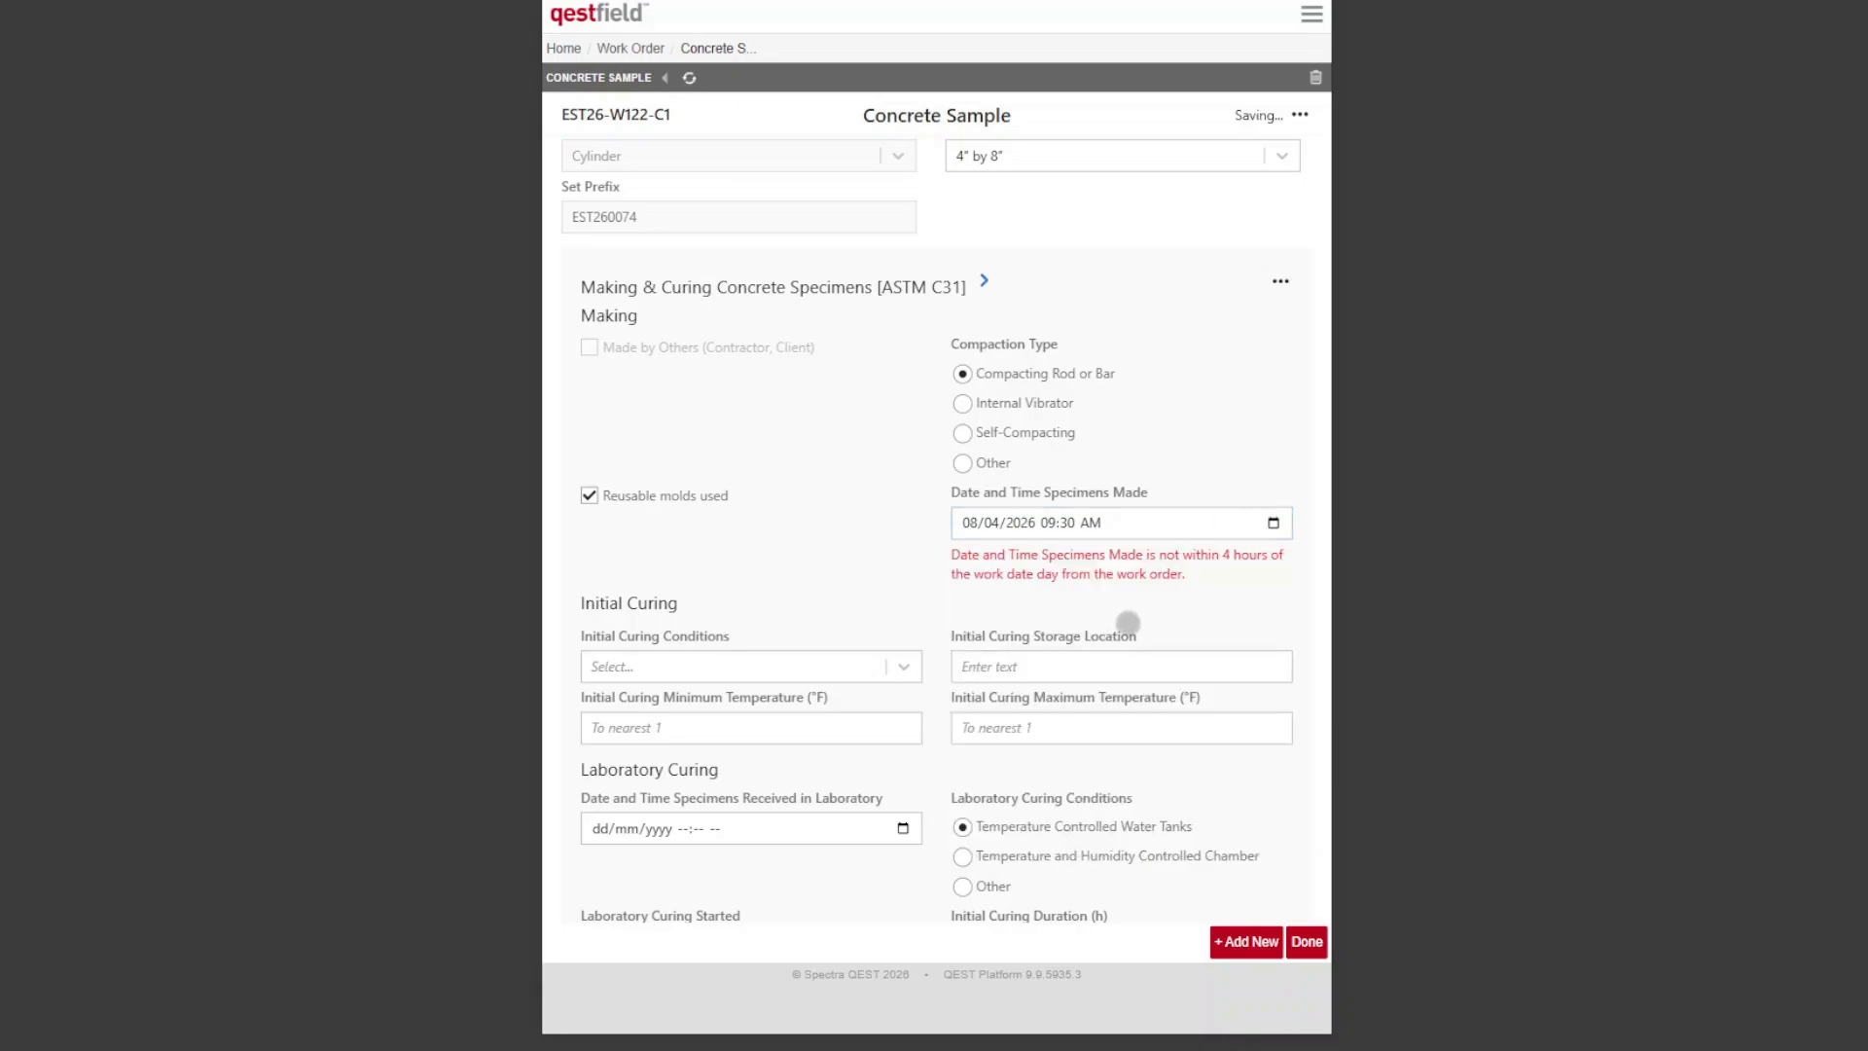
Step: Set the initial curing conditions to Temperature Controlled Container and the storage location to "Blue cooler by job trailer"
{"action": "scroll", "coordinate": [912, 538], "scroll_direction": "down", "scroll_amount": 1}
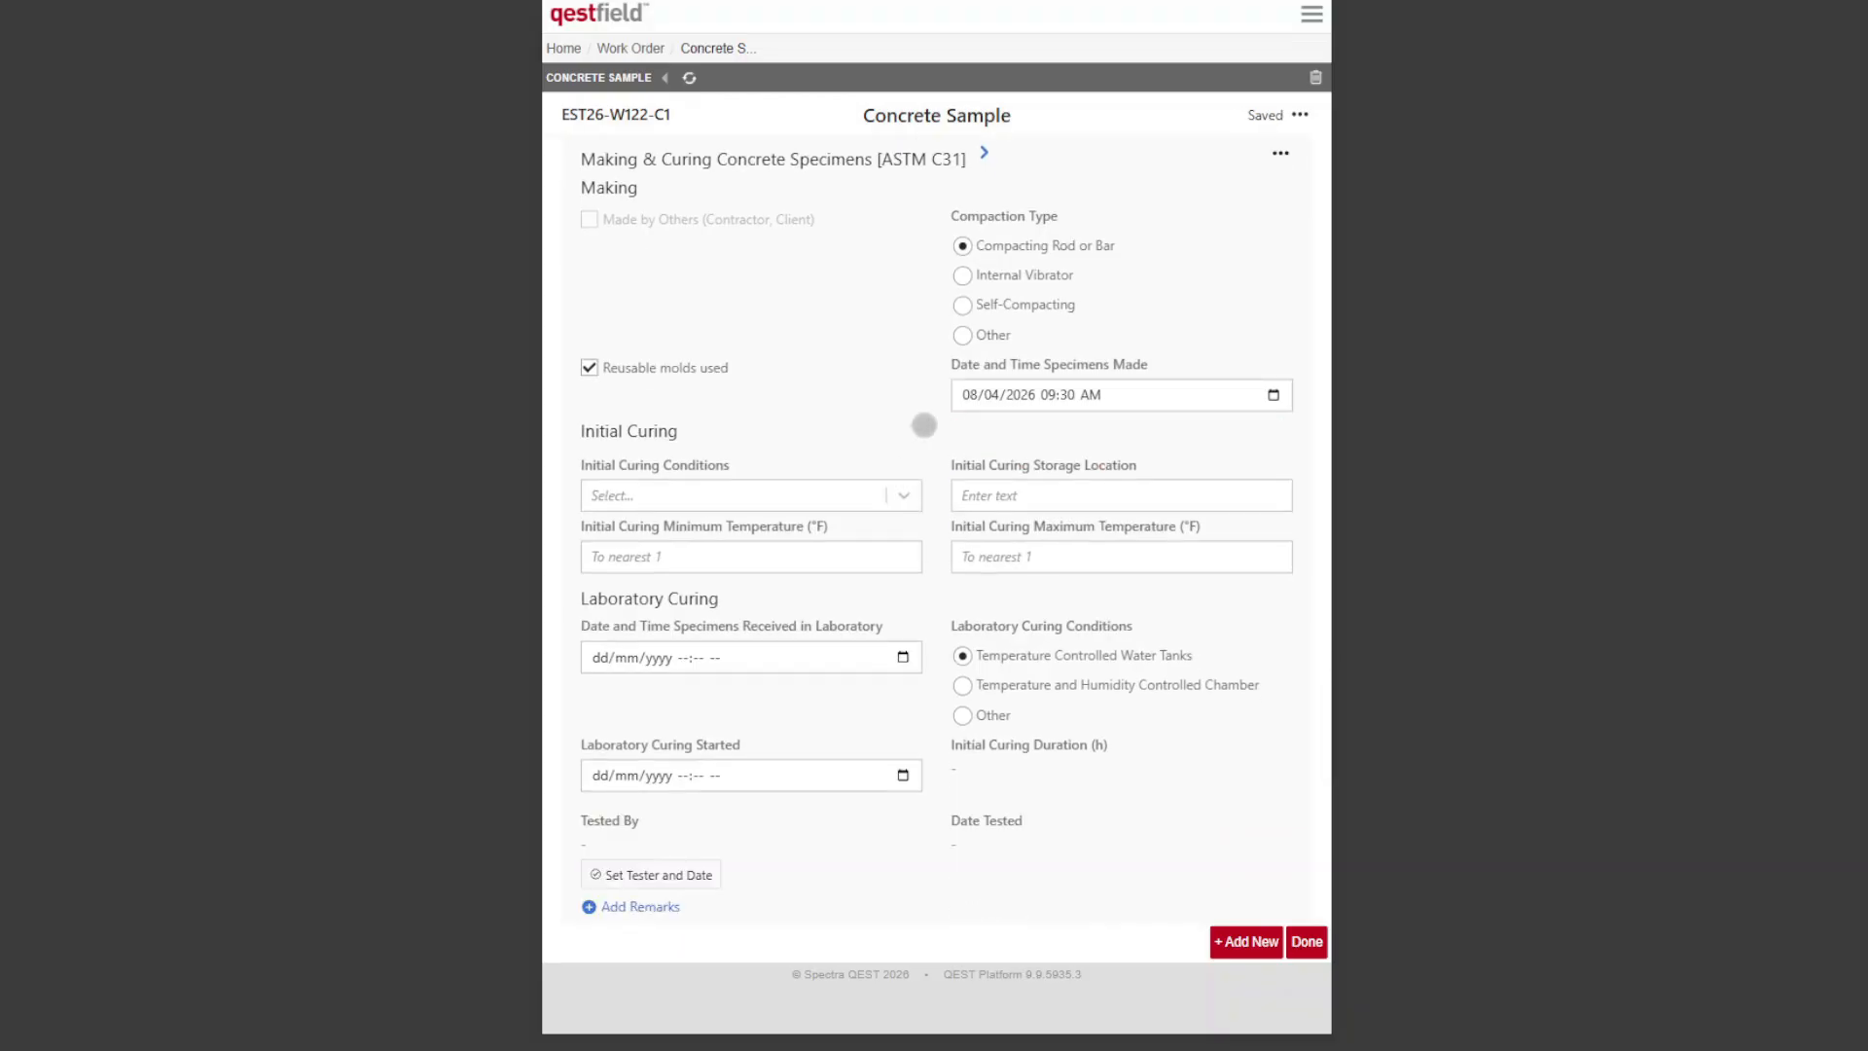
{"action": "left_click", "coordinate": [851, 507]}
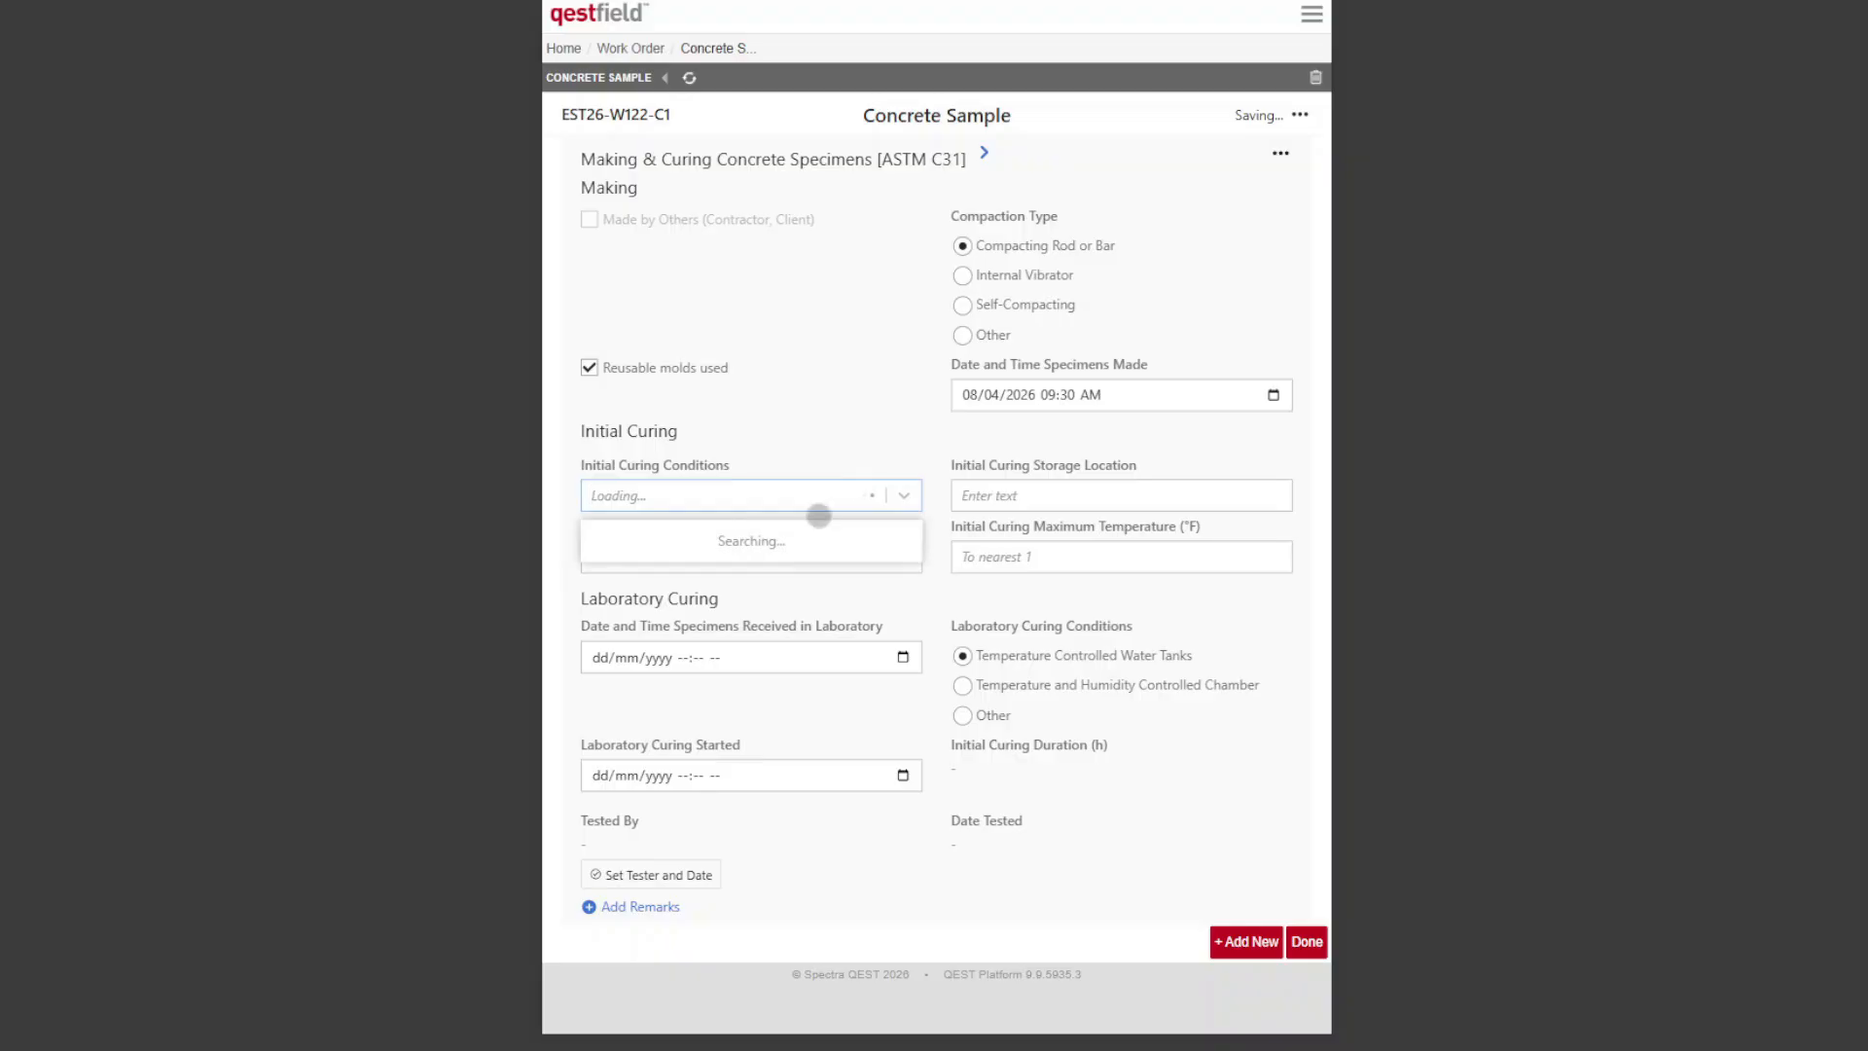
{"action": "left_click", "coordinate": [790, 574]}
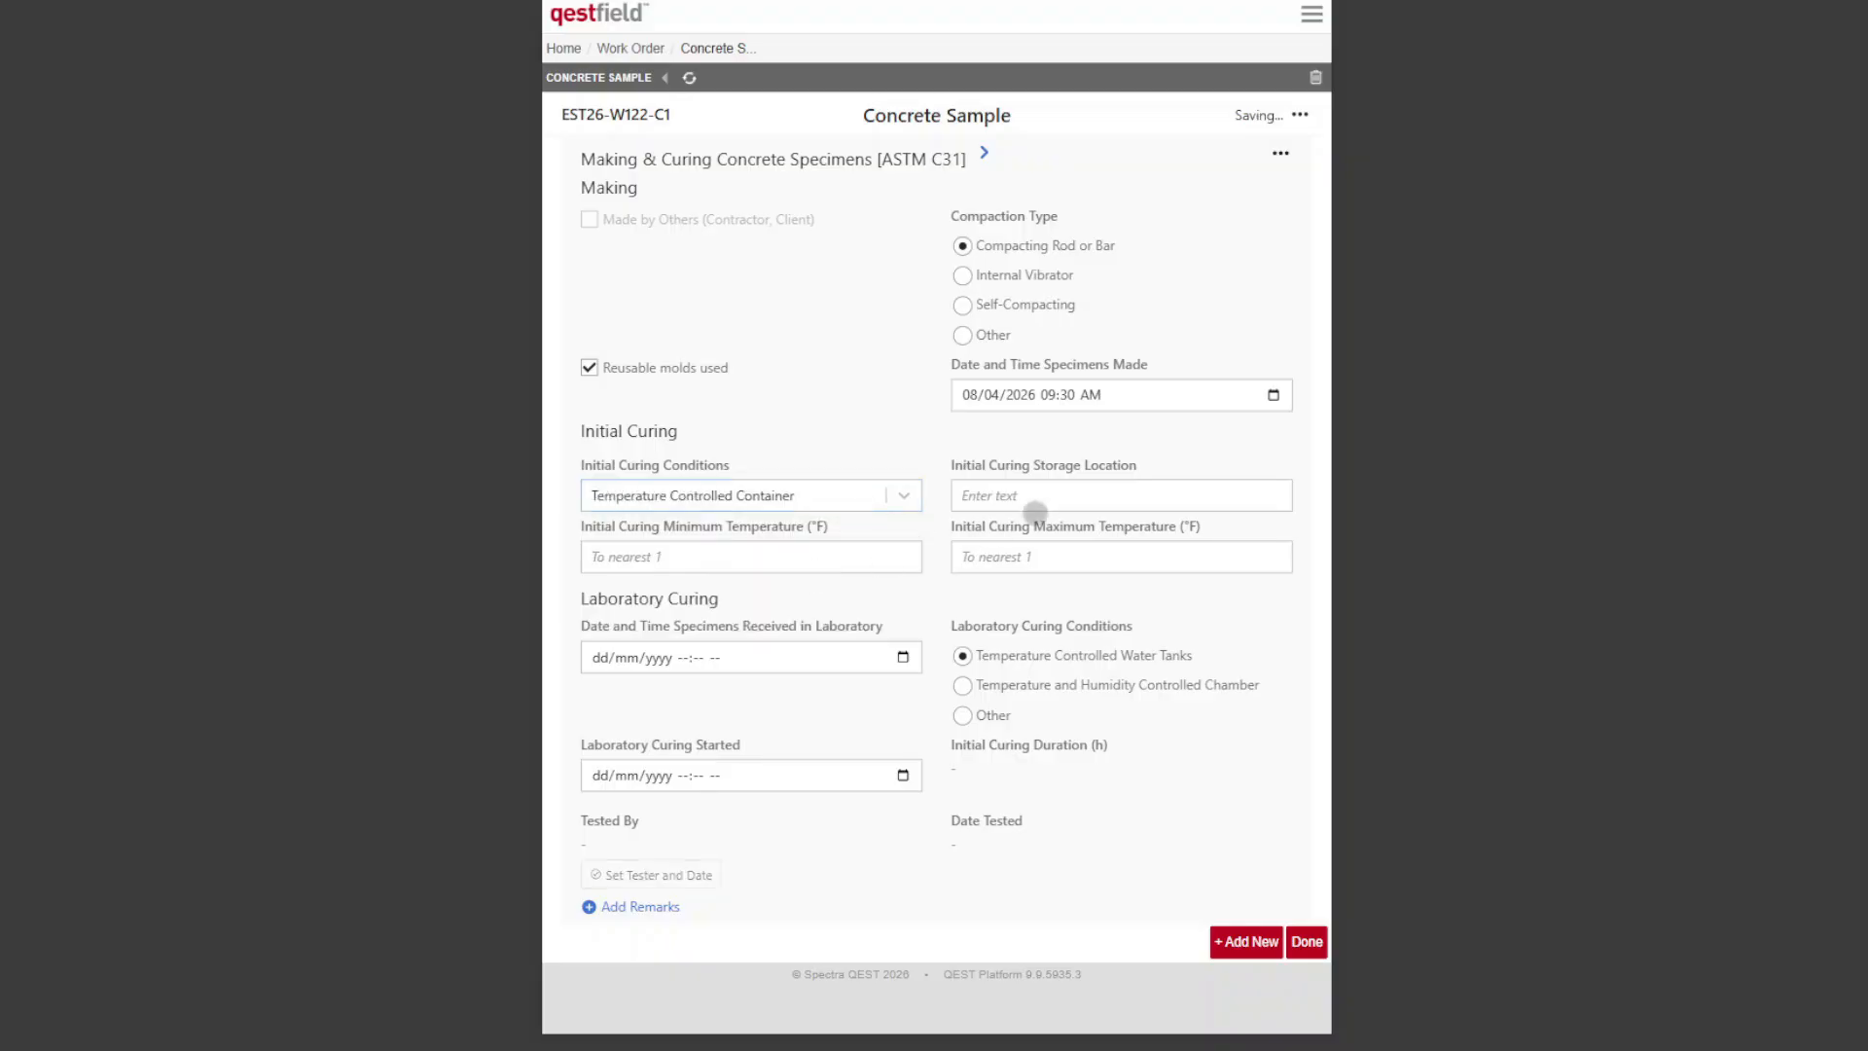
{"action": "left_click", "coordinate": [1060, 498]}
{"action": "type", "text": "B"}
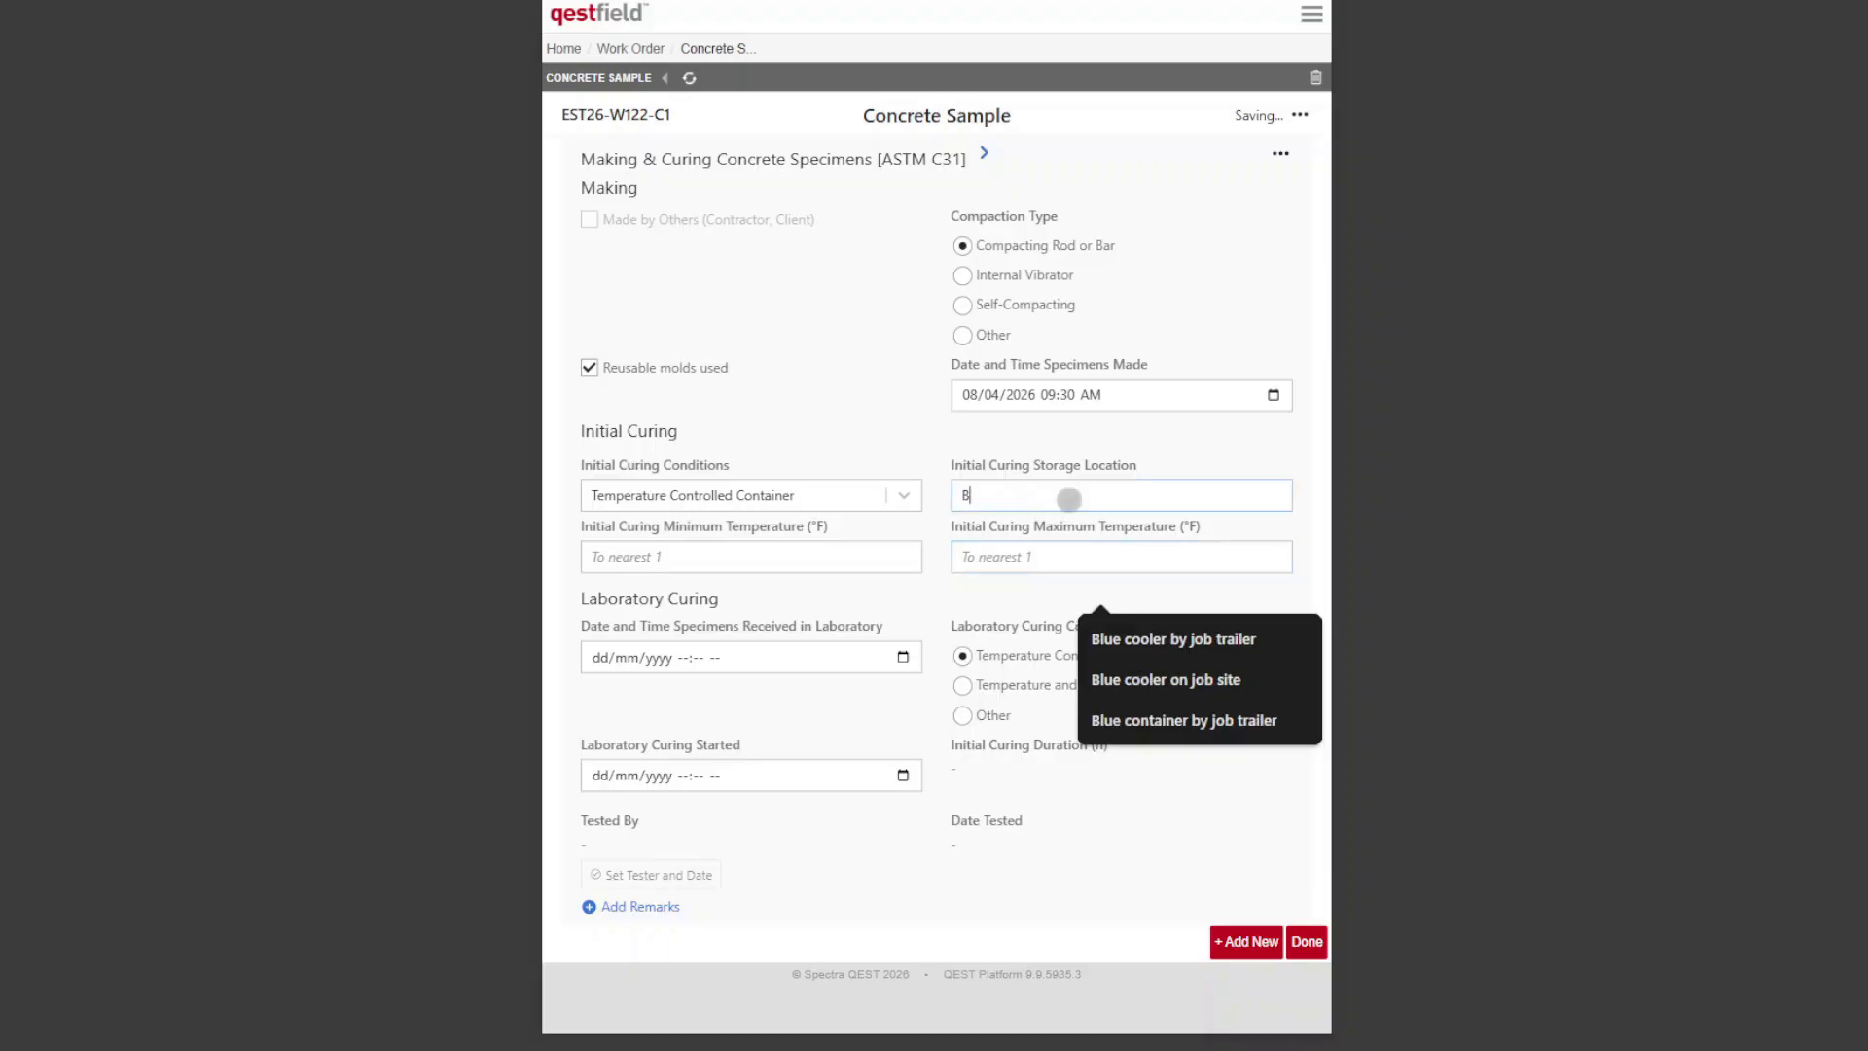
{"action": "type", "text": "lue cooler by job trailer"}
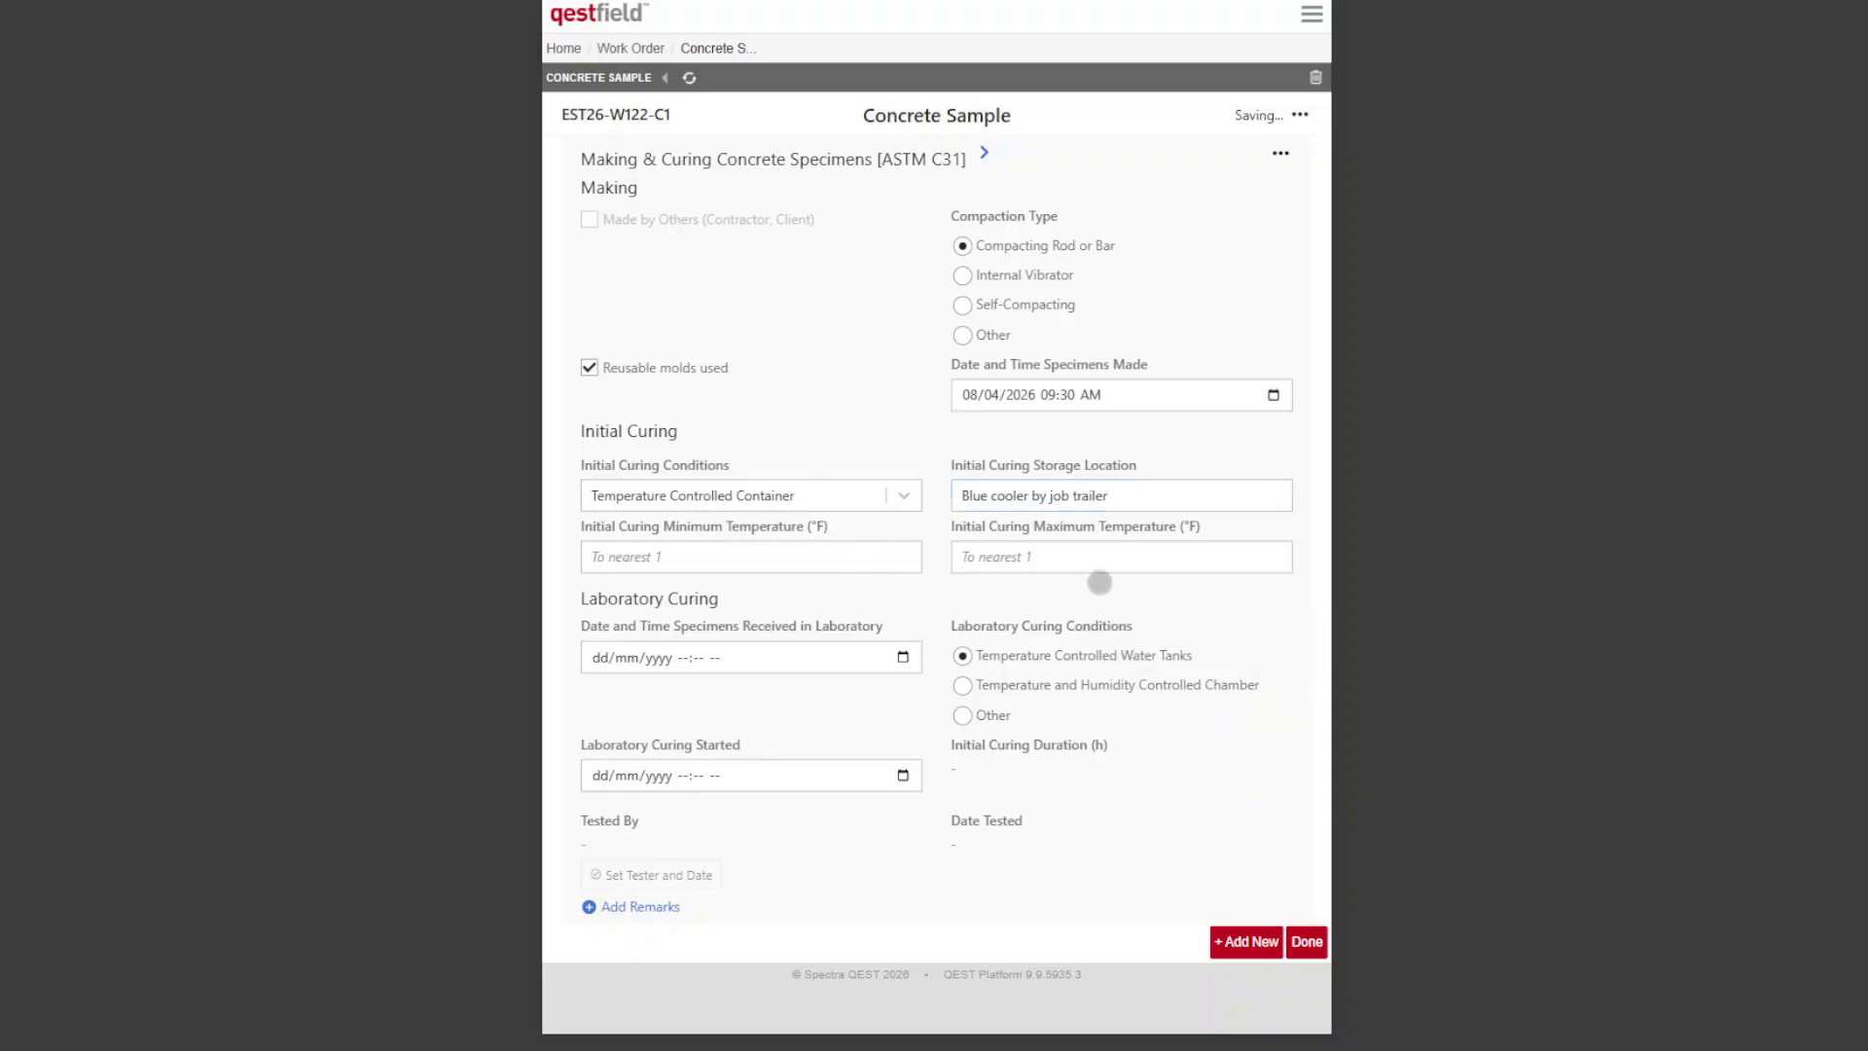
Step: Set the target age of the fifth specimen in the set to 56 days and look through the remaining specimen columns
{"action": "scroll", "coordinate": [1070, 467], "scroll_direction": "down", "scroll_amount": 4}
{"action": "scroll", "coordinate": [1059, 458], "scroll_direction": "down", "scroll_amount": 3}
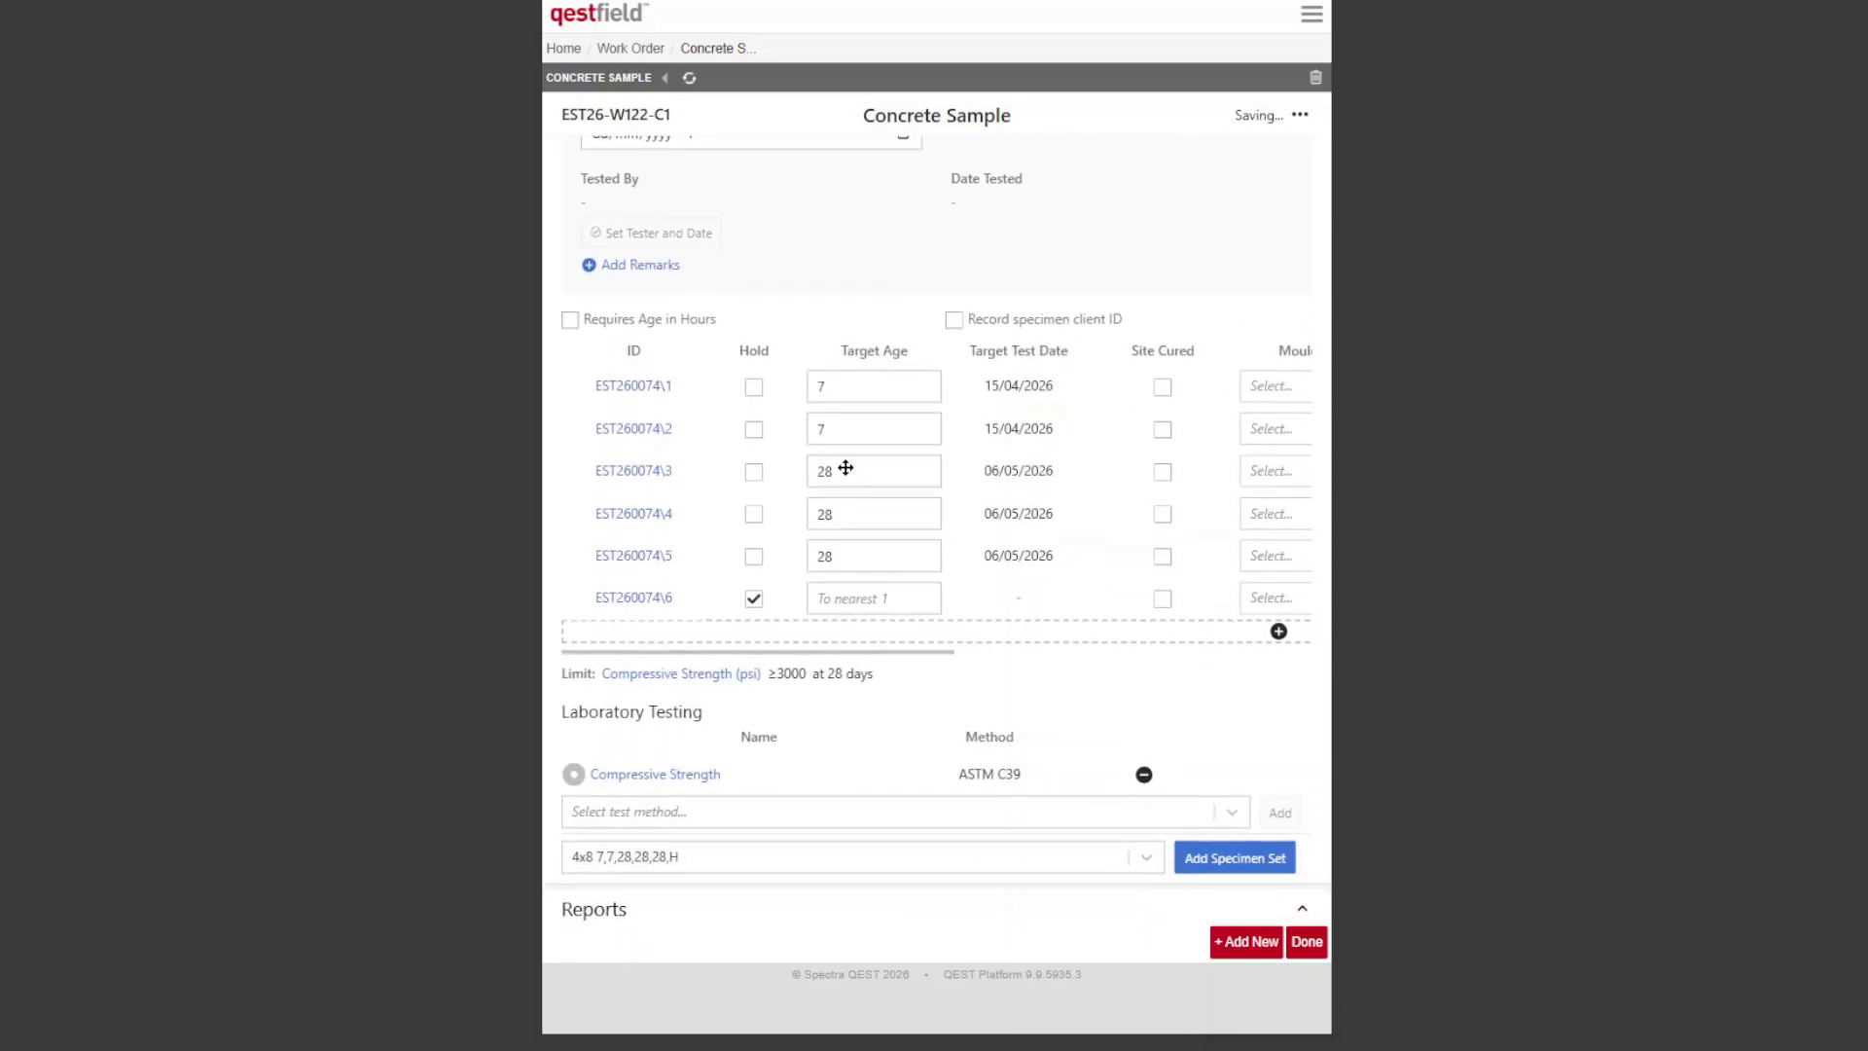
{"action": "scroll", "coordinate": [875, 476], "scroll_direction": "right", "scroll_amount": 6}
{"action": "scroll", "coordinate": [966, 501], "scroll_direction": "left", "scroll_amount": 6}
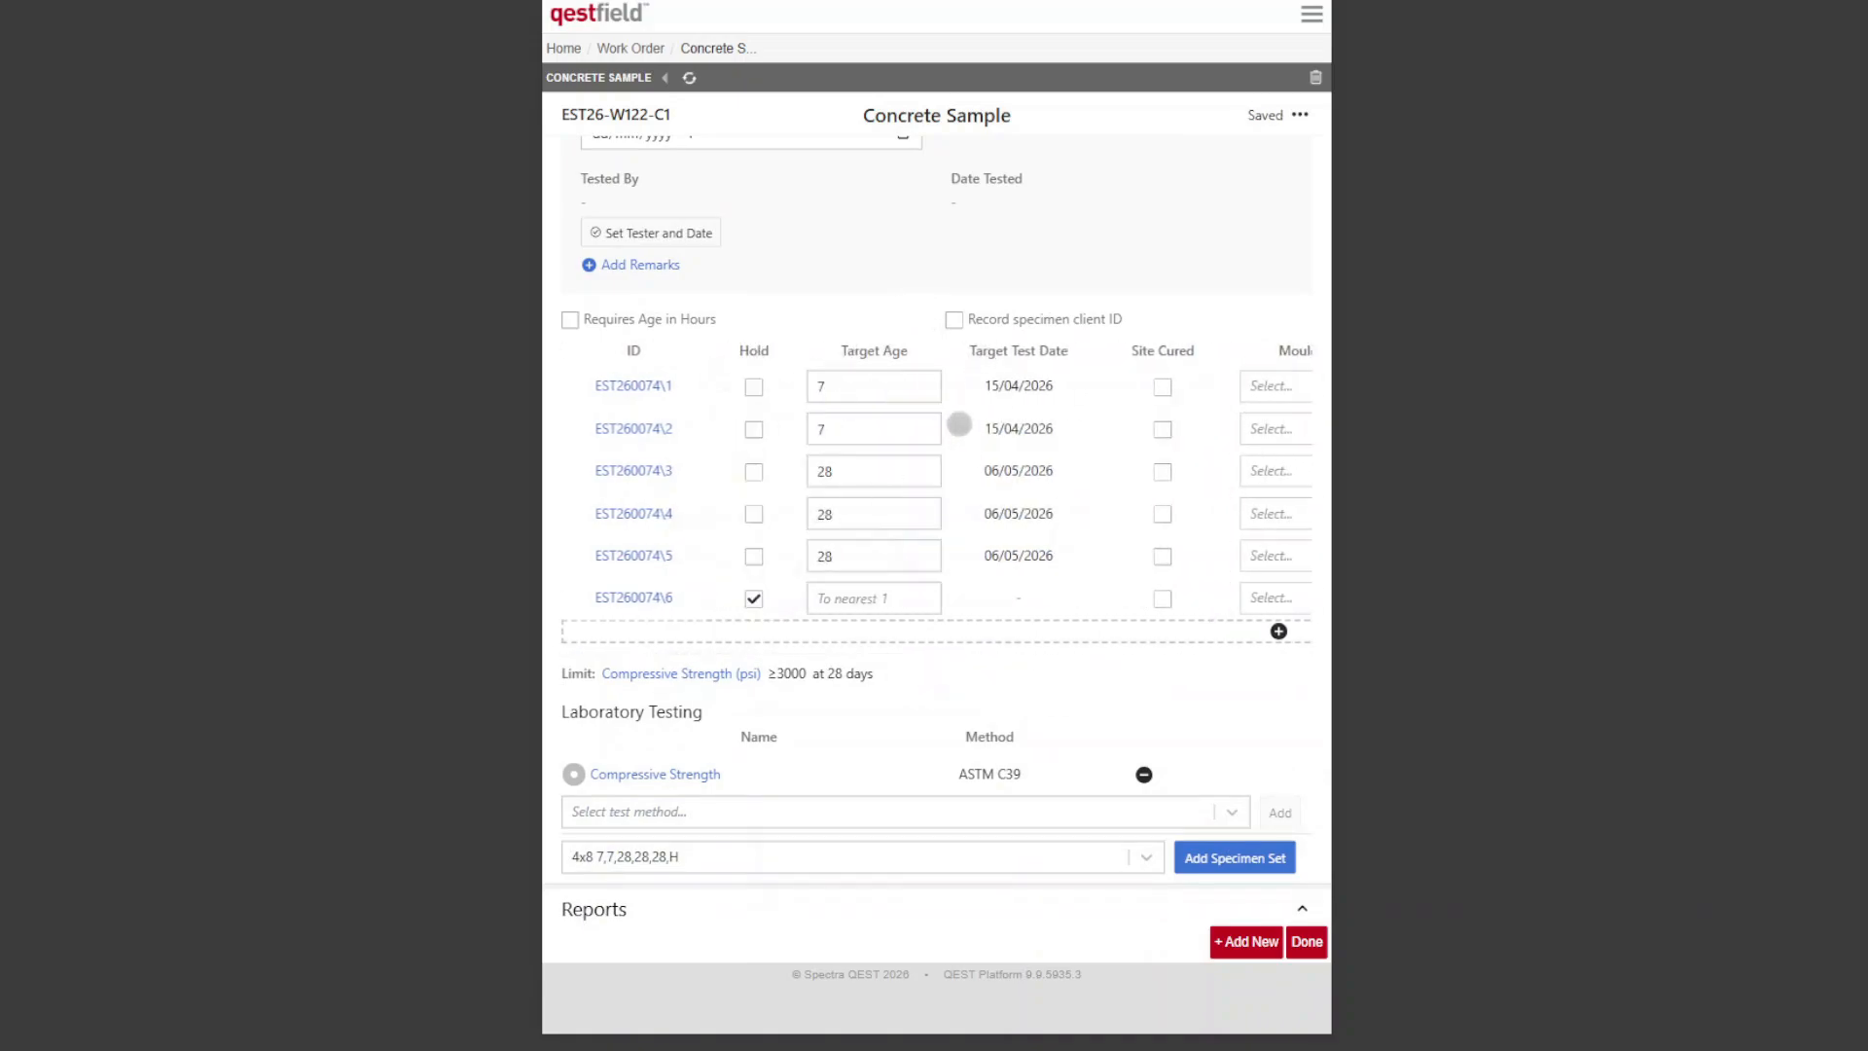
{"action": "left_click", "coordinate": [850, 558]}
{"action": "type", "text": "56"}
{"action": "key", "text": "Tab"}
{"action": "scroll", "coordinate": [1253, 633], "scroll_direction": "right", "scroll_amount": 5}
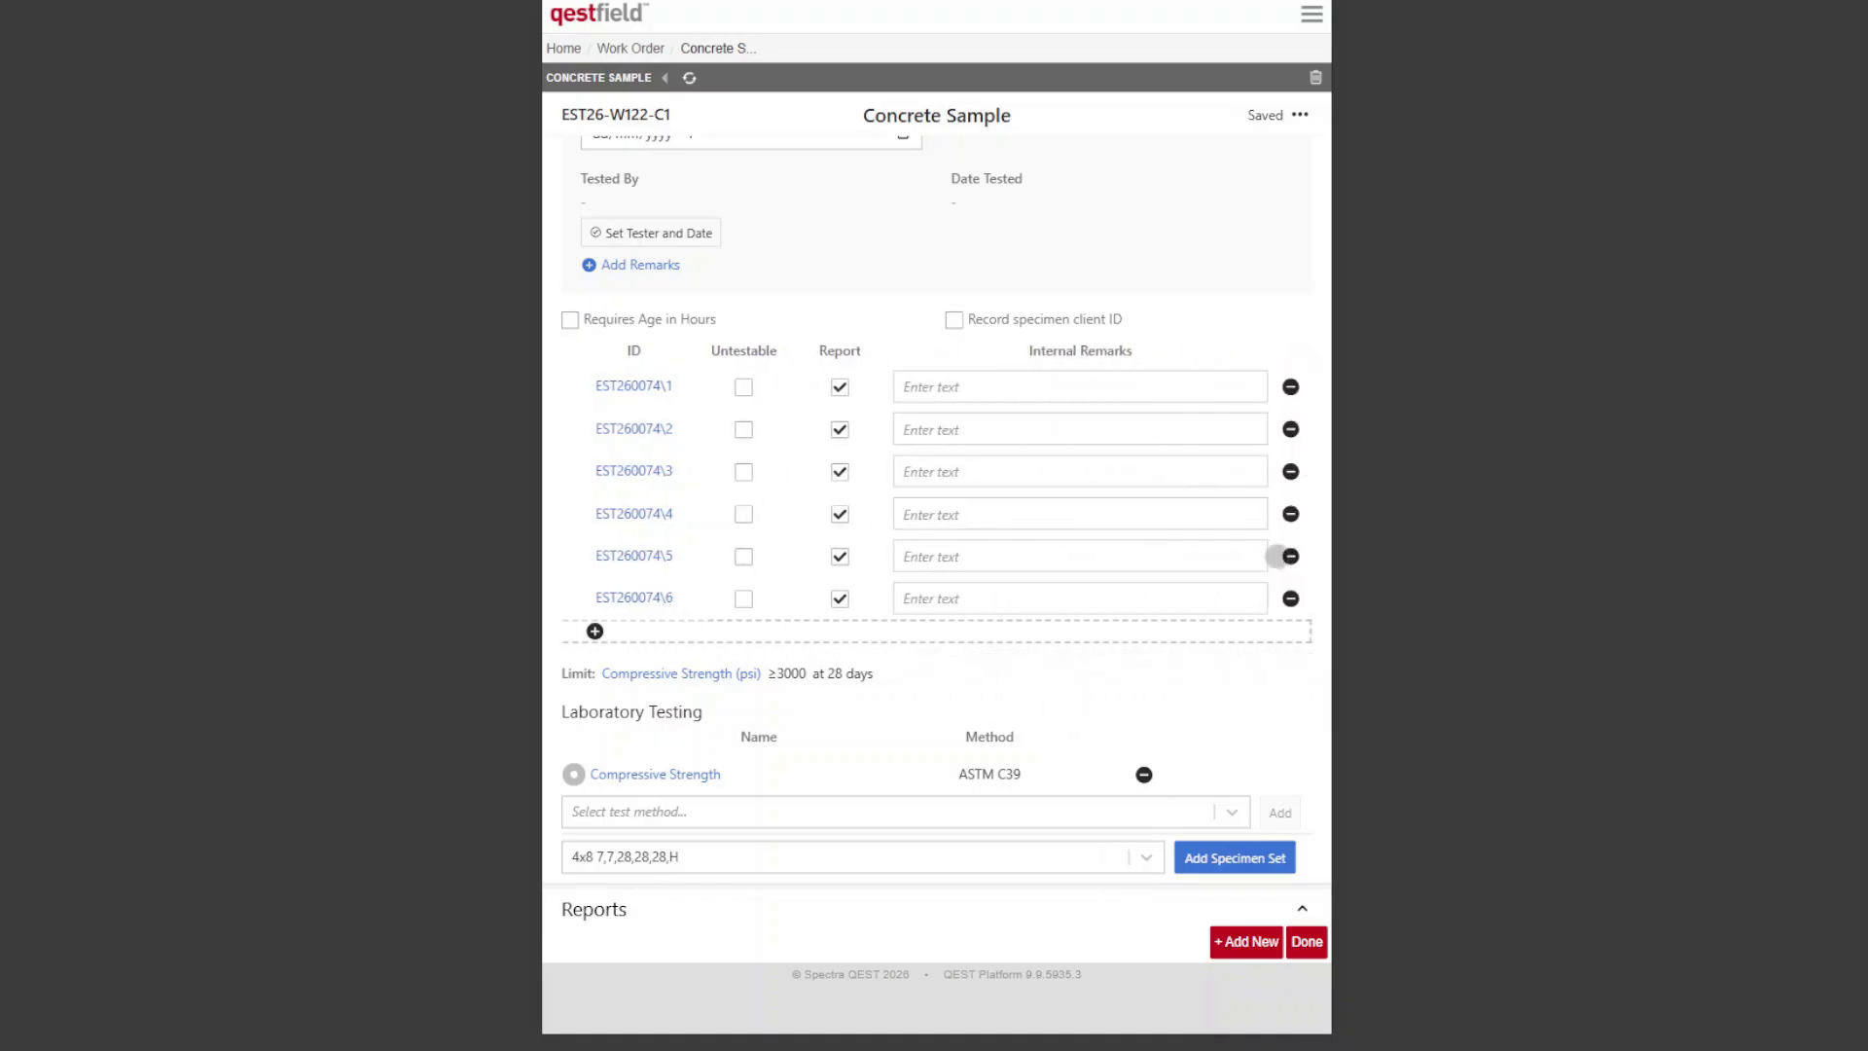
{"action": "scroll", "coordinate": [1051, 529], "scroll_direction": "left", "scroll_amount": 5}
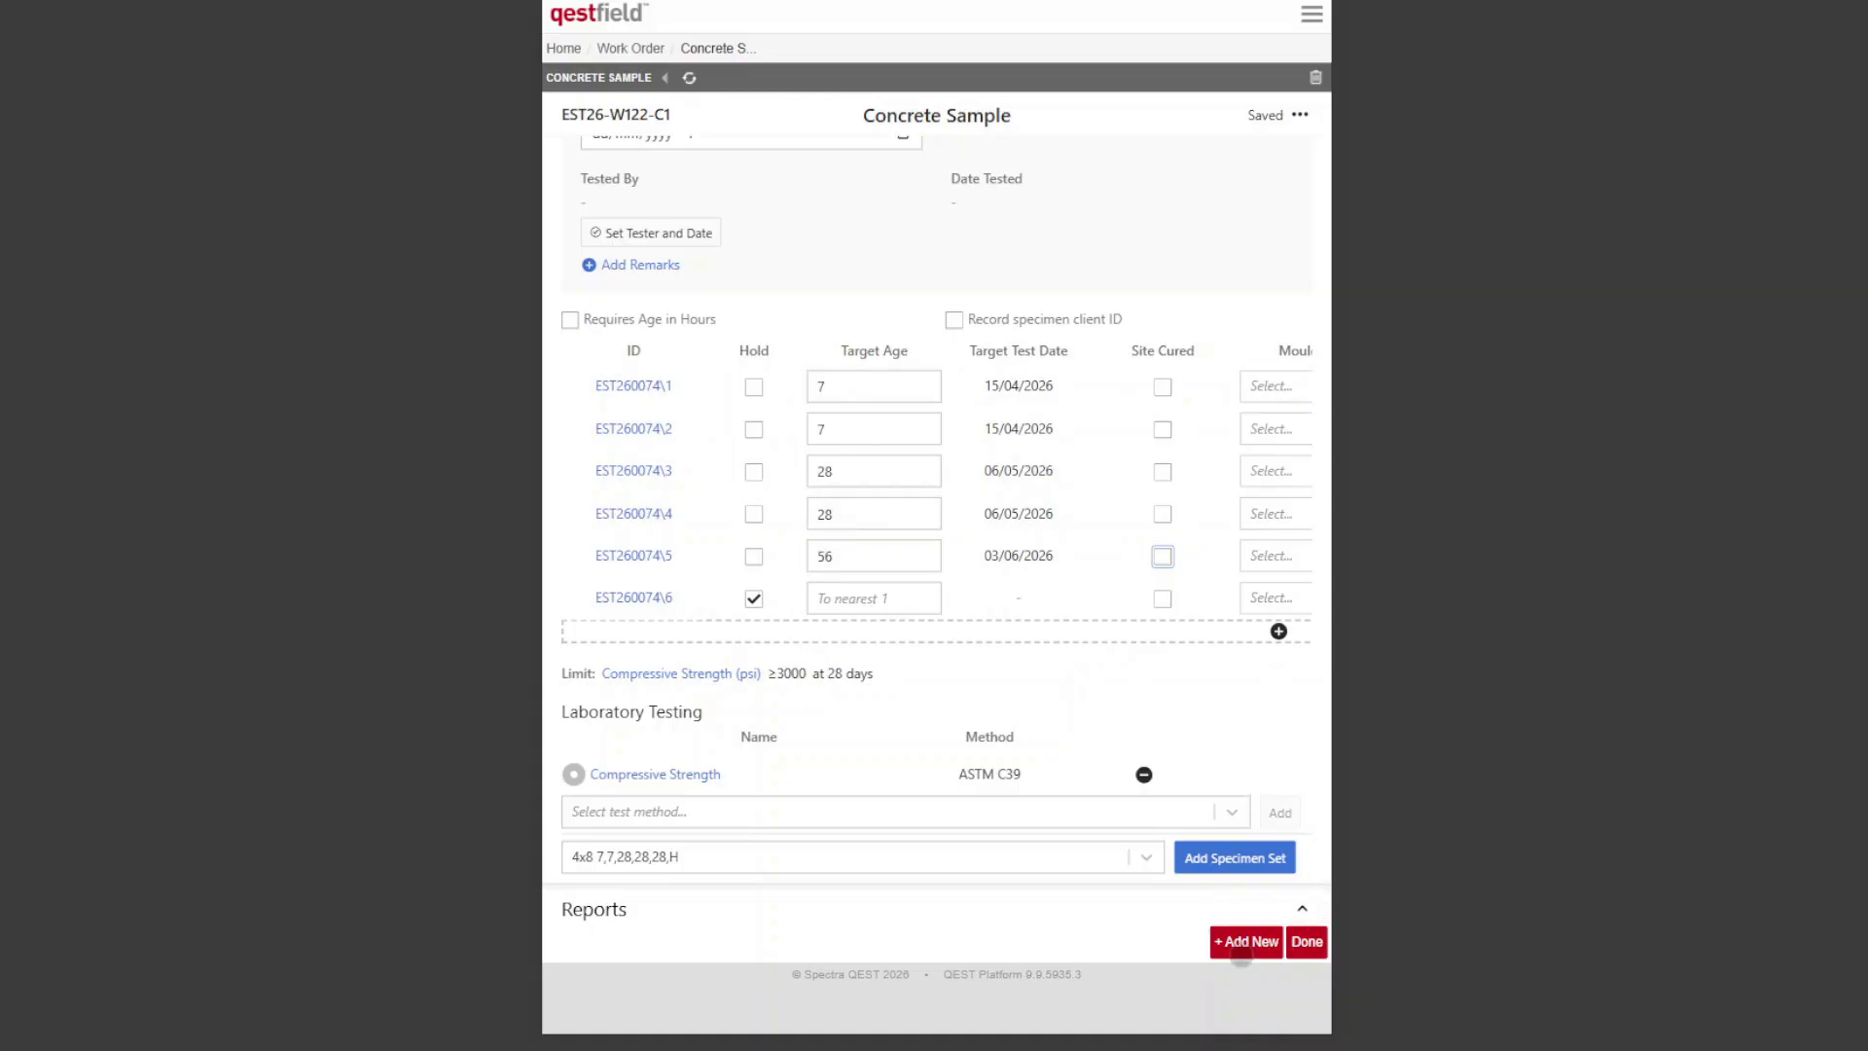
Step: Add another concrete sample to the work order and set its location of concrete in works to "SW corner"
{"action": "left_click", "coordinate": [1245, 941]}
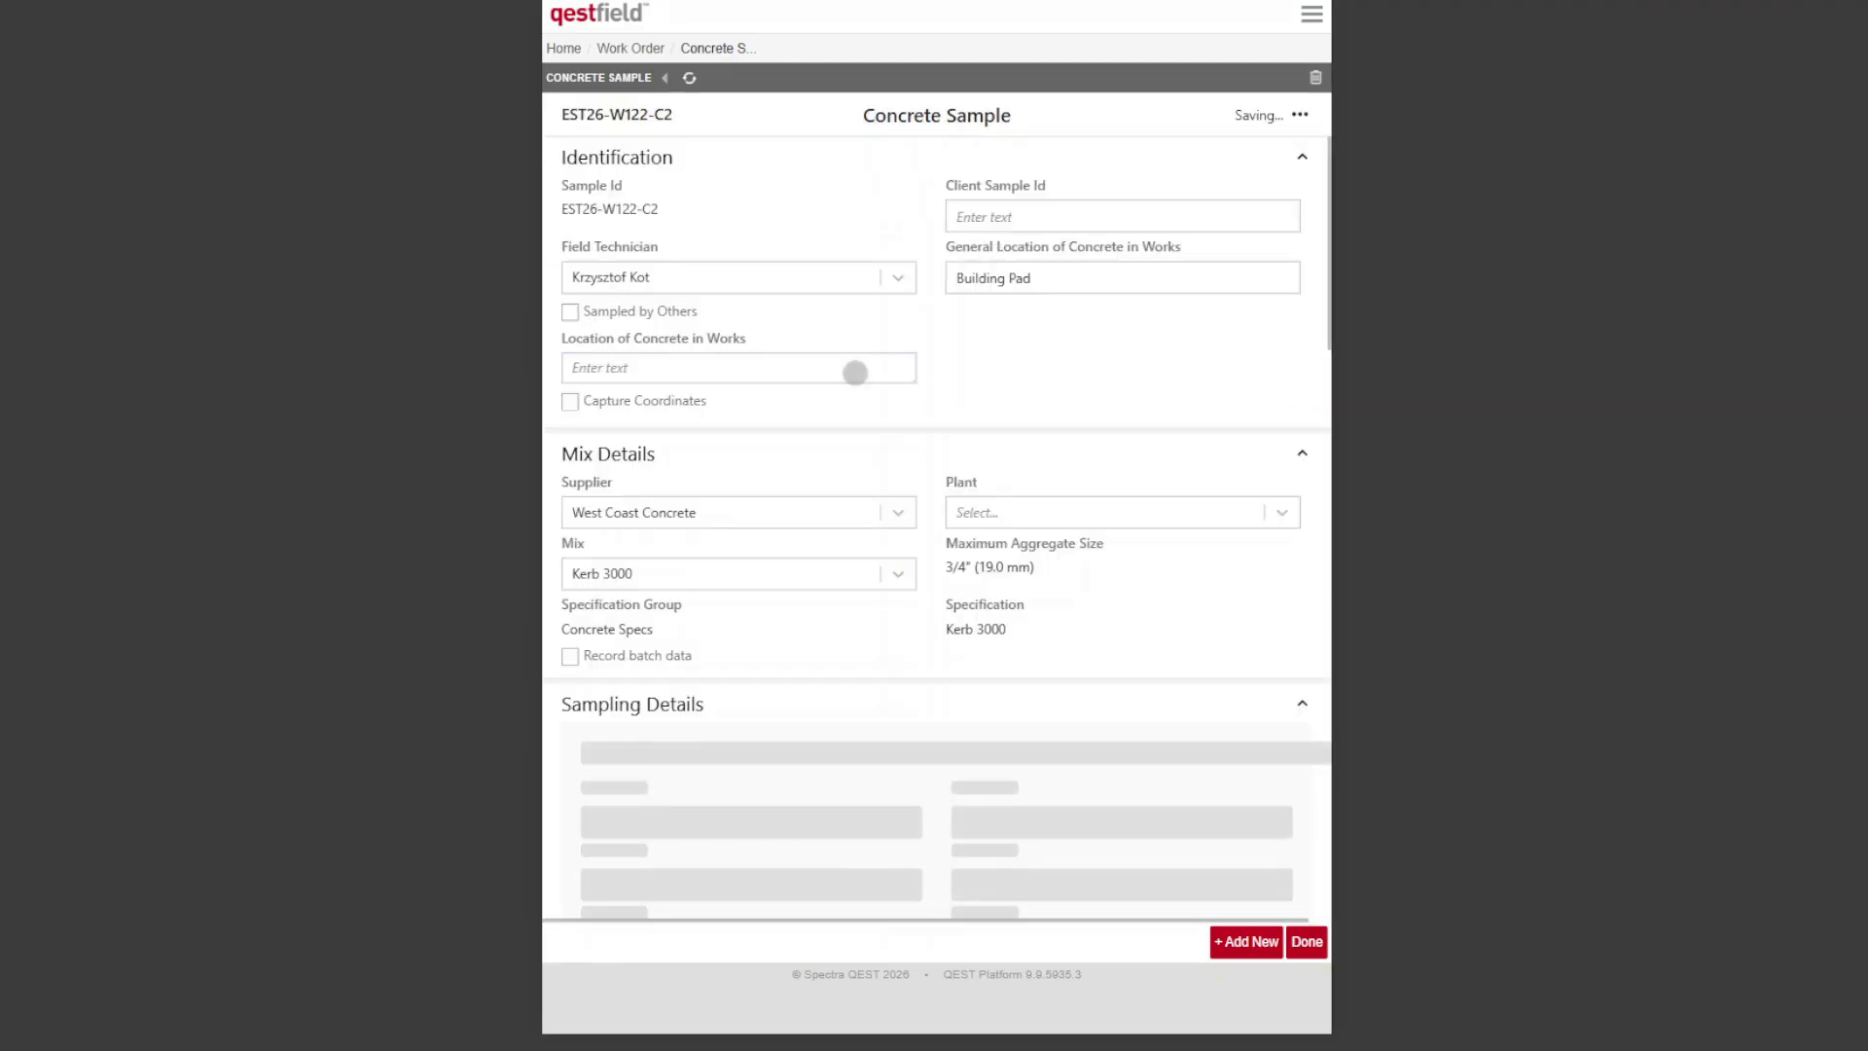
{"action": "left_click", "coordinate": [854, 372]}
{"action": "type", "text": "SW corner"}
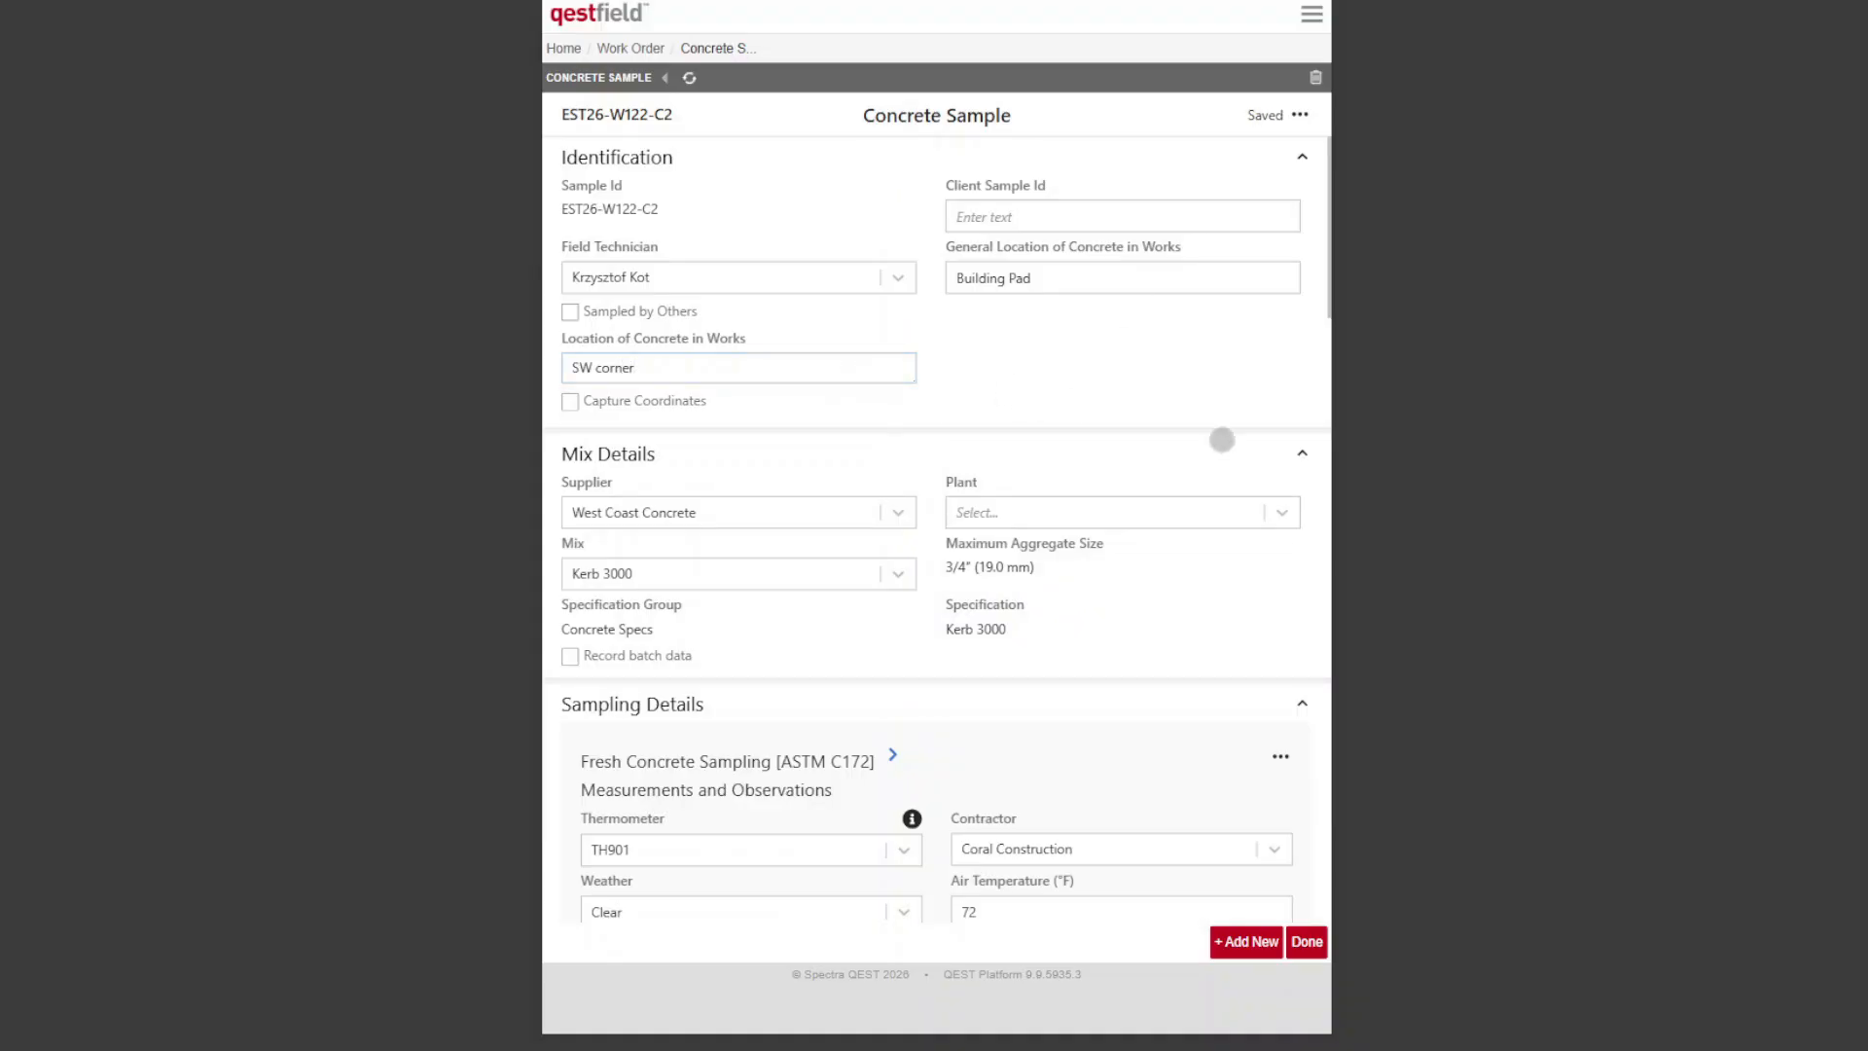
Step: Enter ticket DCK4444 and a batched date and time of 08/04/2026 10:00 AM in the new sample's sampling details
{"action": "scroll", "coordinate": [1118, 369], "scroll_direction": "down", "scroll_amount": 4}
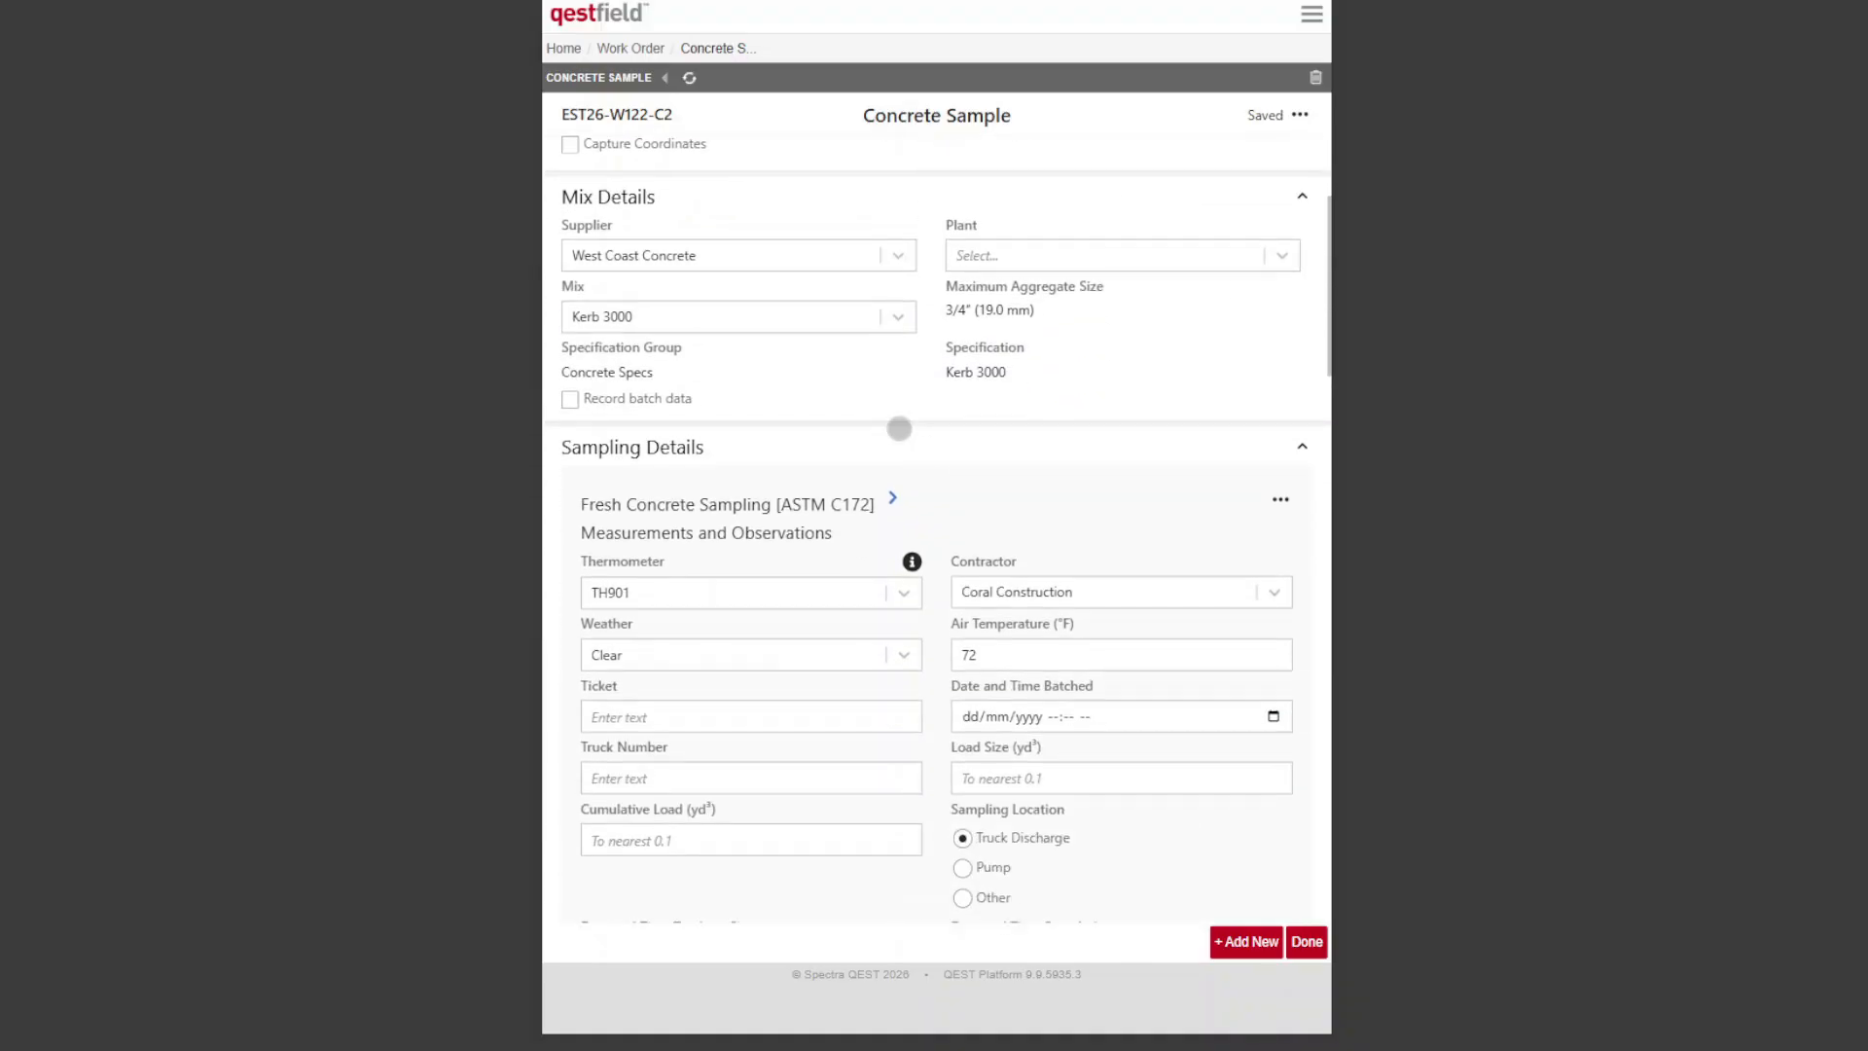
{"action": "left_click", "coordinate": [807, 595]}
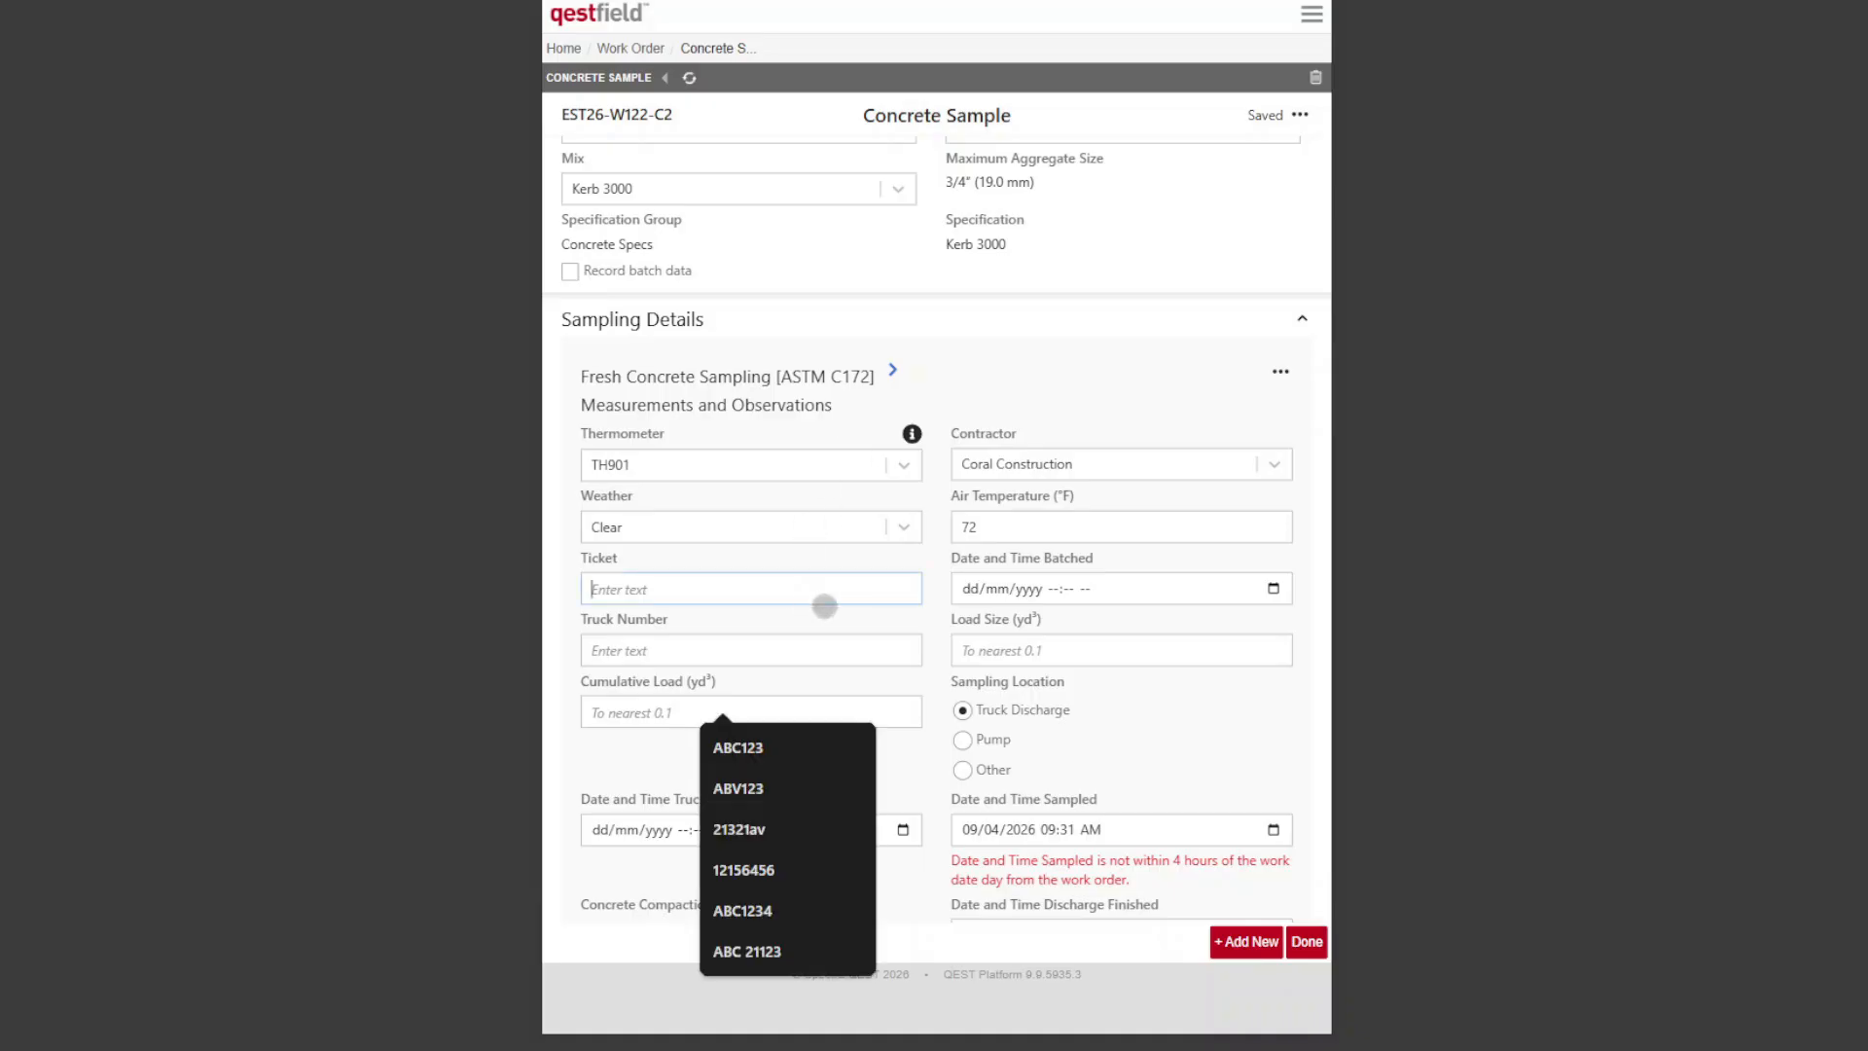
{"action": "type", "text": "DCK4444"}
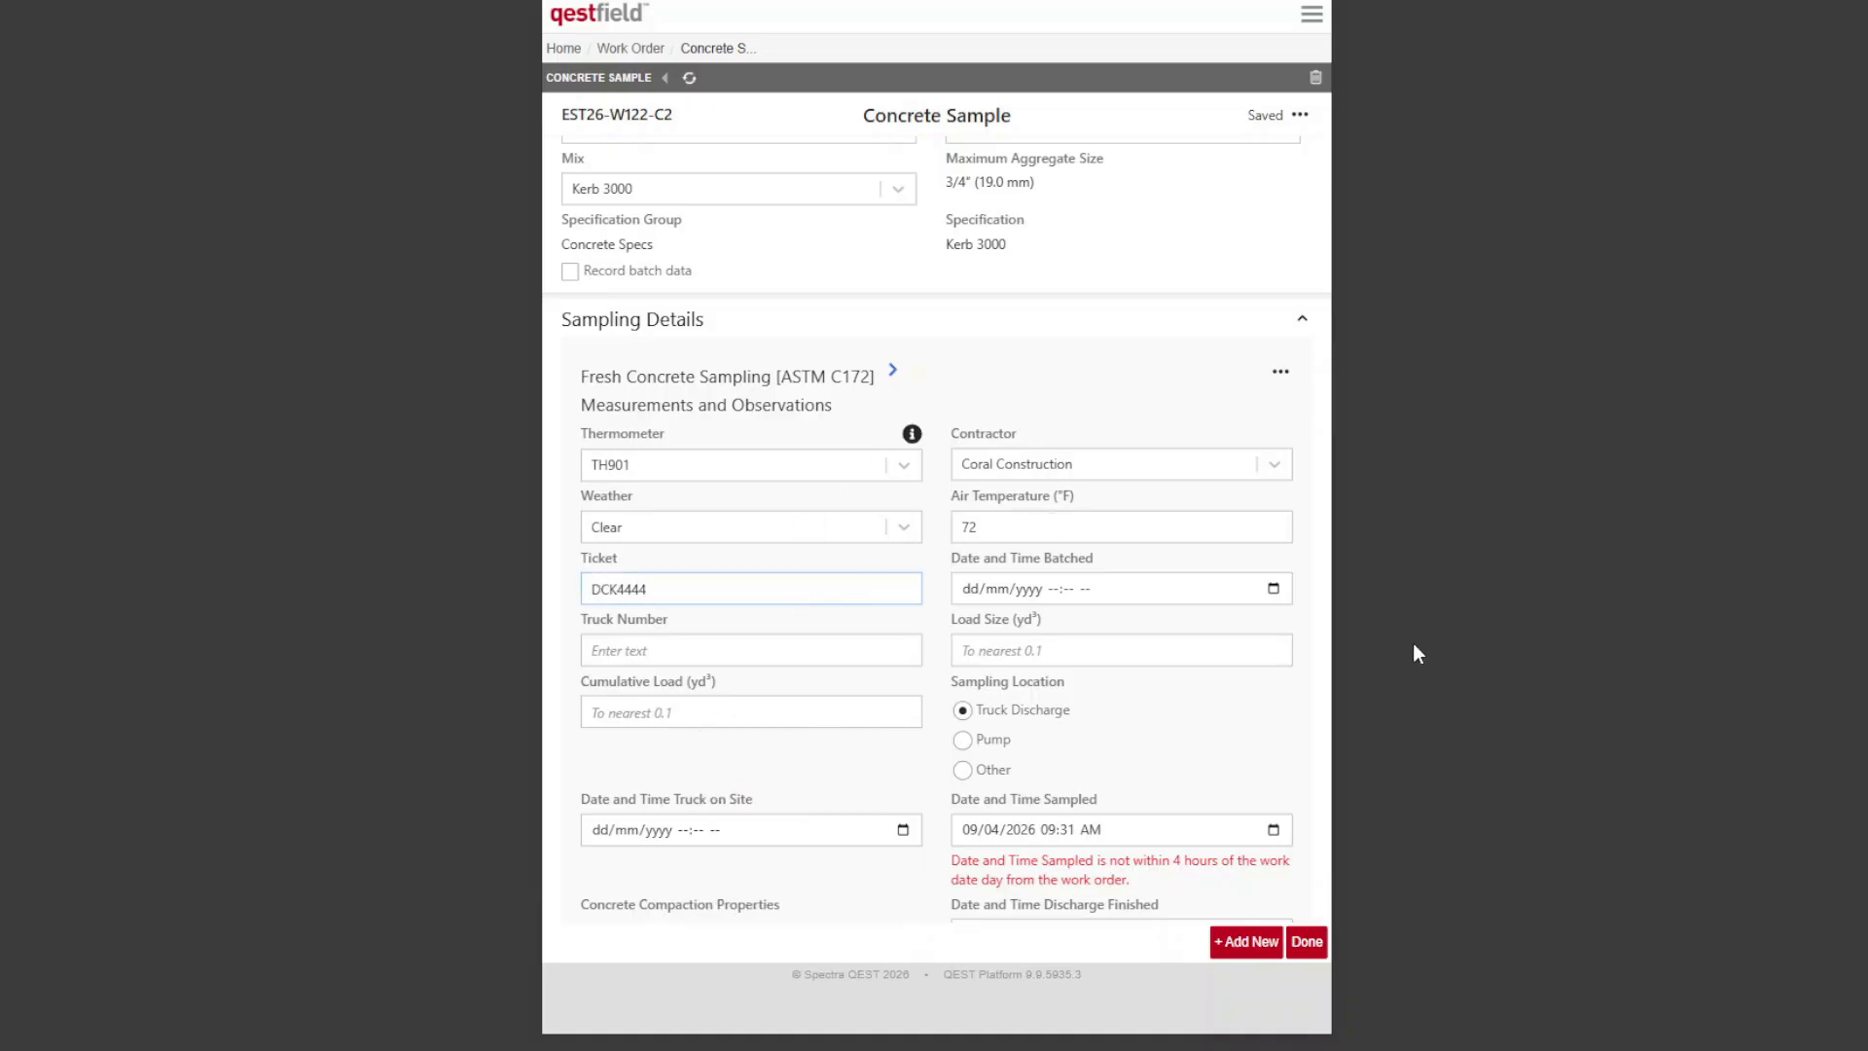
{"action": "left_click", "coordinate": [1273, 587]}
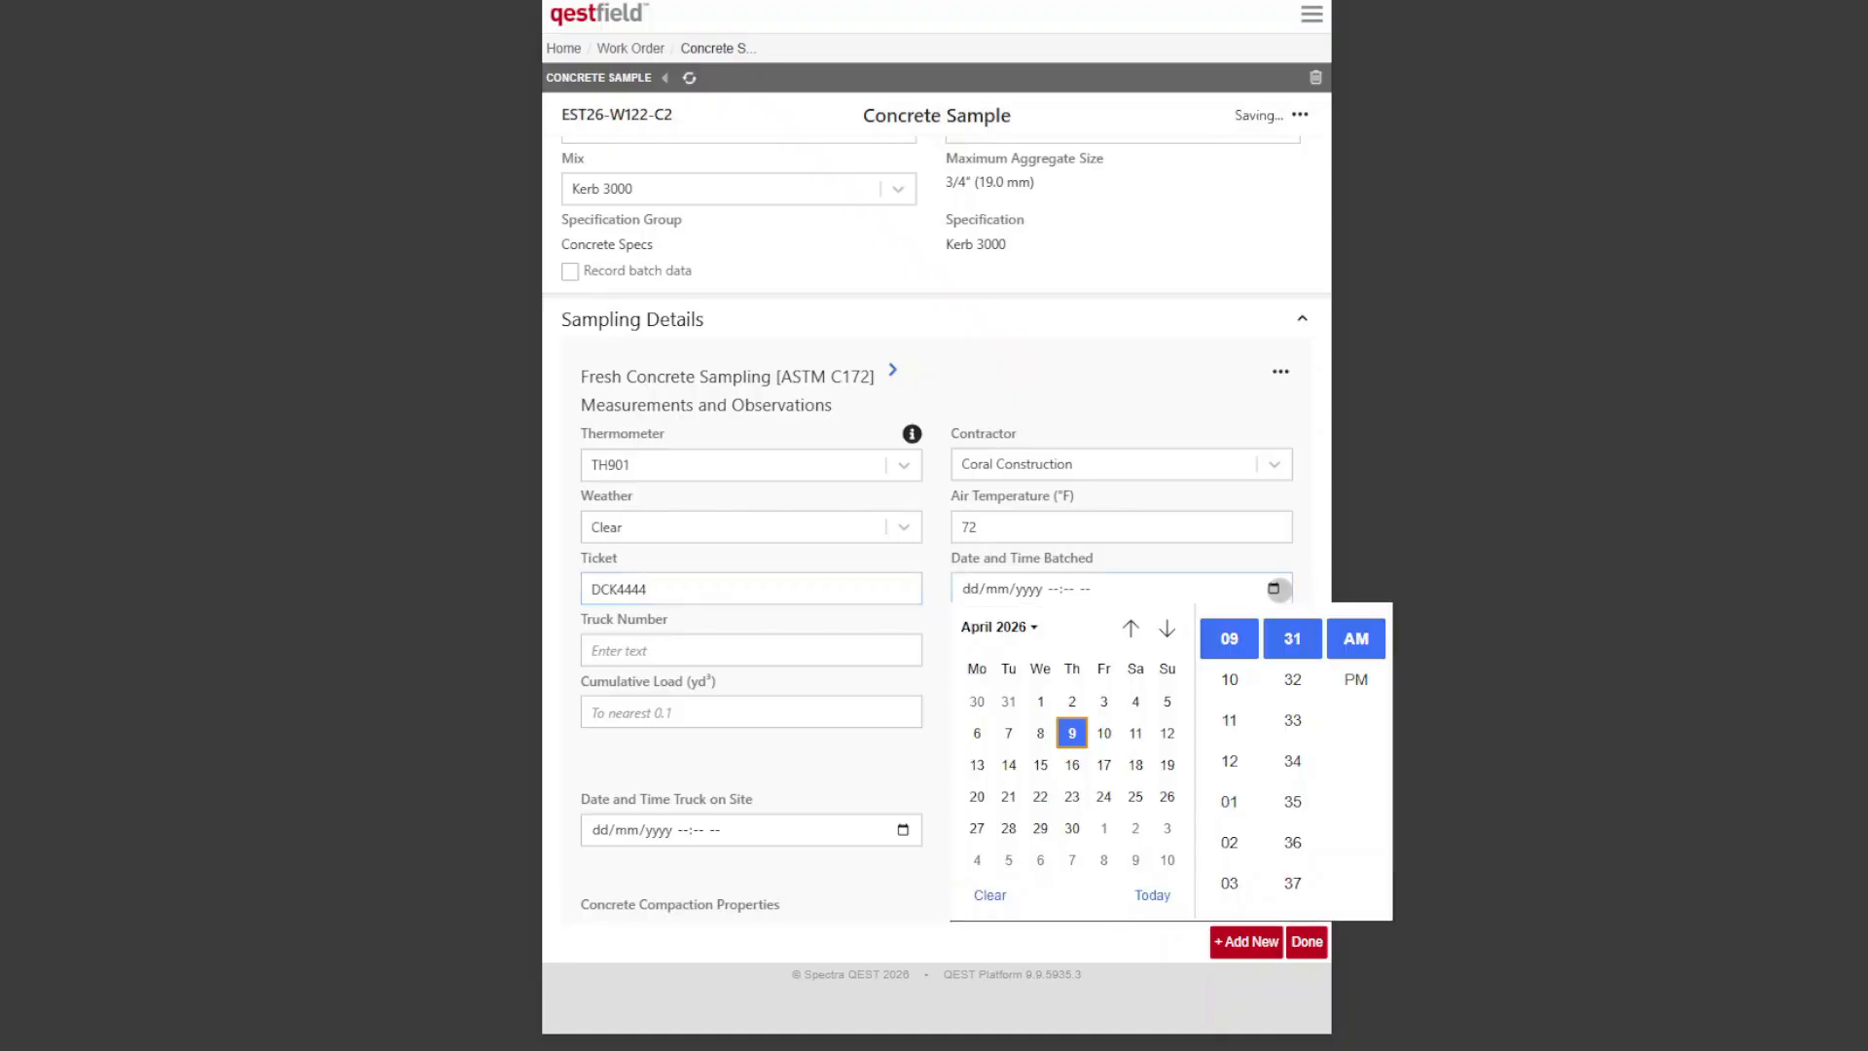
{"action": "left_click", "coordinate": [1040, 734]}
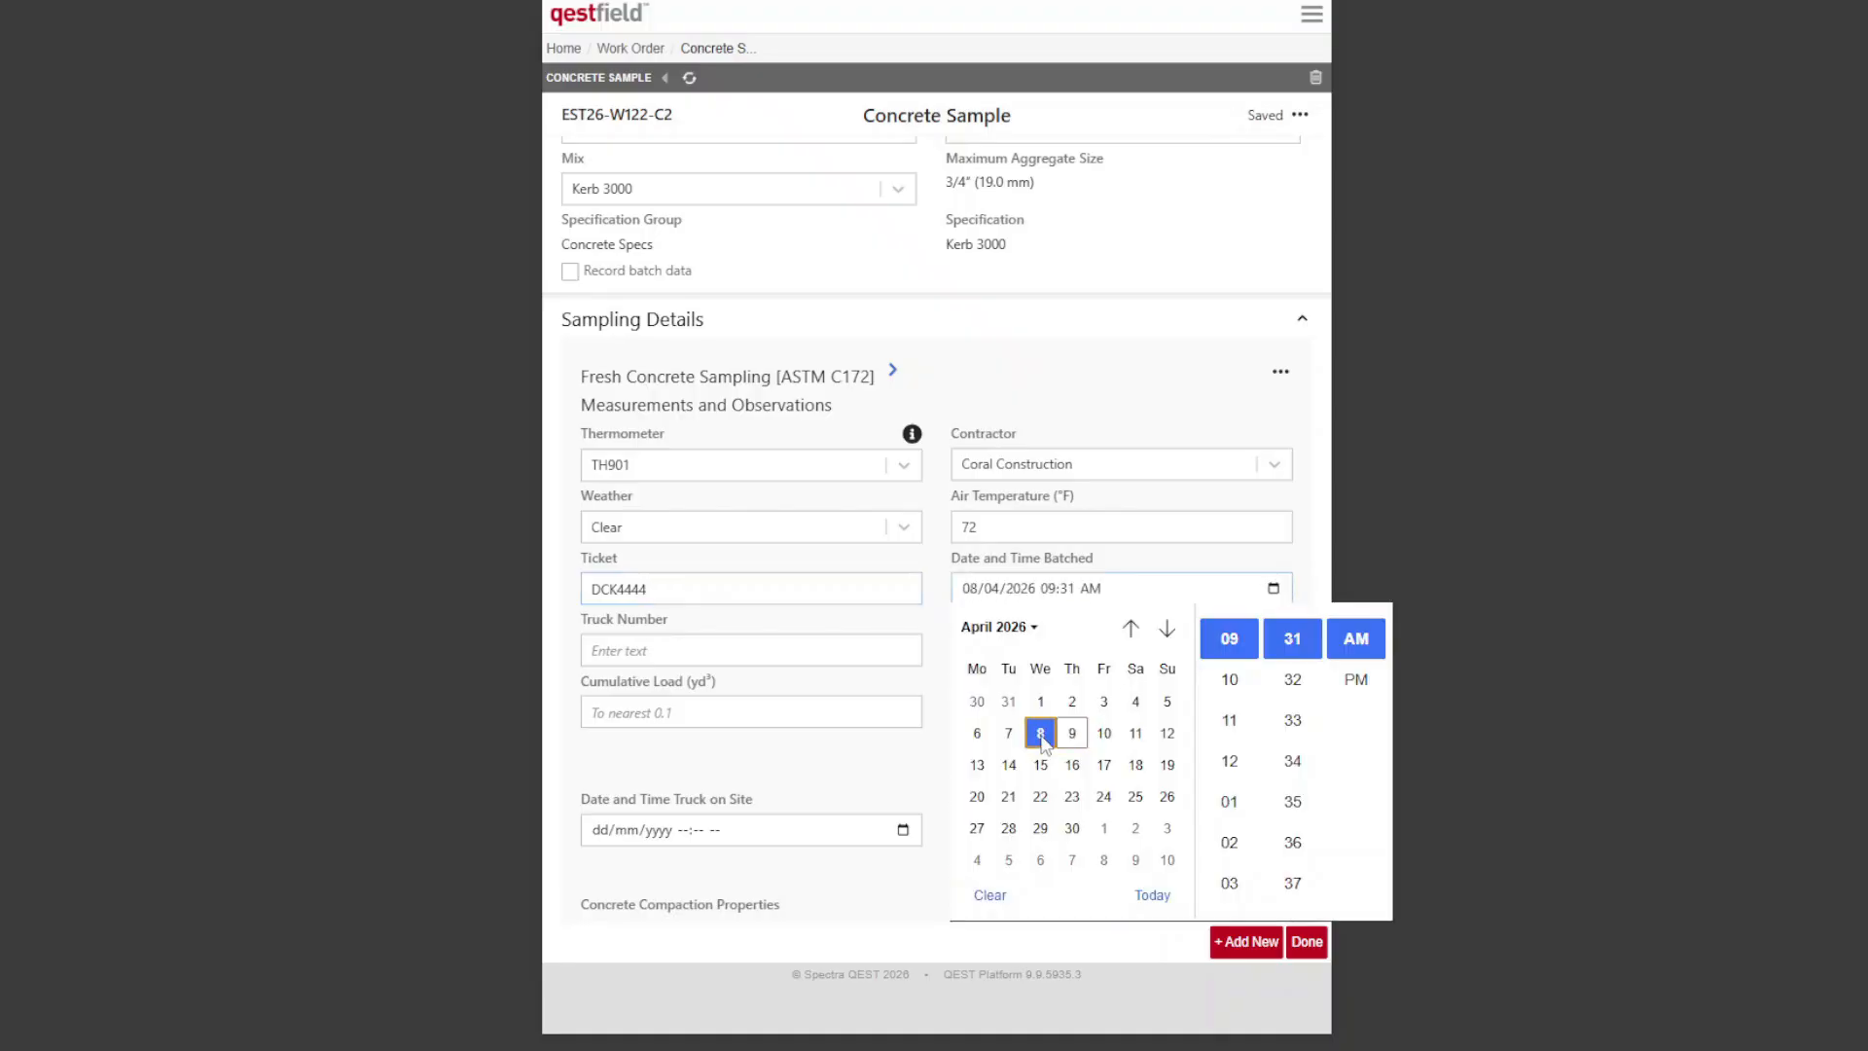
{"action": "left_click", "coordinate": [1228, 678]}
{"action": "scroll", "coordinate": [1294, 759], "scroll_direction": "down", "scroll_amount": 10}
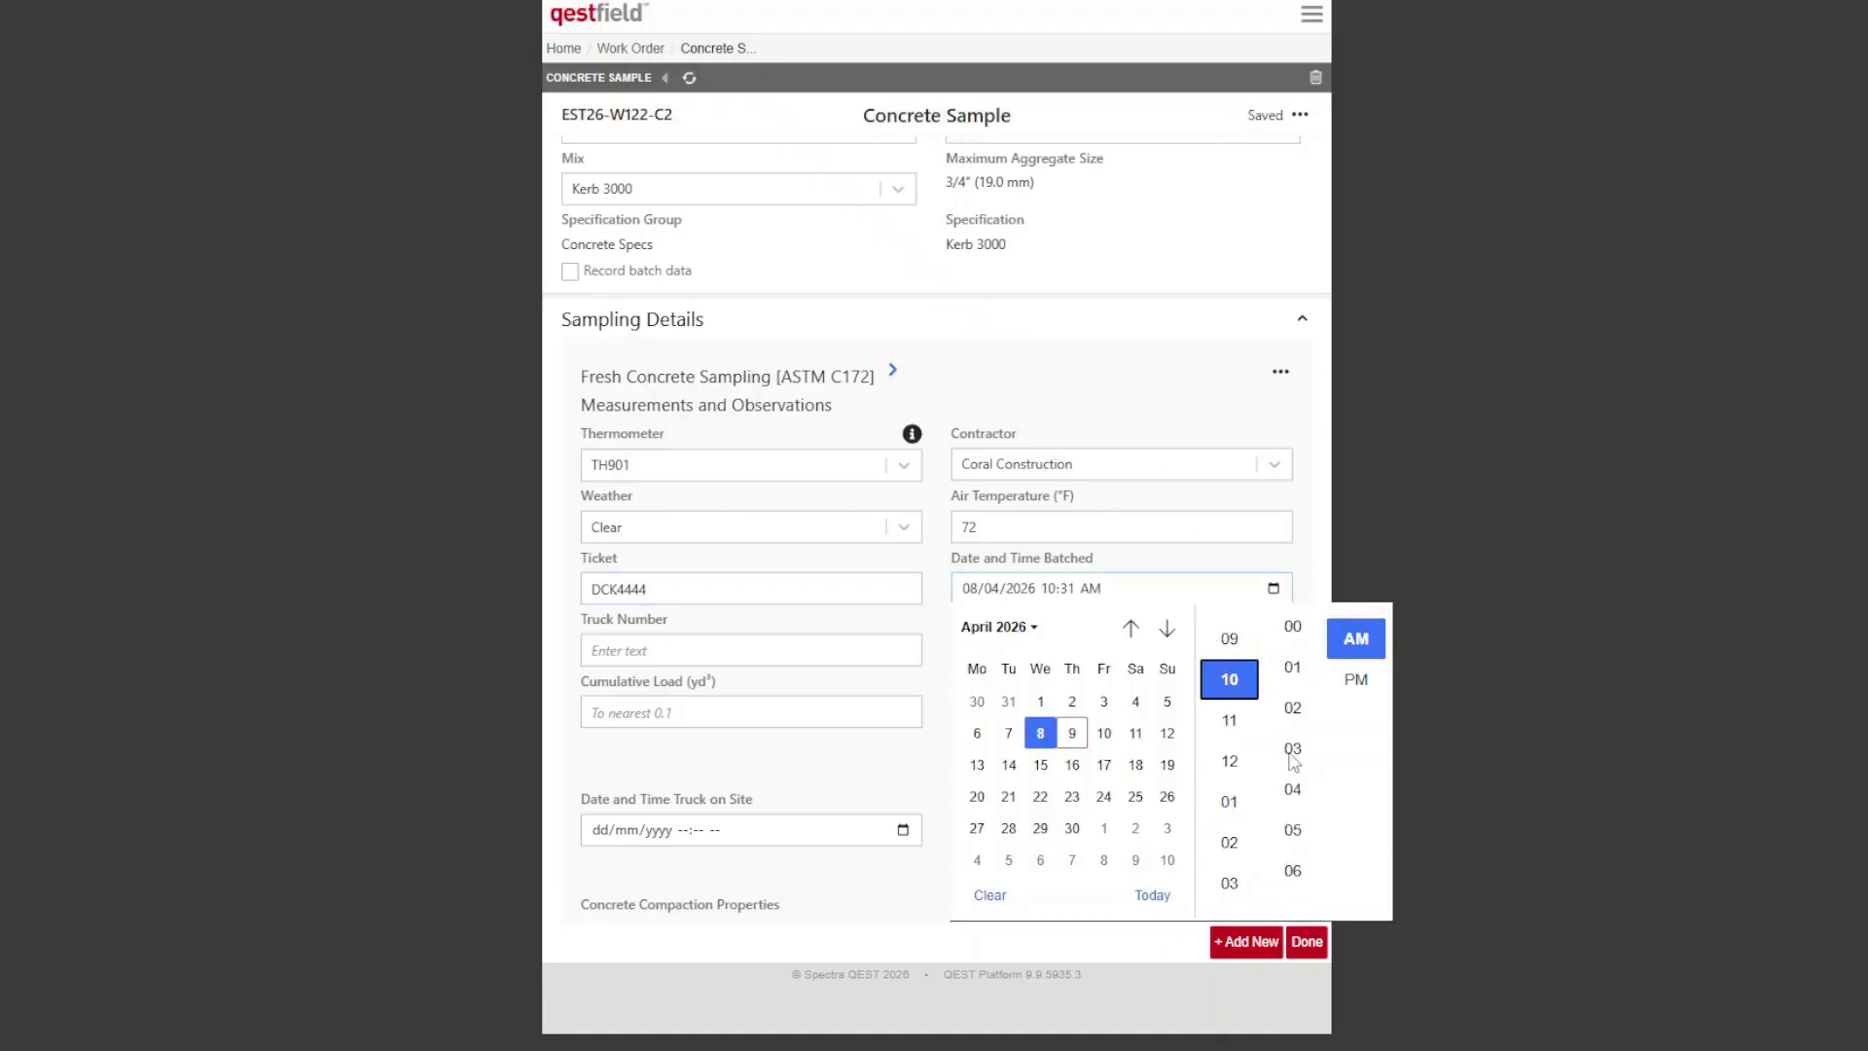
{"action": "scroll", "coordinate": [1298, 744], "scroll_direction": "up", "scroll_amount": 3}
{"action": "scroll", "coordinate": [1301, 827], "scroll_direction": "down", "scroll_amount": 3}
{"action": "left_click", "coordinate": [1295, 636]}
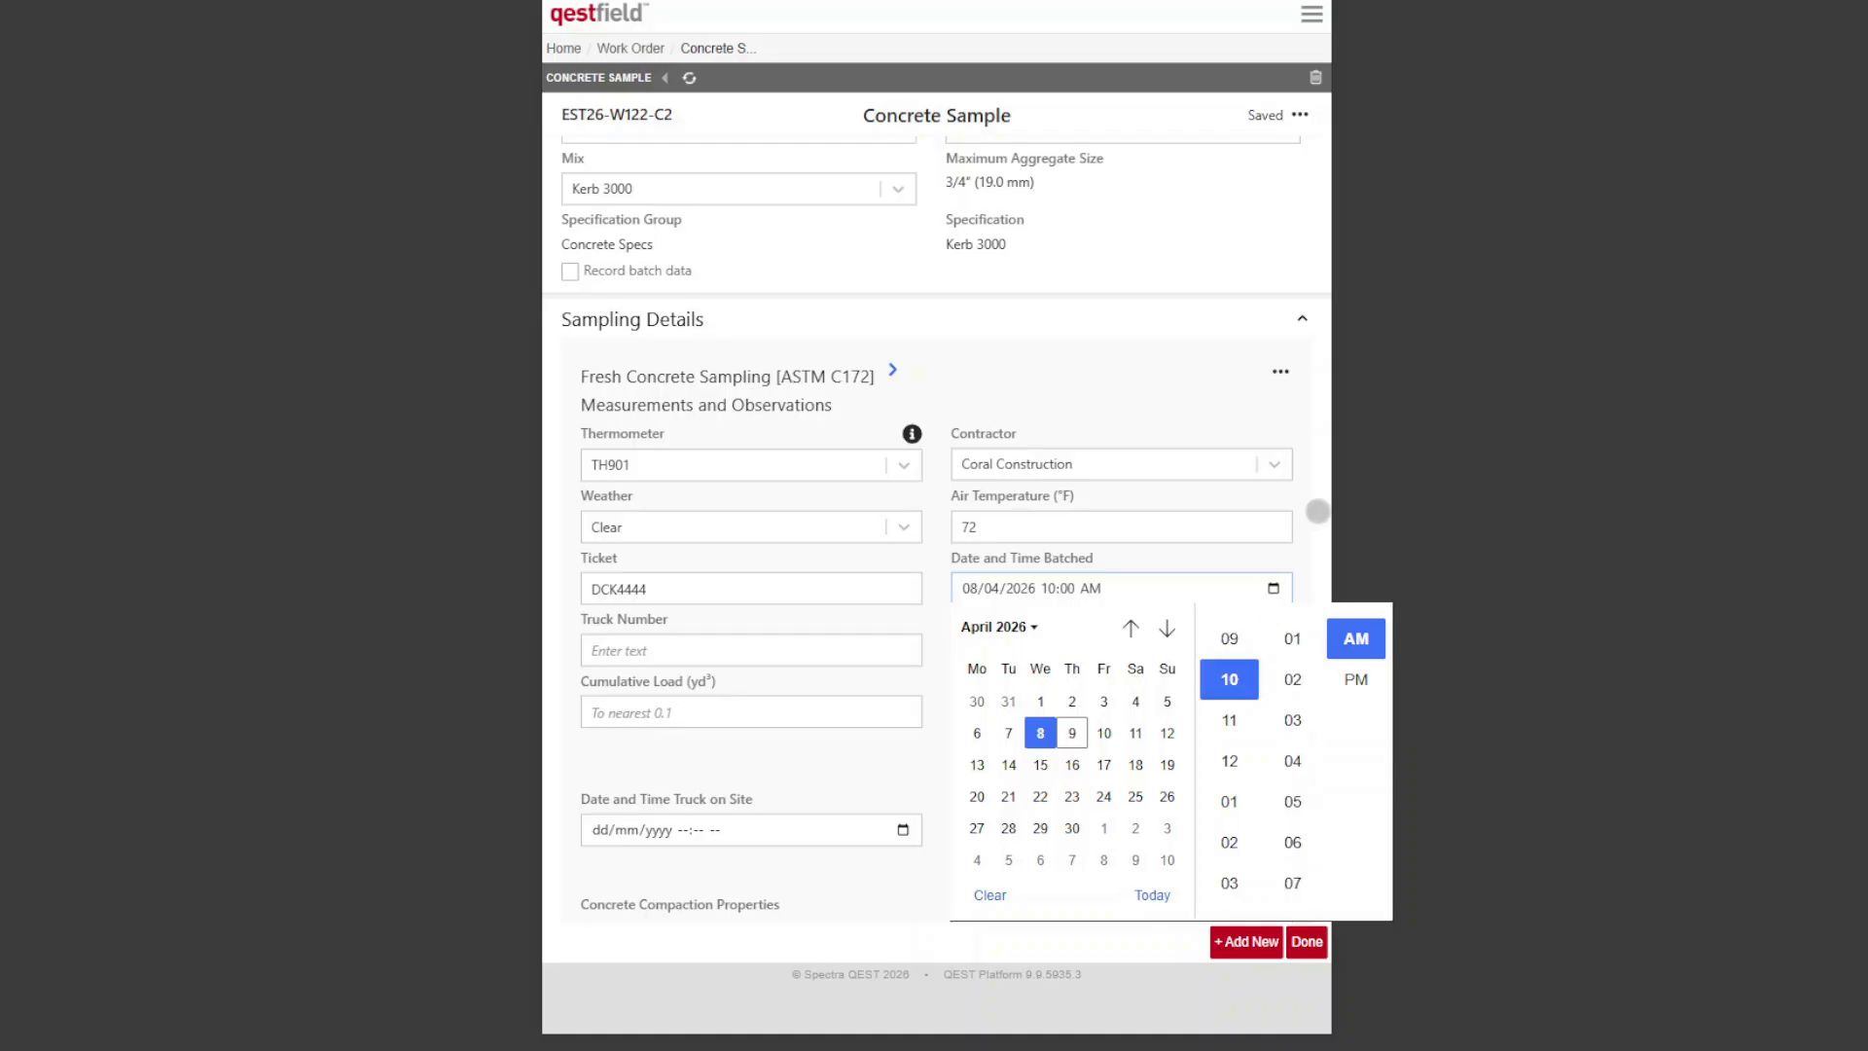
{"action": "left_click", "coordinate": [1317, 511]}
Step: Enter truck number A441, a load size of 6 yd³ and a cumulative load of 12 yd³
{"action": "left_click", "coordinate": [771, 642]}
{"action": "type", "text": "A"}
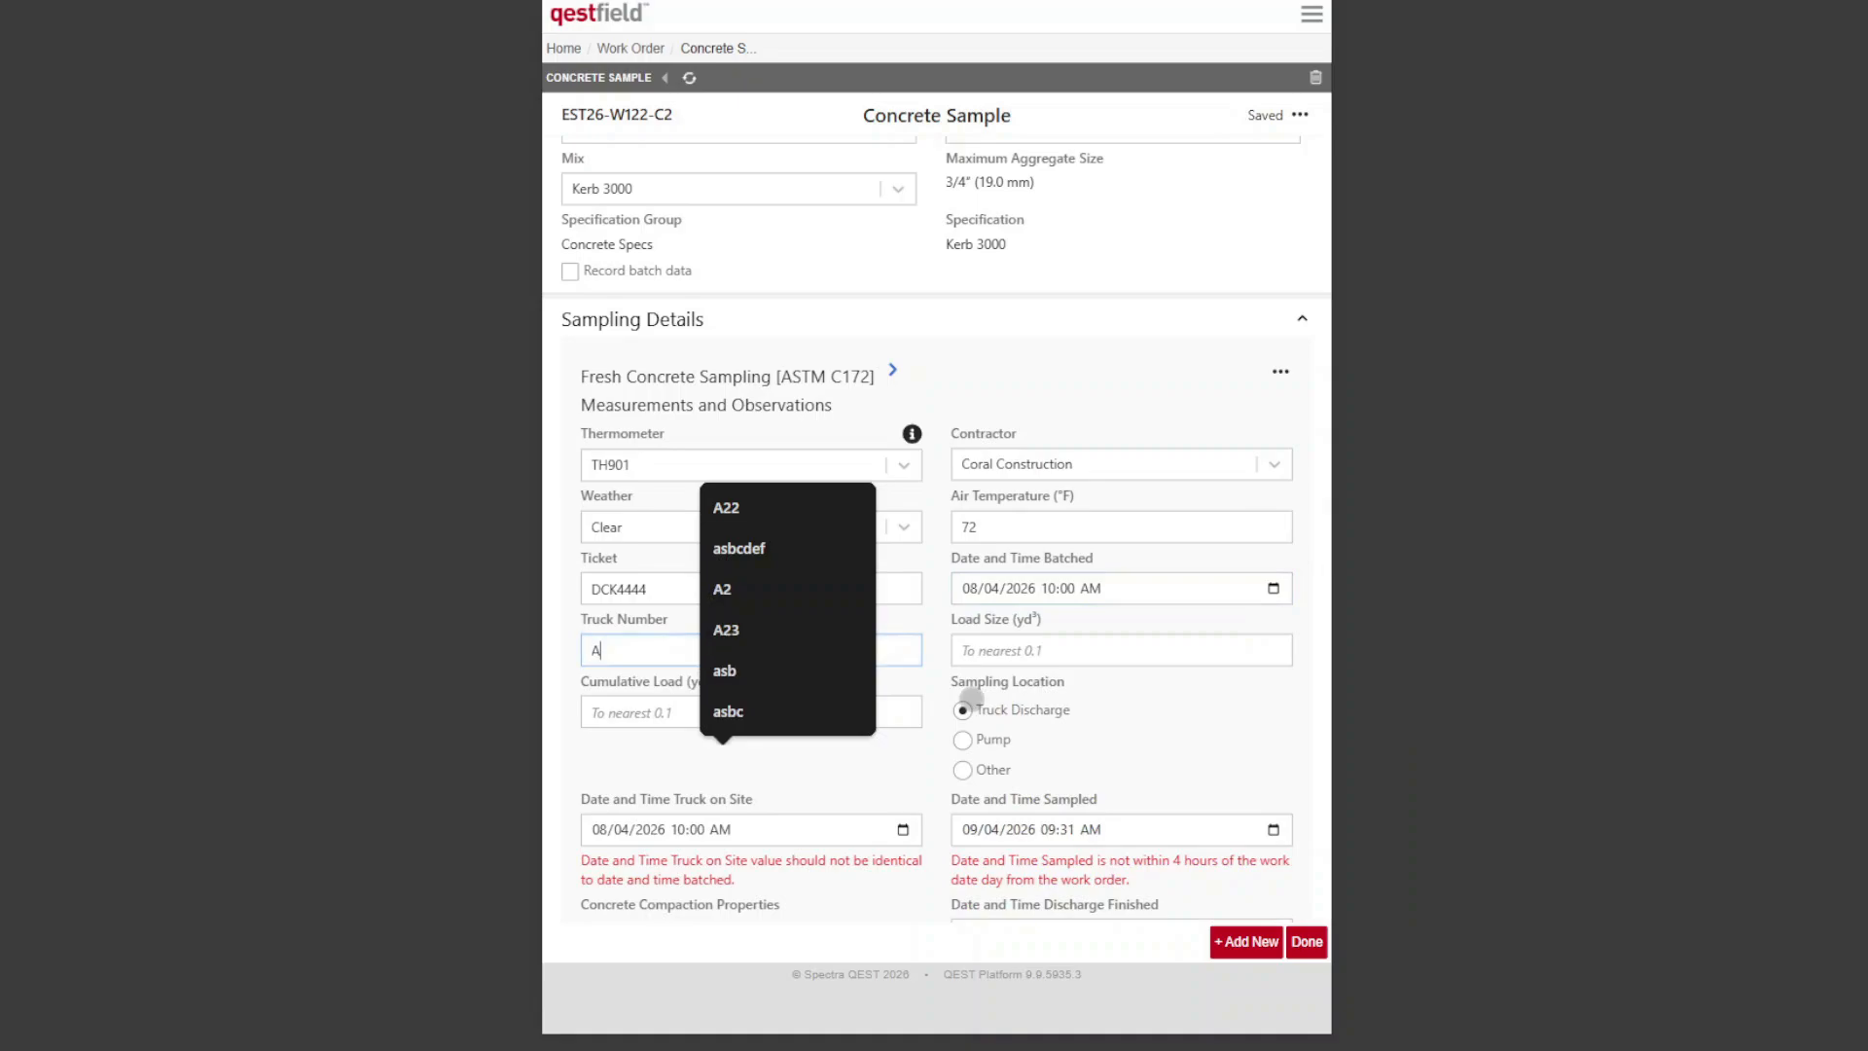
{"action": "type", "text": "441"}
{"action": "left_click", "coordinate": [1100, 651]}
{"action": "type", "text": "6"}
{"action": "left_click", "coordinate": [720, 718]}
{"action": "type", "text": "12"}
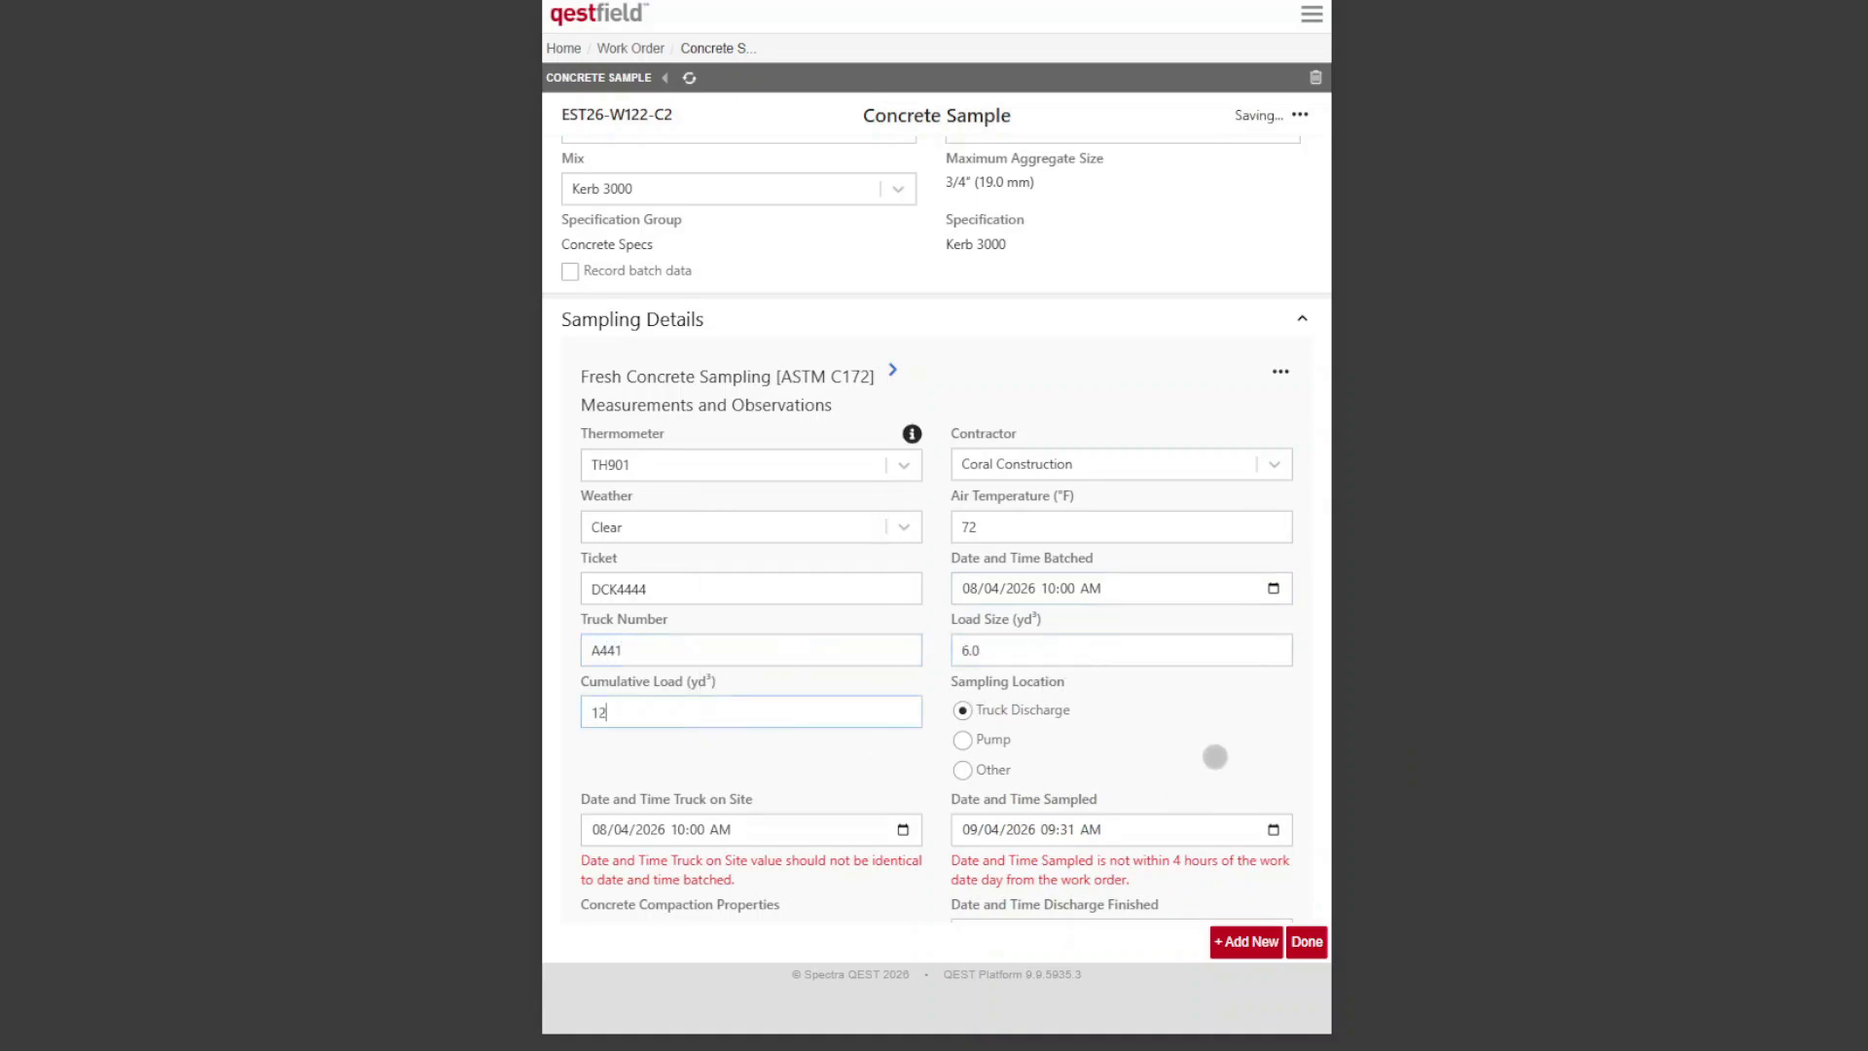
{"action": "left_click", "coordinate": [1198, 696]}
Step: Set the truck on site time to 08/04/2026 10:25 AM and change the sampled date to 08/04/2026
{"action": "scroll", "coordinate": [1197, 681], "scroll_direction": "down", "scroll_amount": 2}
{"action": "scroll", "coordinate": [1197, 679], "scroll_direction": "down", "scroll_amount": 1}
{"action": "left_click", "coordinate": [903, 572]}
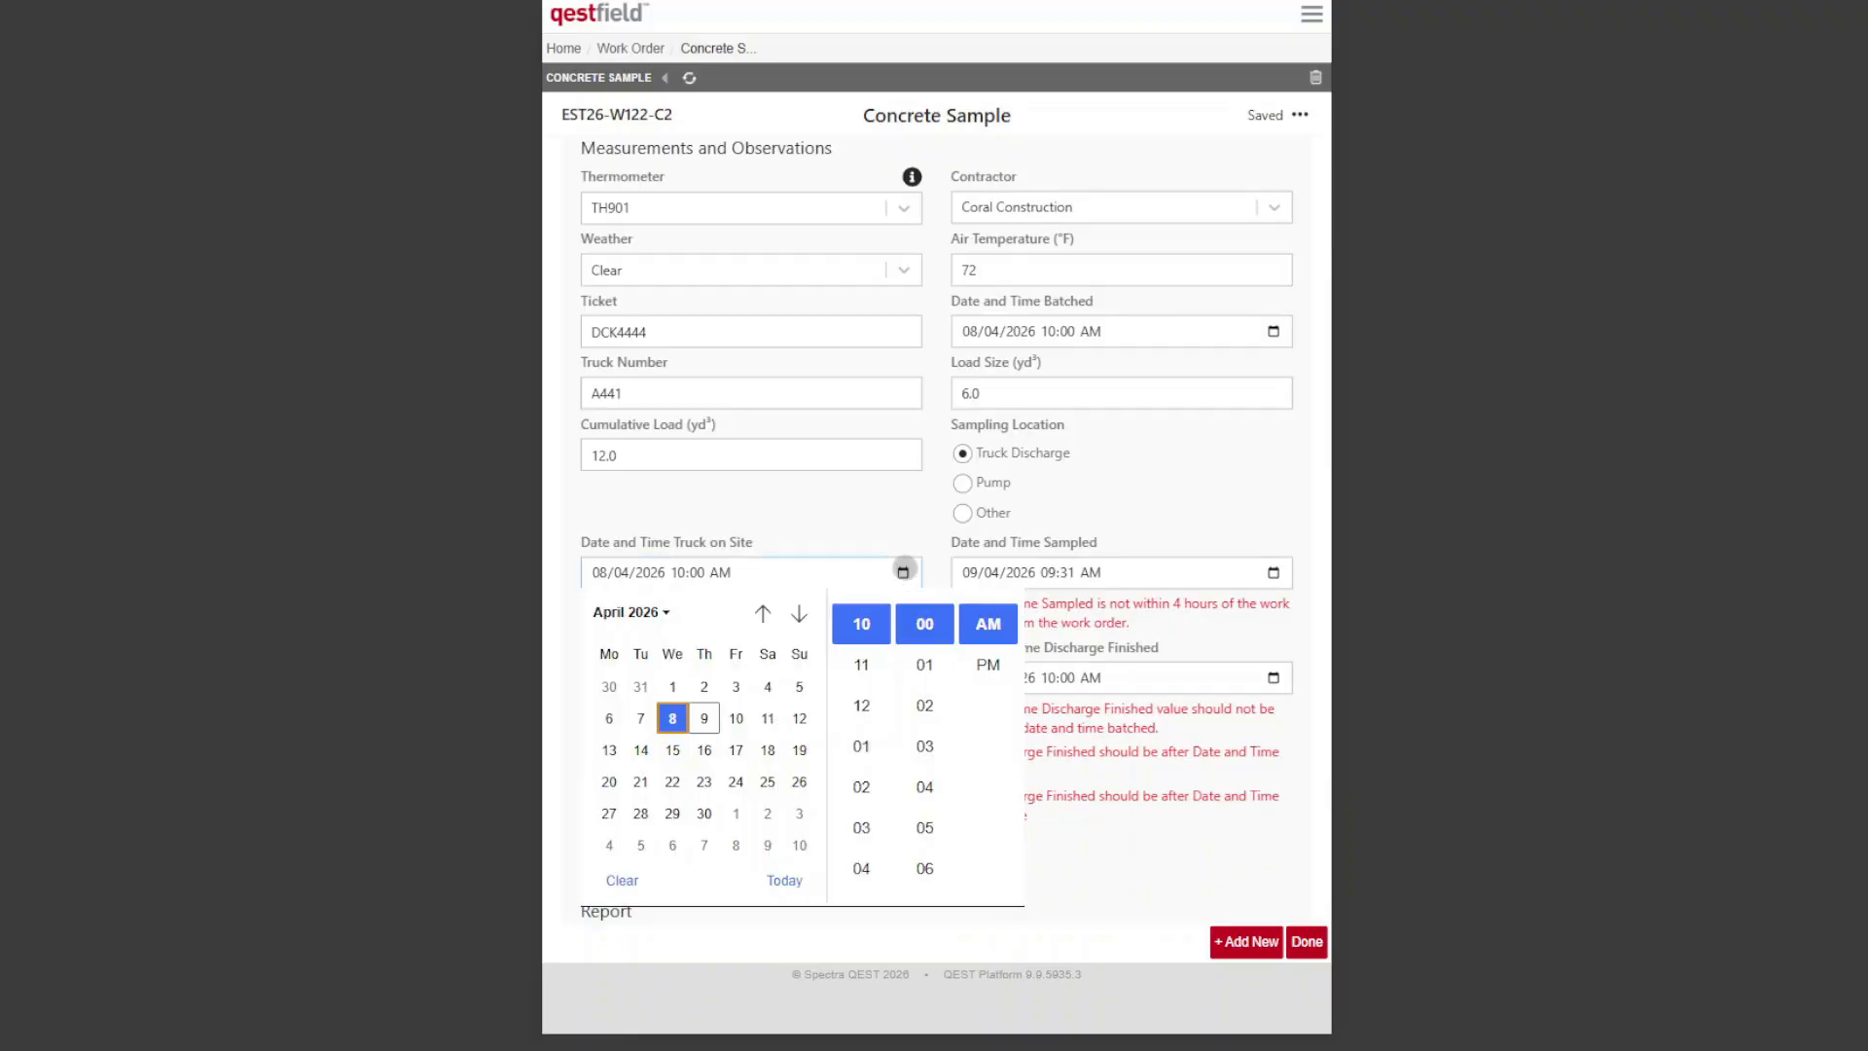
{"action": "scroll", "coordinate": [924, 749], "scroll_direction": "down", "scroll_amount": 8}
{"action": "left_click", "coordinate": [924, 747]}
{"action": "left_click", "coordinate": [1272, 573]}
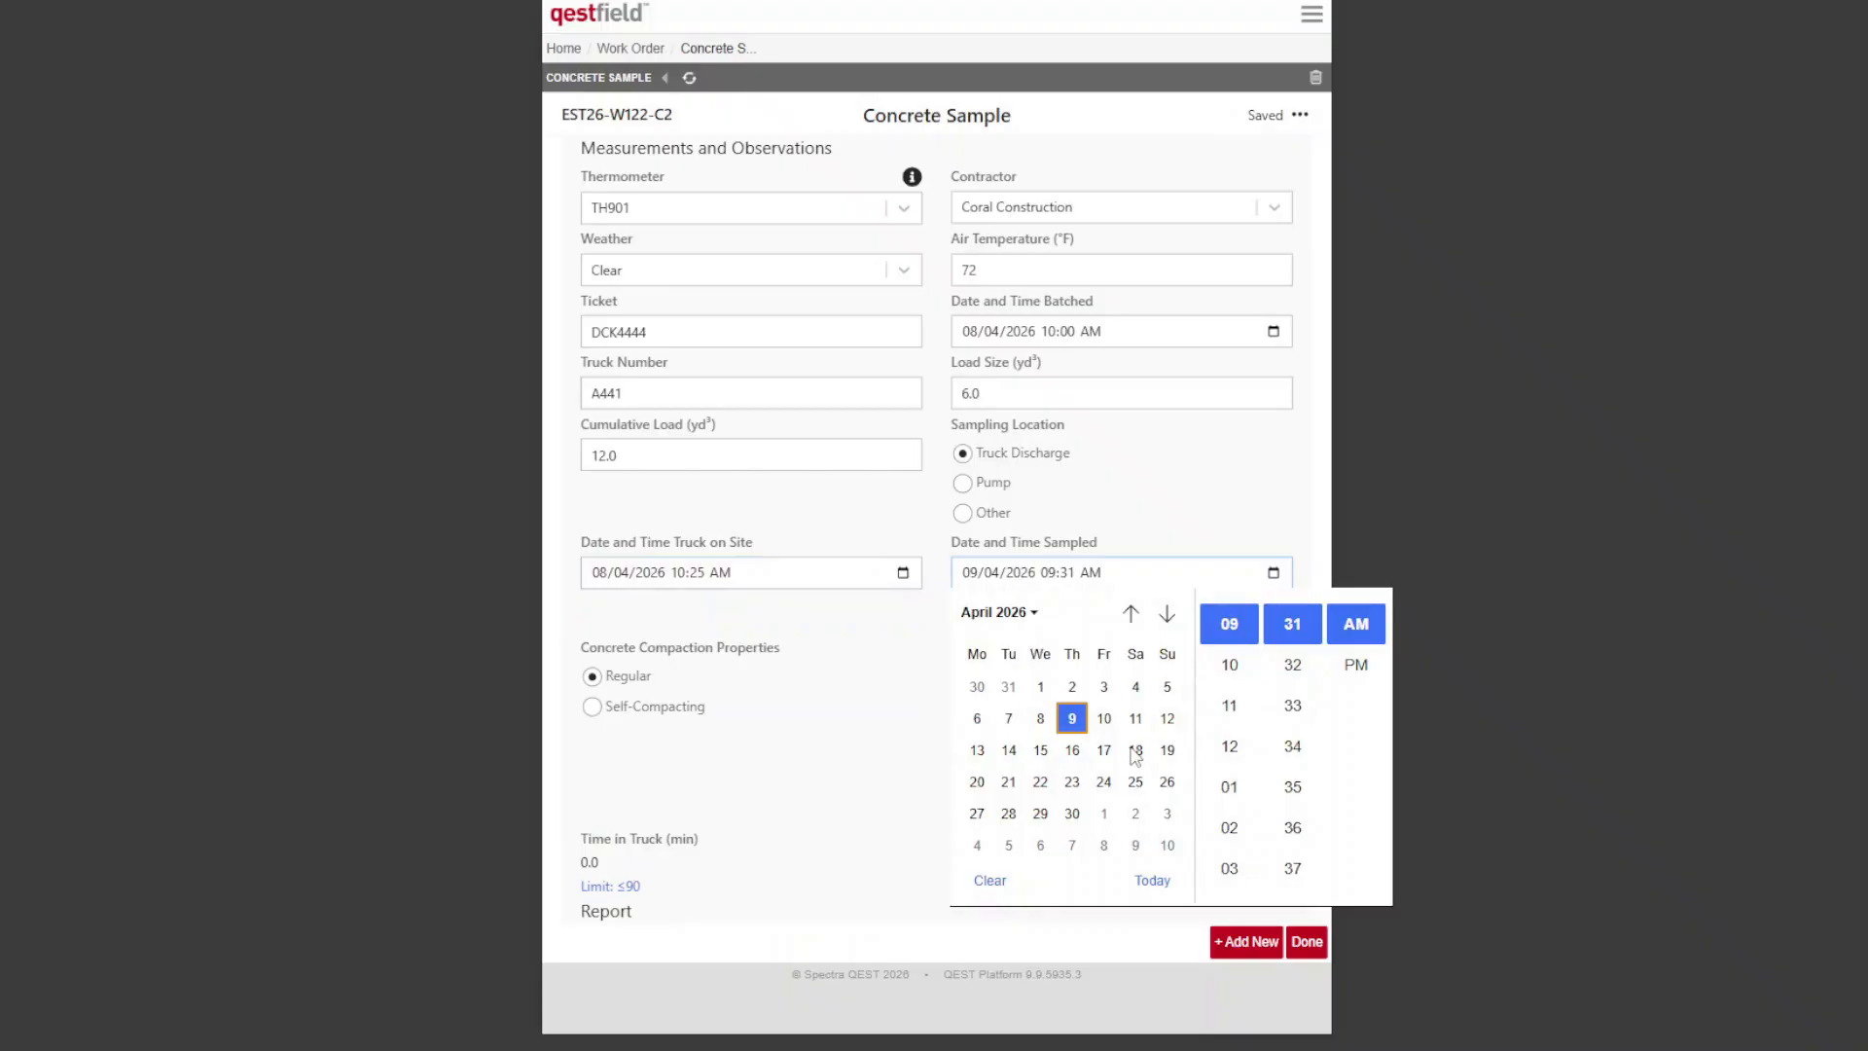
{"action": "left_click", "coordinate": [1040, 718]}
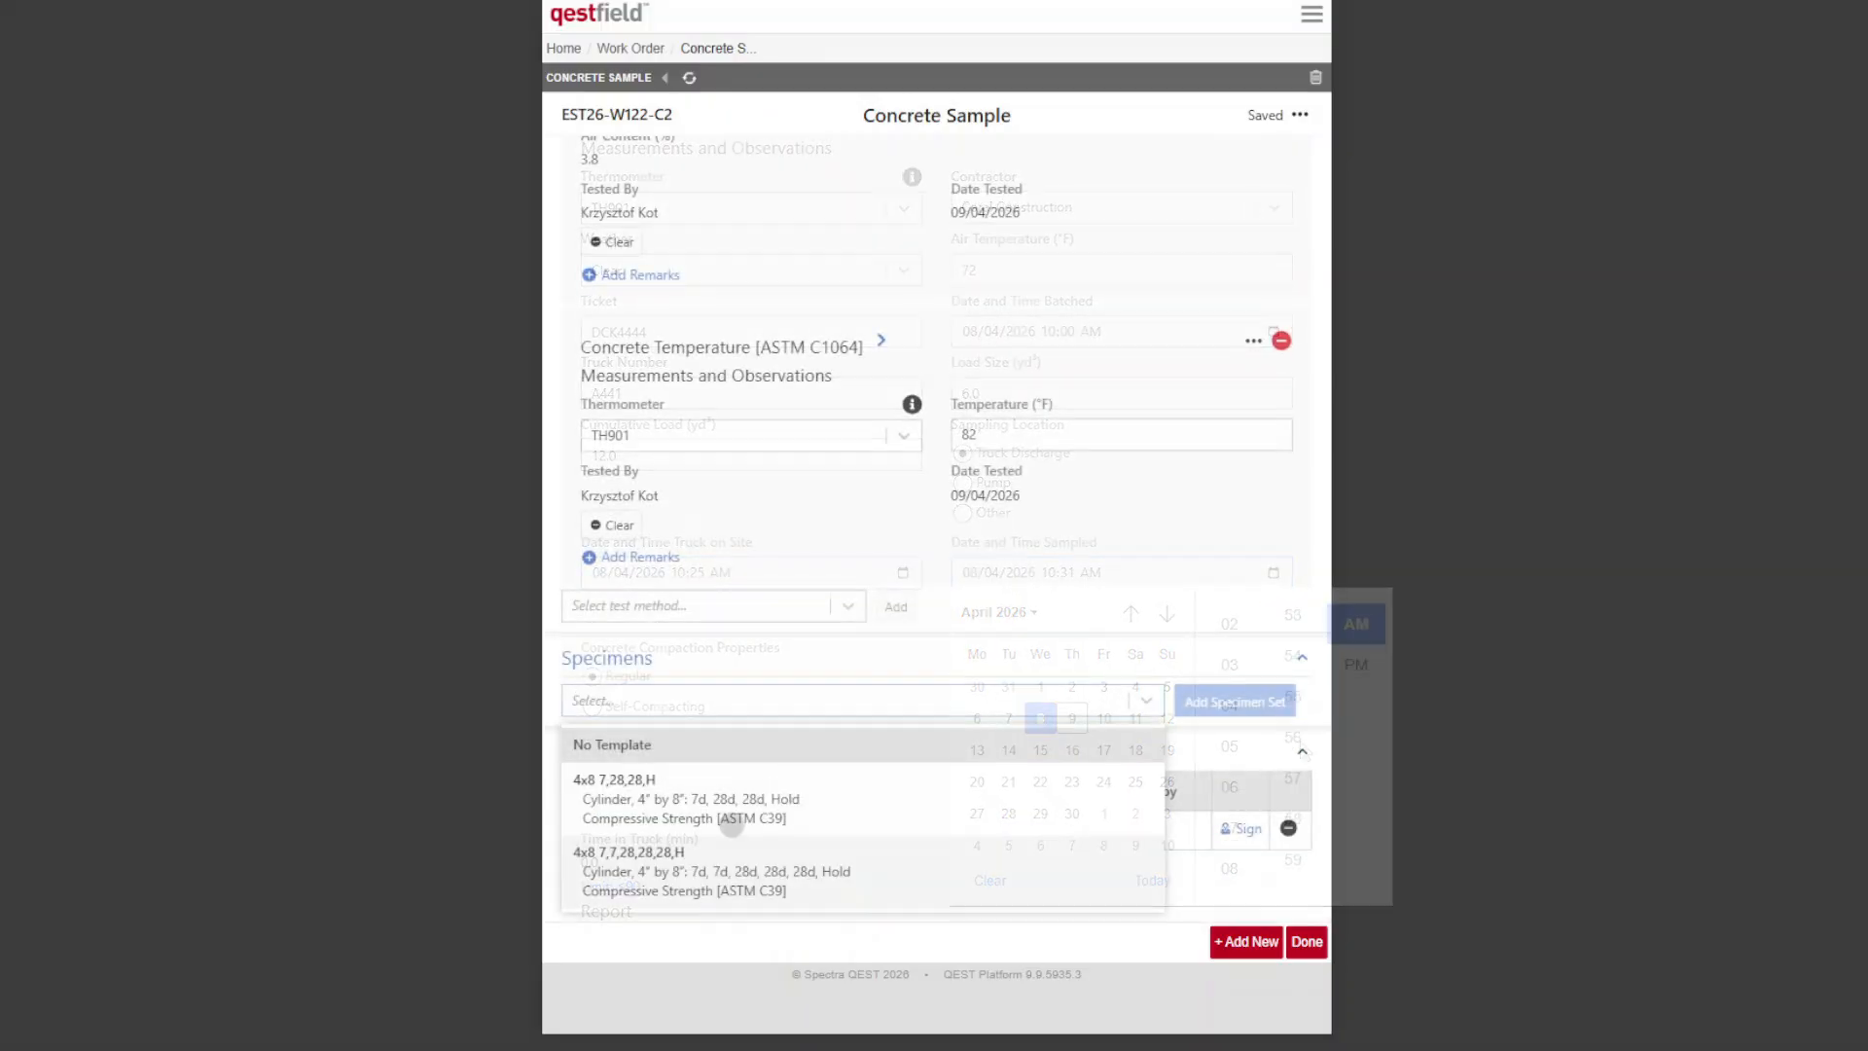
Step: Add a 4" by 8" cylinder specimen set to the second sample and set its specimens made time to 08/04/2026 10:43 AM
{"action": "left_click", "coordinate": [709, 872]}
{"action": "left_click", "coordinate": [1235, 699]}
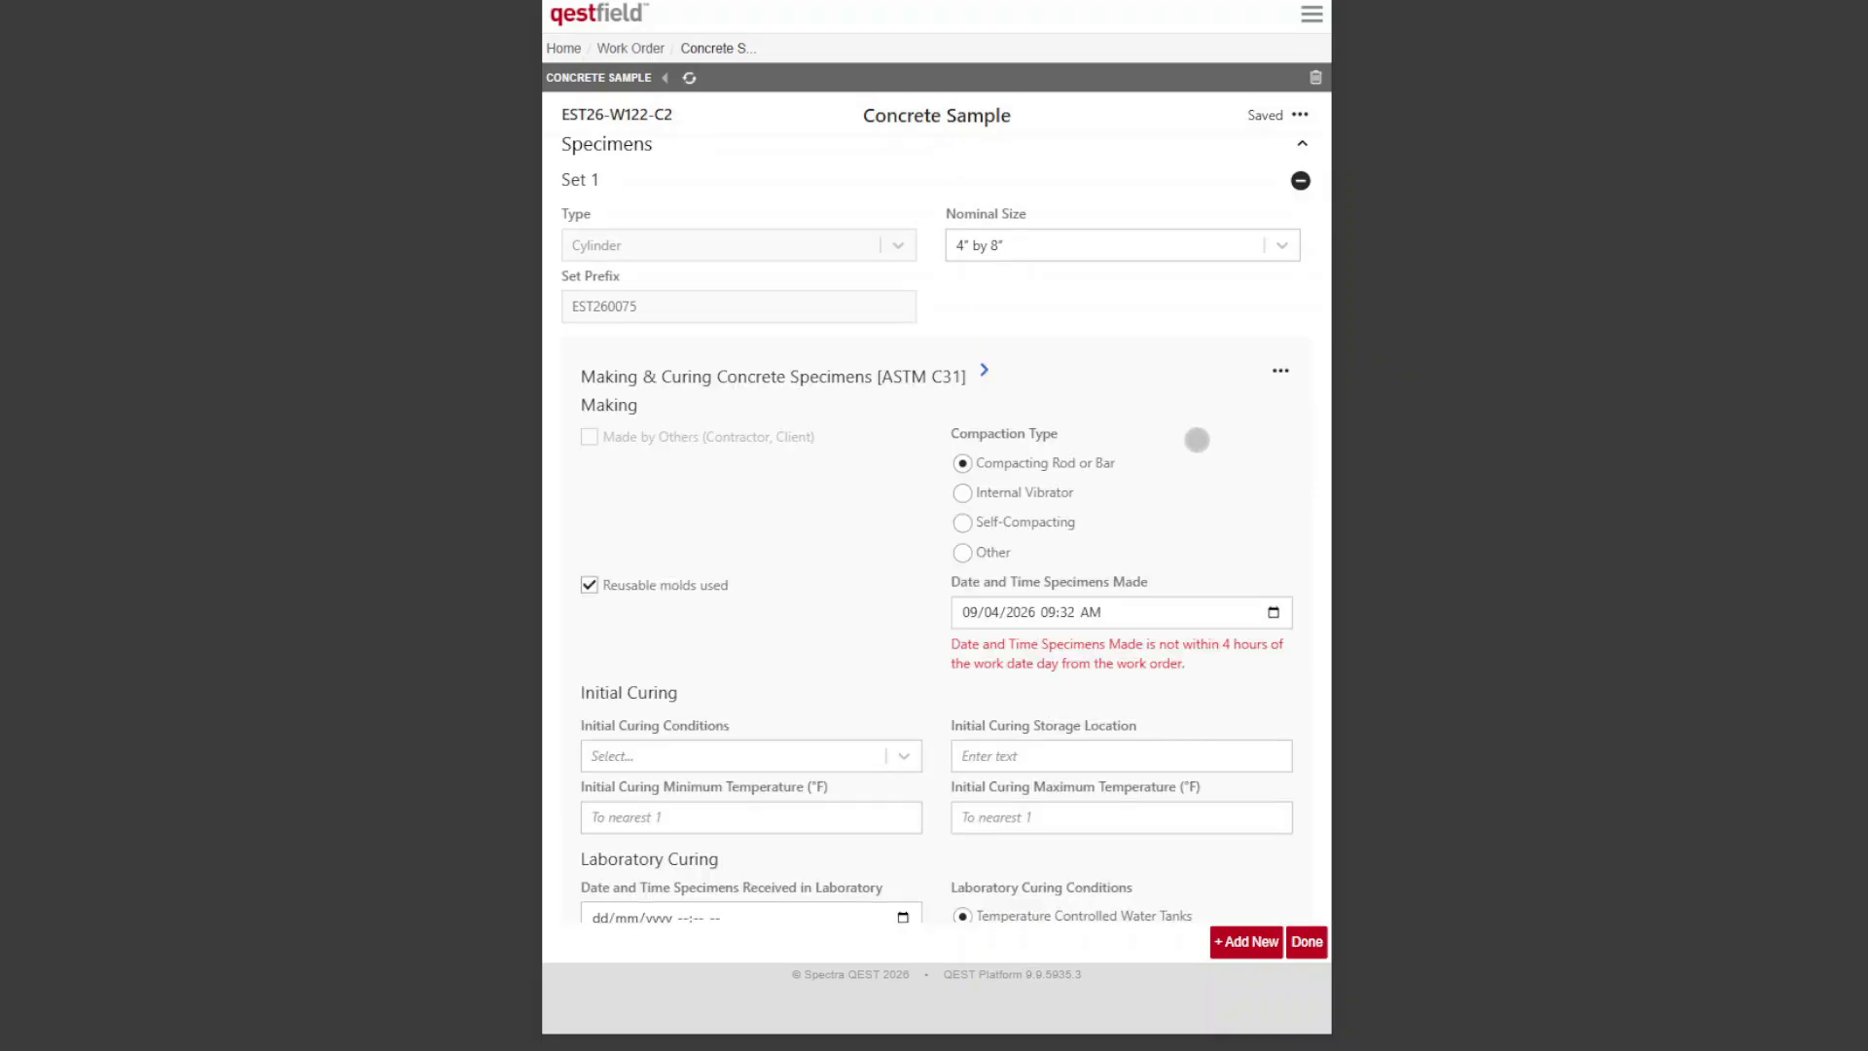
{"action": "left_click", "coordinate": [1274, 614]}
{"action": "left_click", "coordinate": [1041, 764]}
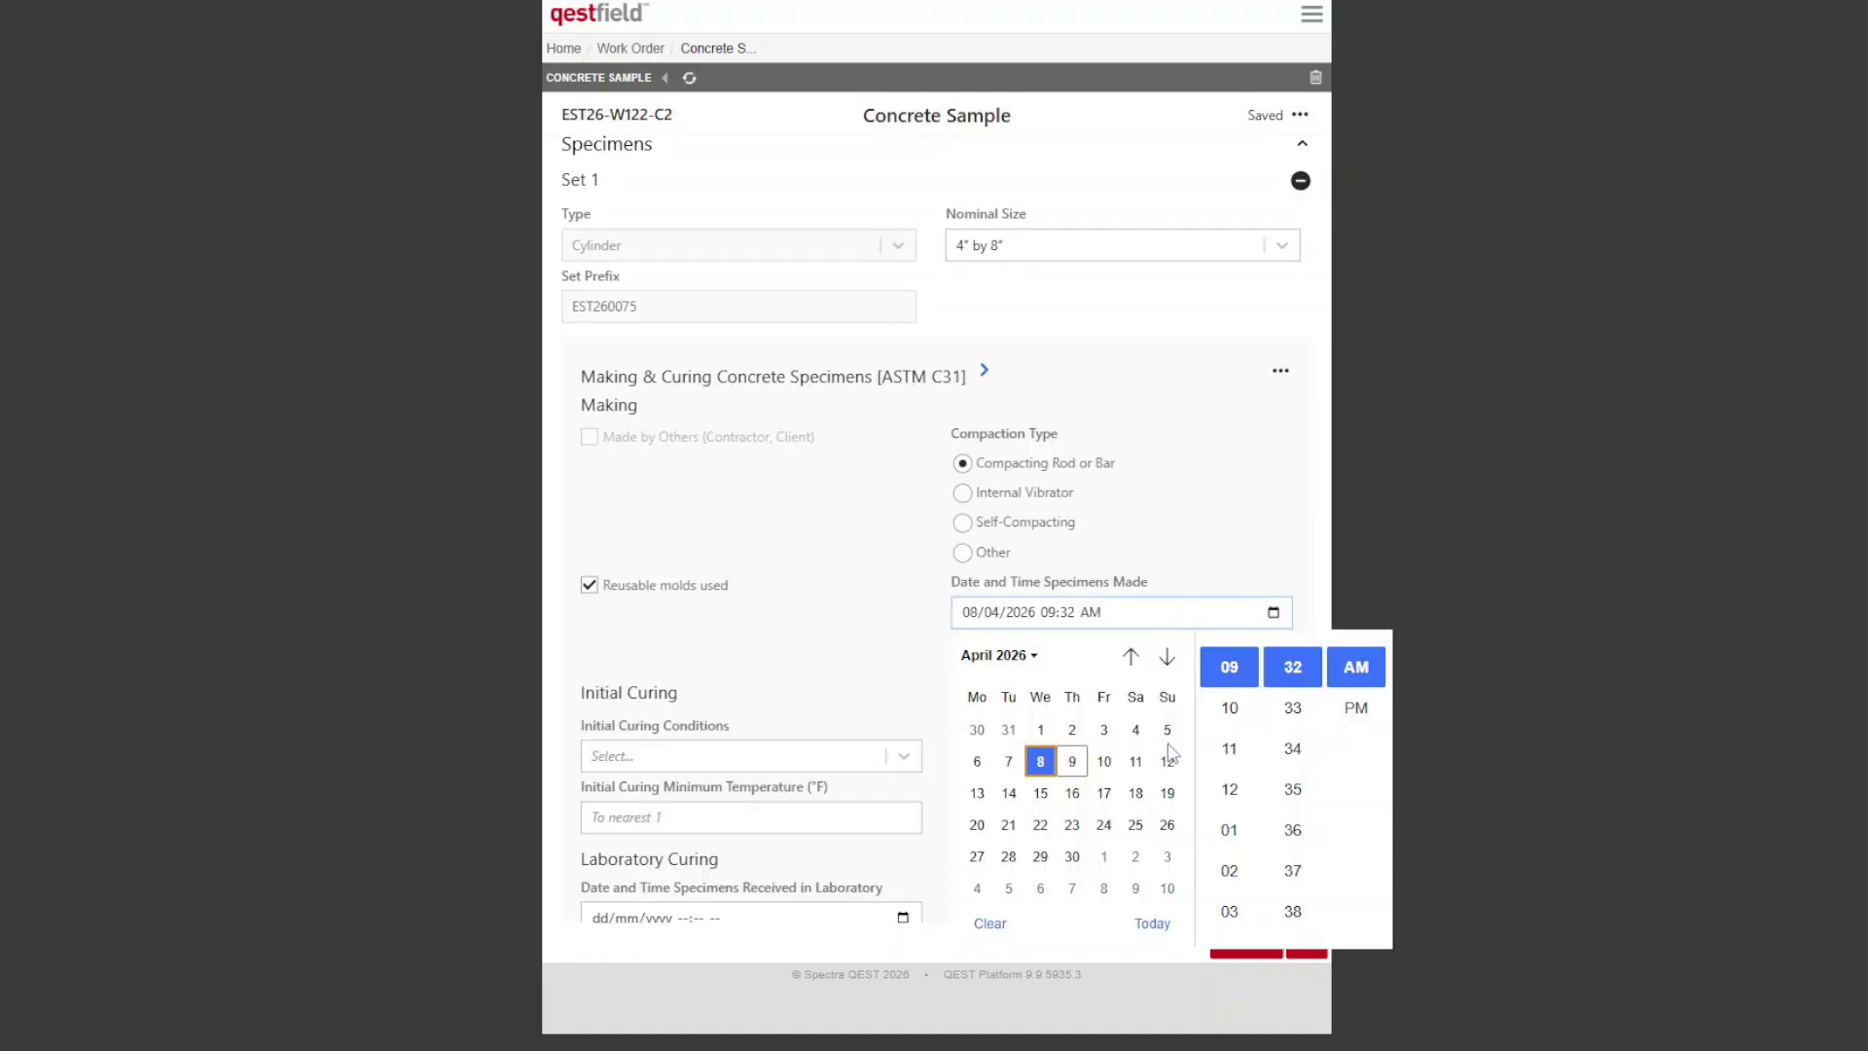
{"action": "left_click", "coordinate": [1230, 708]}
{"action": "scroll", "coordinate": [1311, 822], "scroll_direction": "down", "scroll_amount": 3}
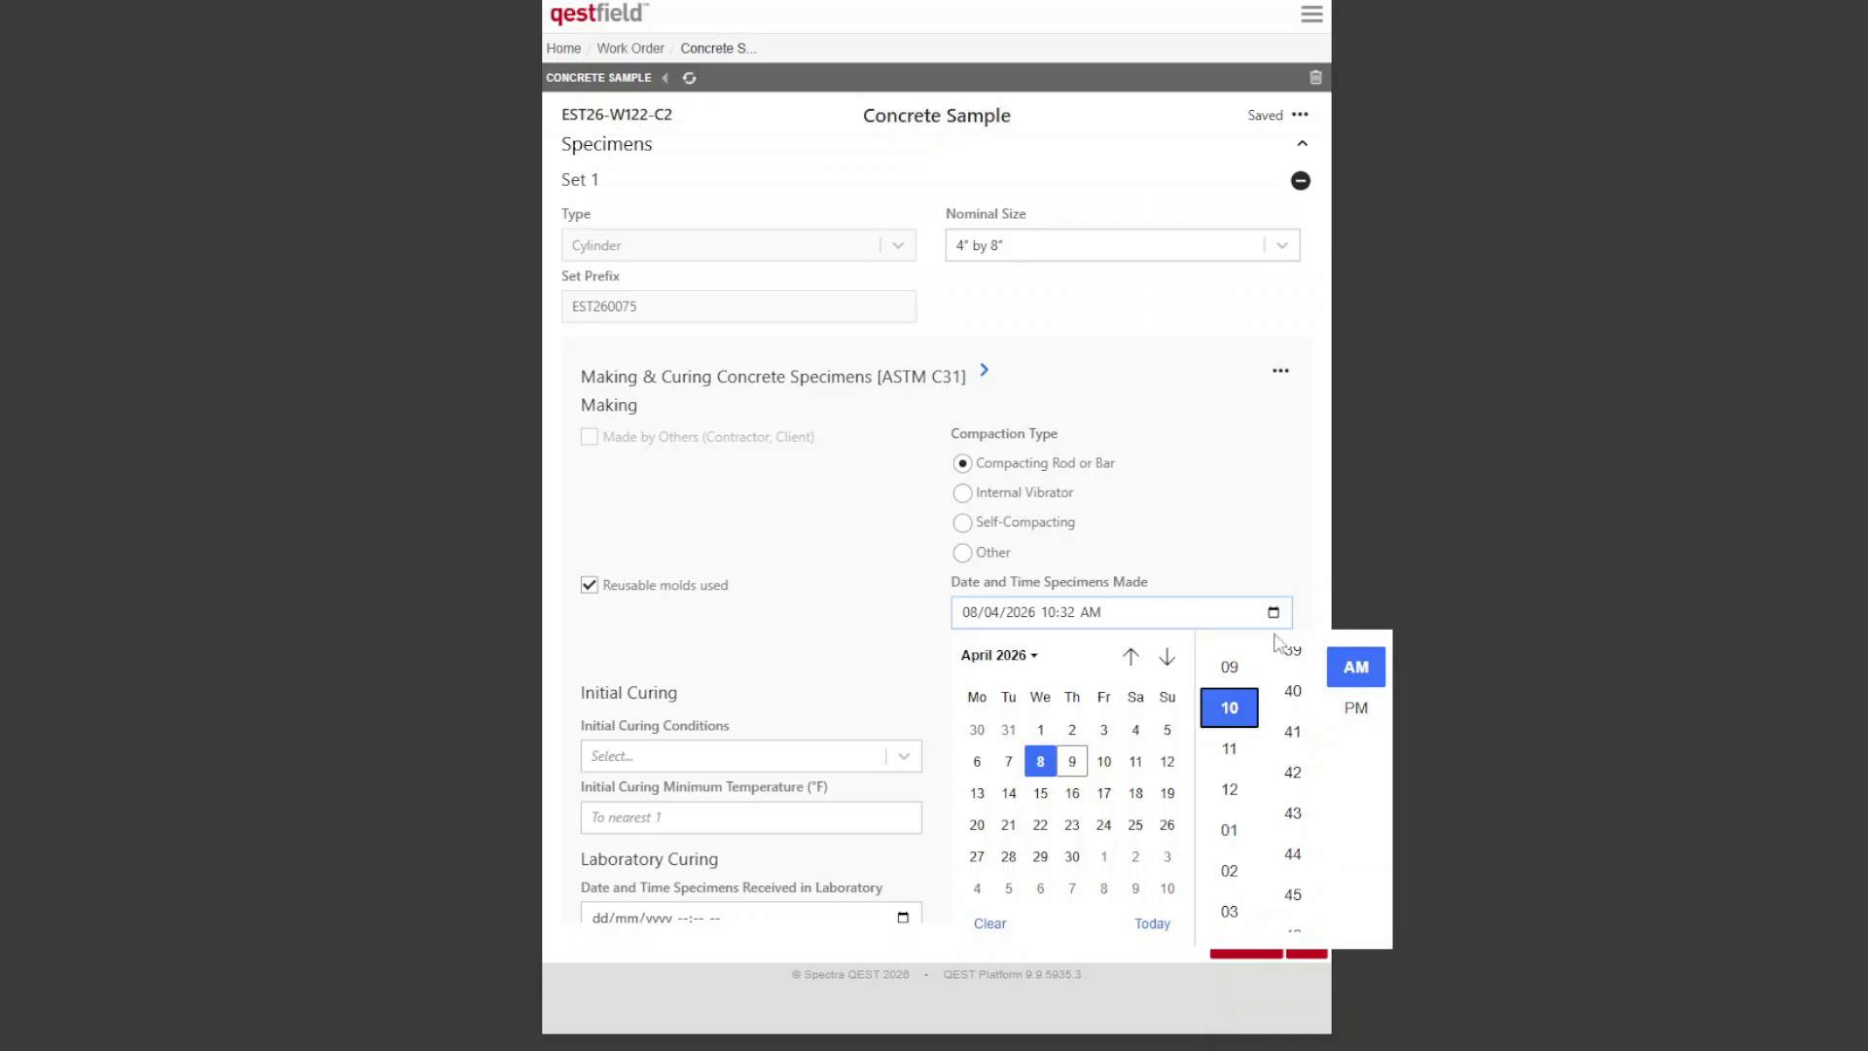
{"action": "left_click", "coordinate": [1293, 814]}
Step: Give the second sample's specimens the initial curing conditions Temperature Controlled Container and the storage location "Blue cooler by job trailer"
{"action": "left_click", "coordinate": [885, 763]}
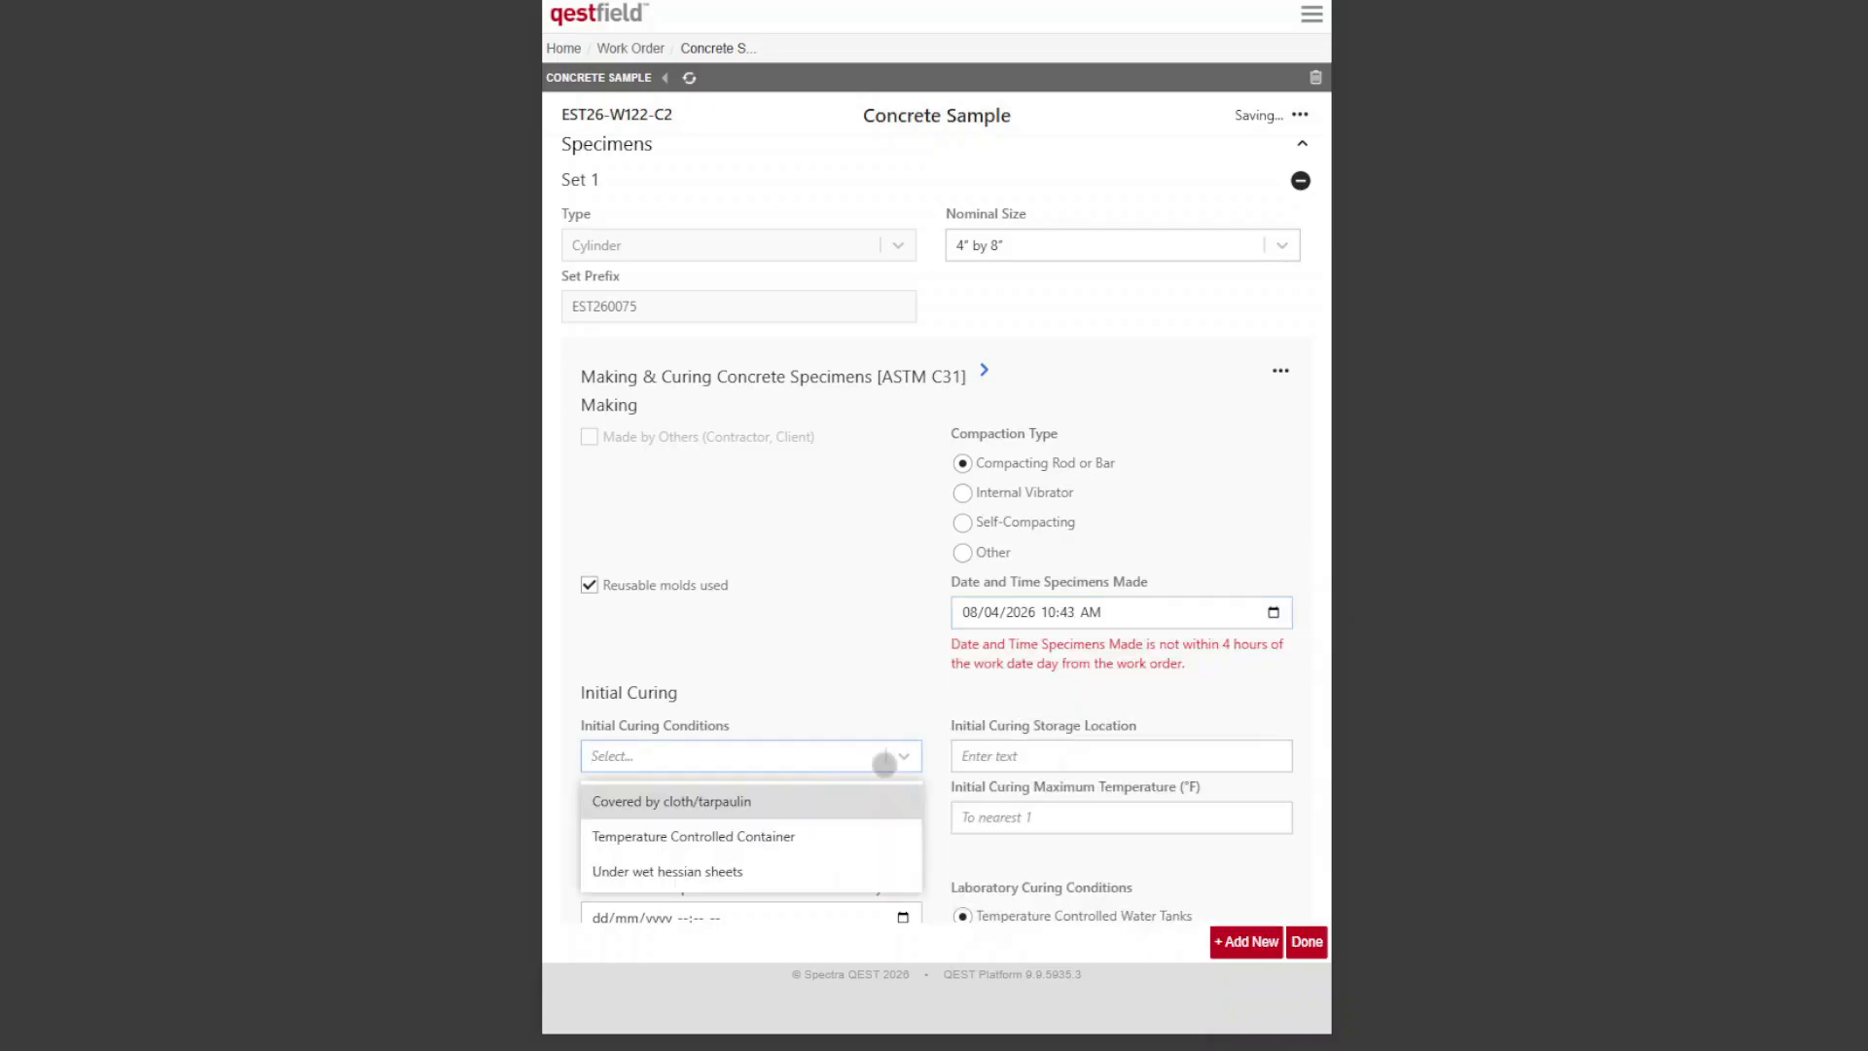
{"action": "left_click", "coordinate": [803, 839]}
{"action": "left_click", "coordinate": [1026, 753]}
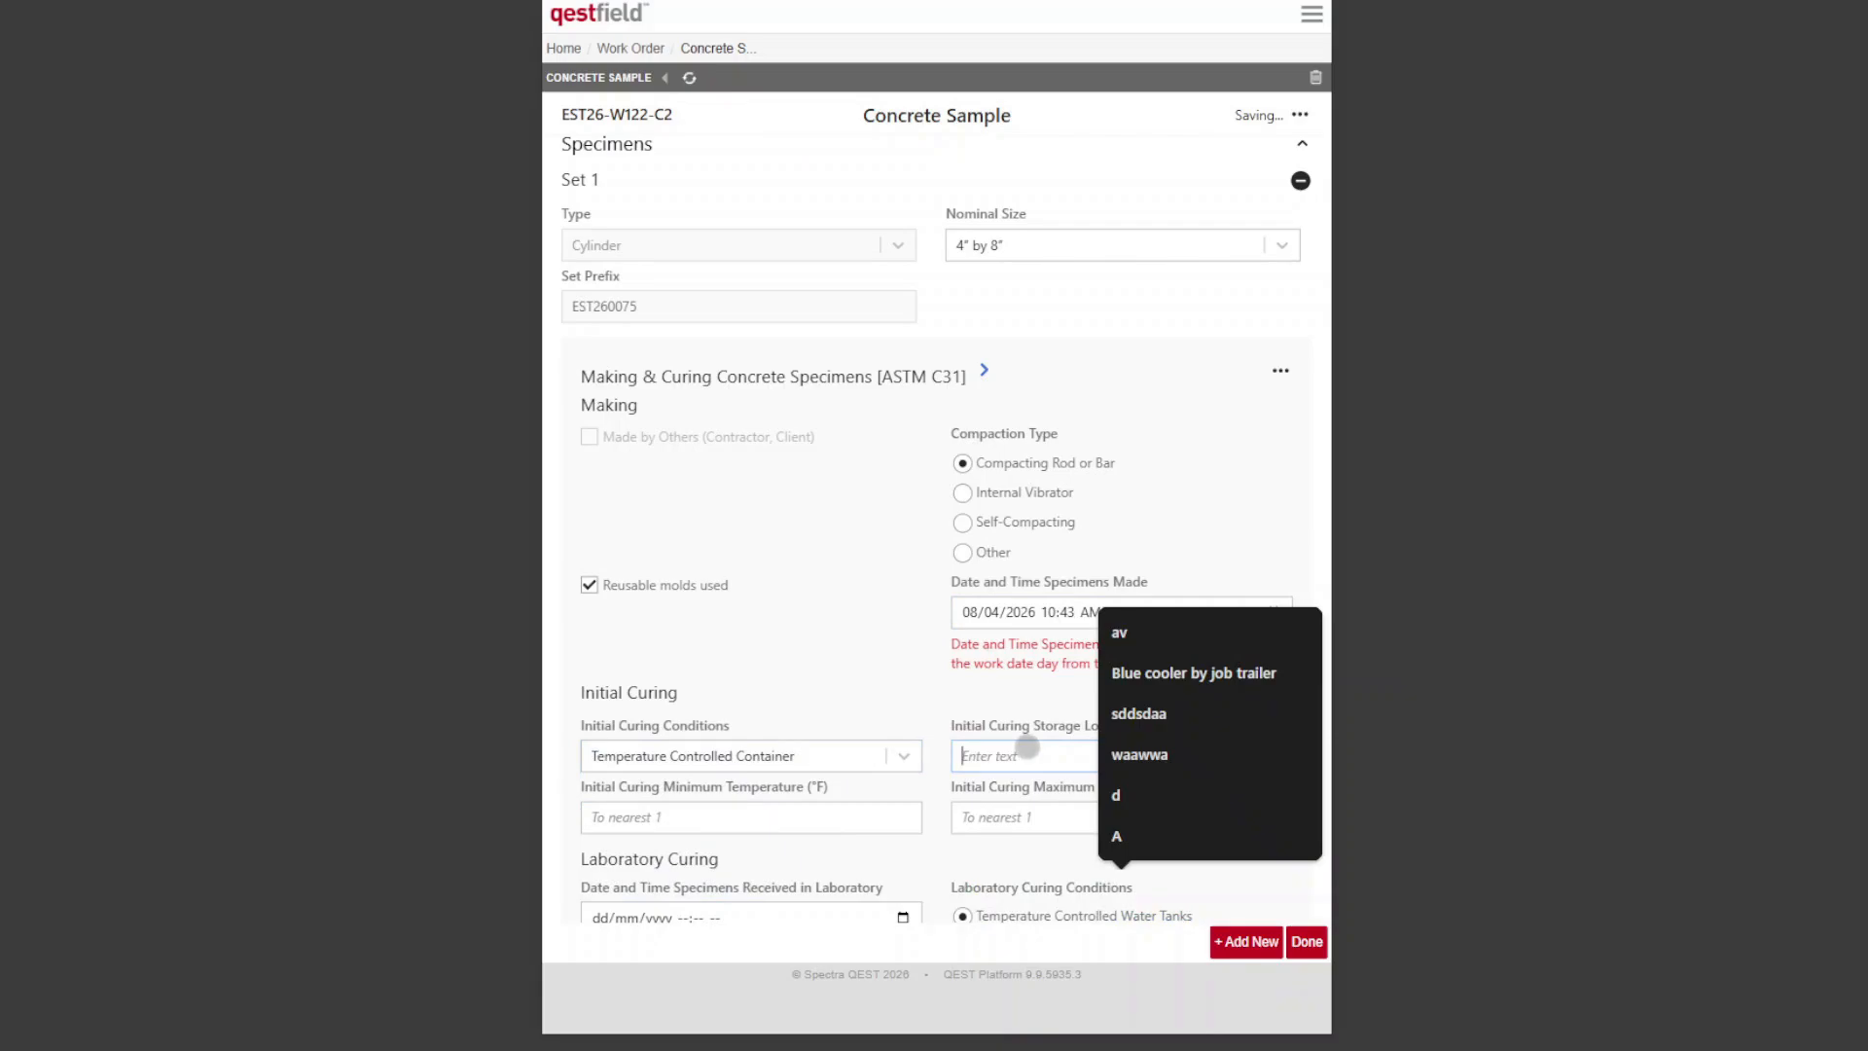
{"action": "type", "text": "Blue cooler by job trailer"}
{"action": "left_click", "coordinate": [1148, 900]}
Step: Set the target age of the second sample's fifth specimen to 56 days and finish the sample, returning to the work order
{"action": "scroll", "coordinate": [1236, 452], "scroll_direction": "down", "scroll_amount": 8}
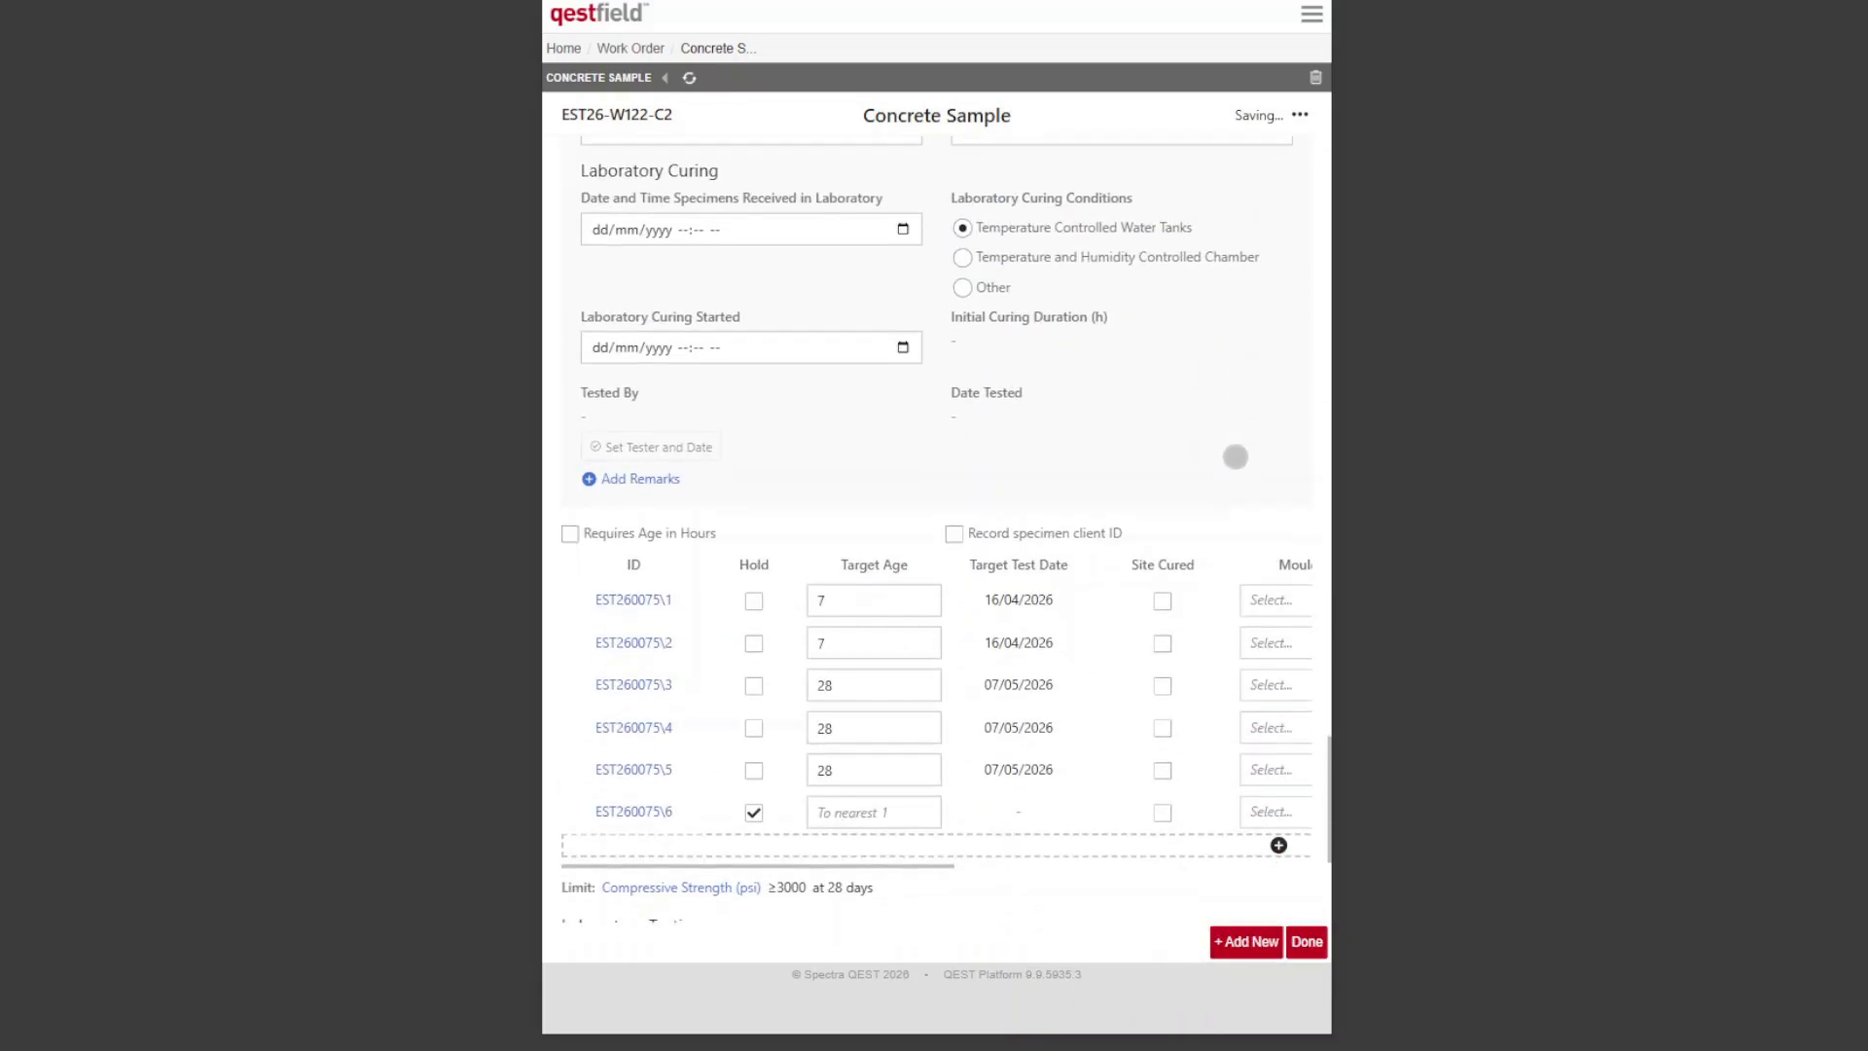
{"action": "left_click", "coordinate": [899, 661]}
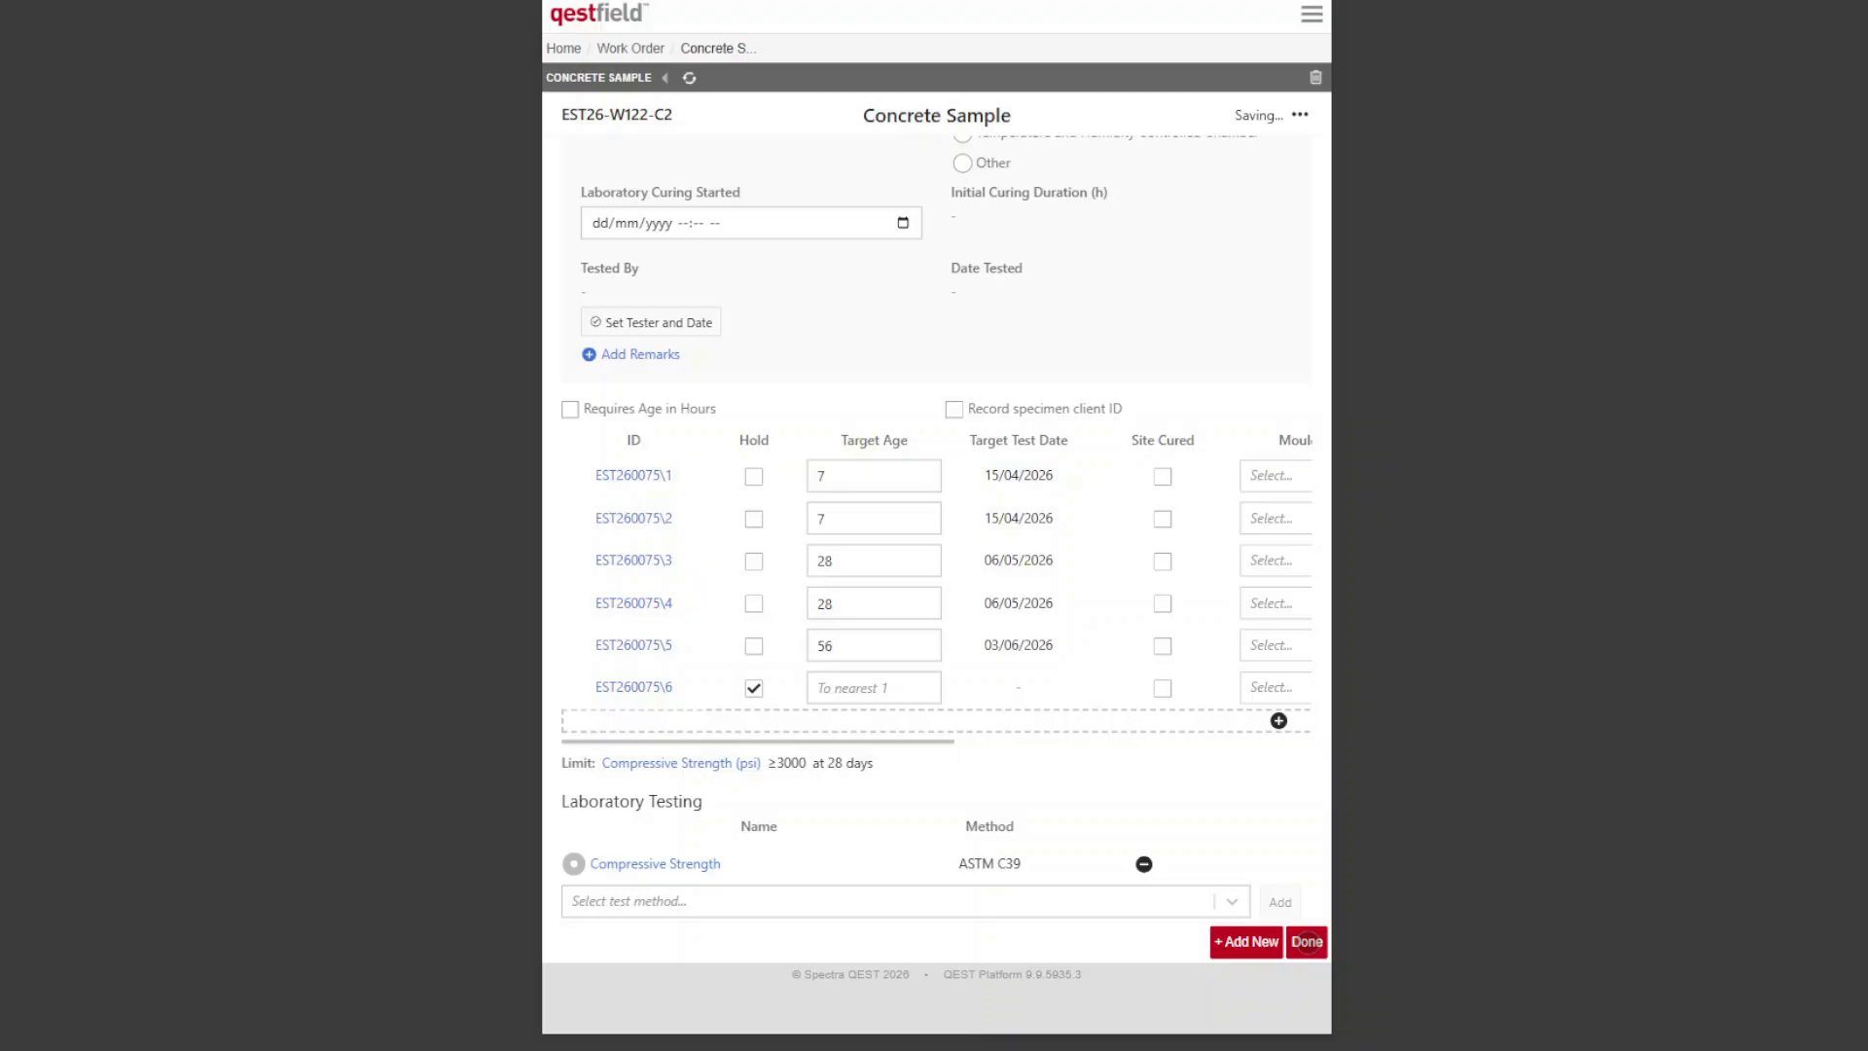
{"action": "left_click", "coordinate": [1307, 941]}
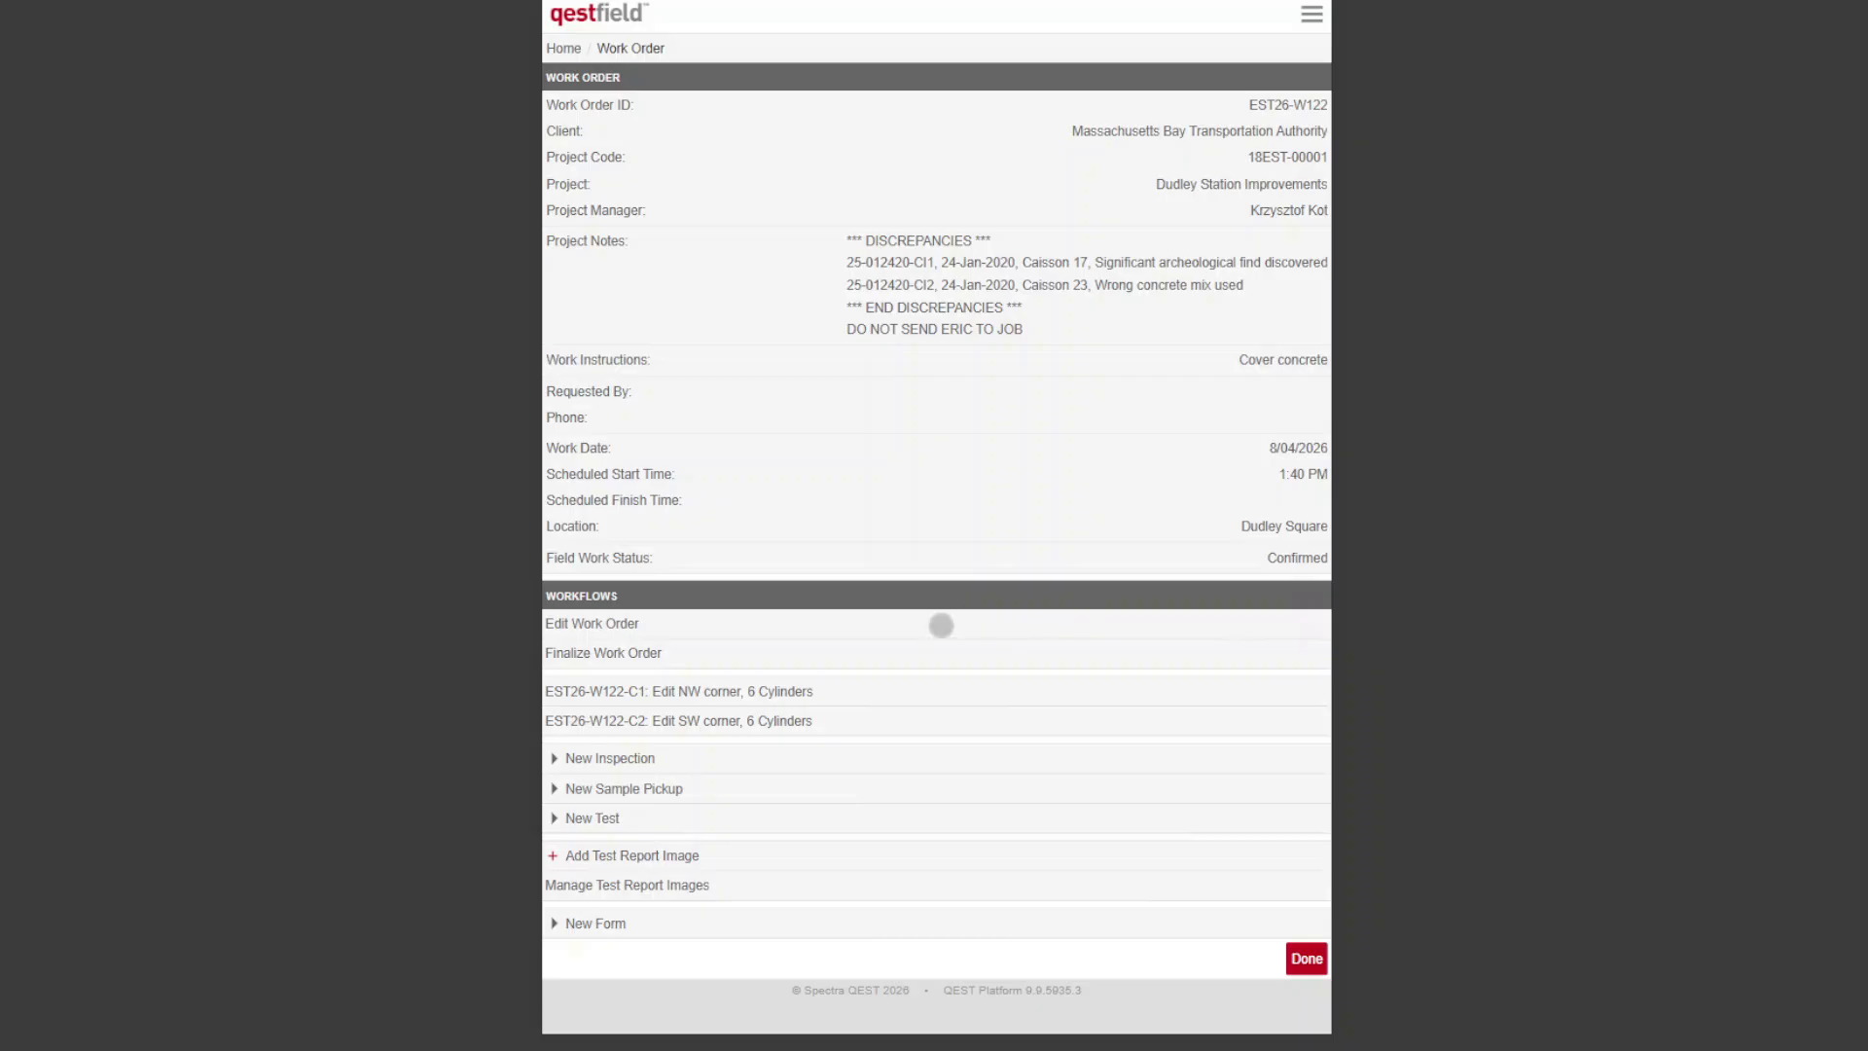
Step: Finalize the work order, marking its field work status as Complete
{"action": "left_click", "coordinate": [855, 653]}
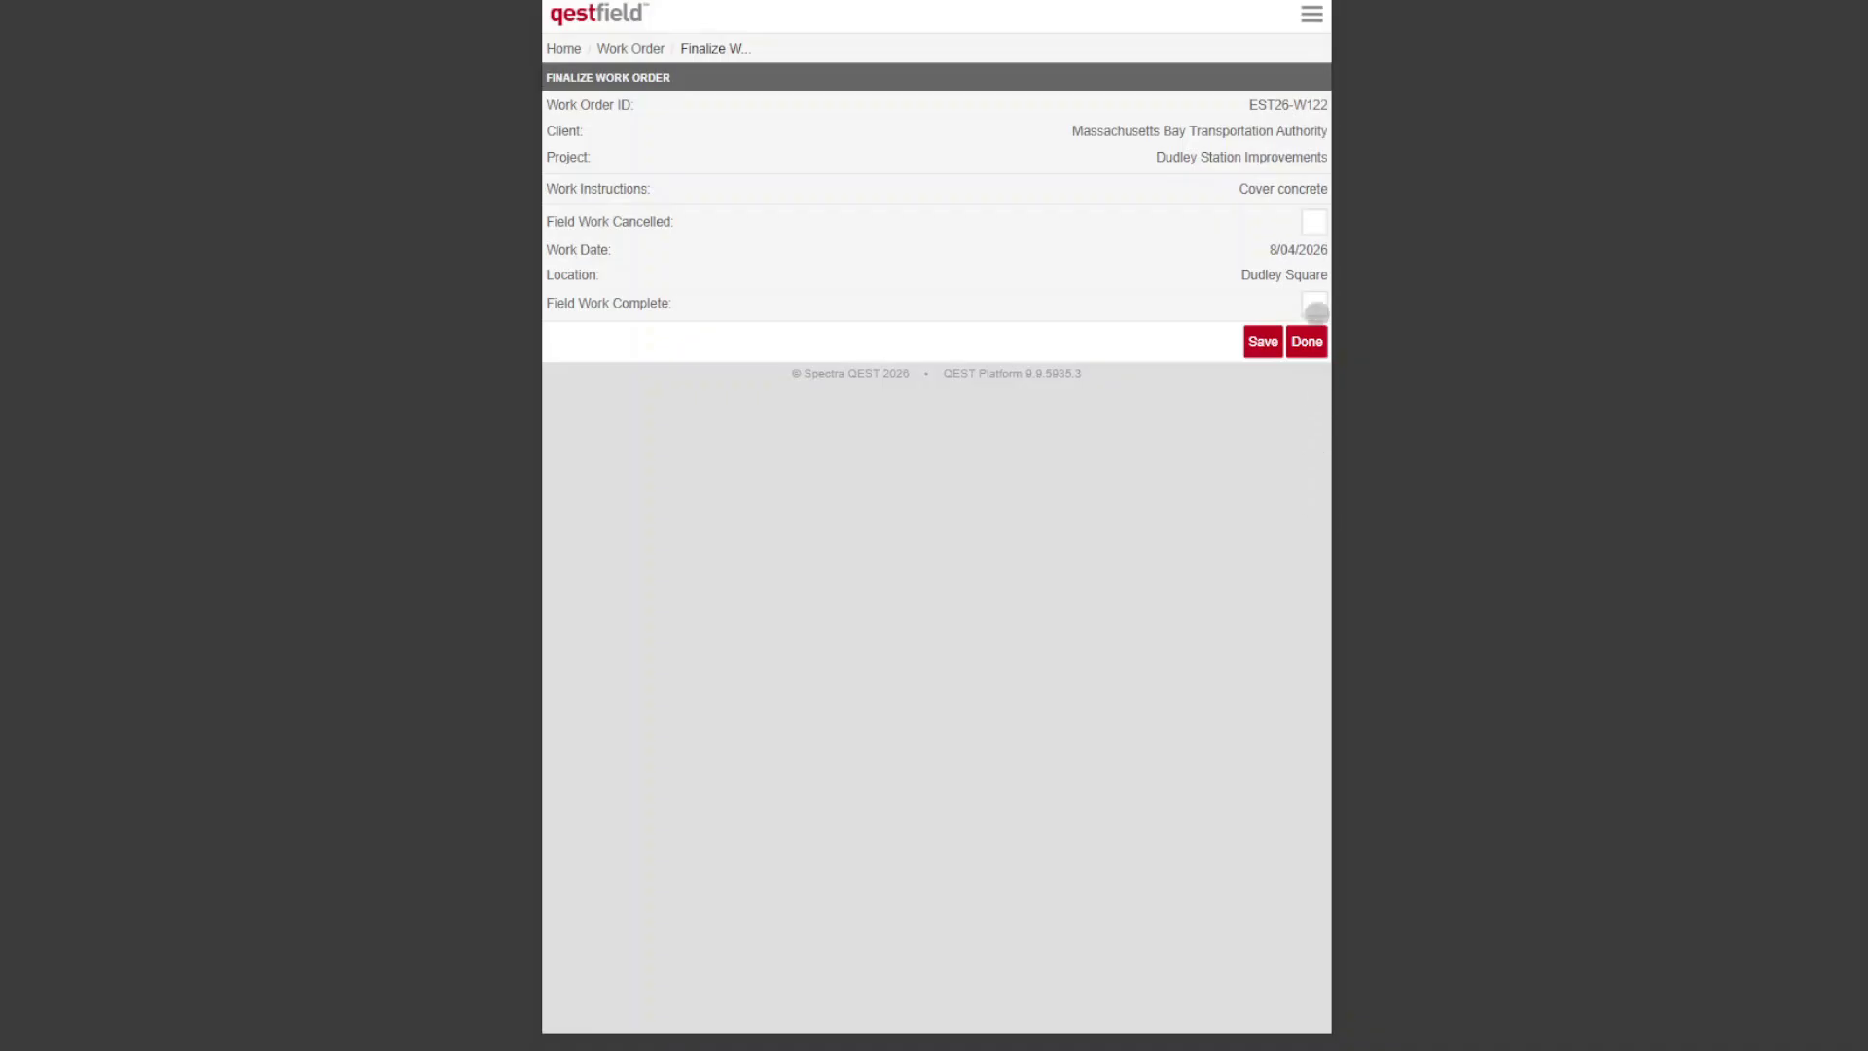
{"action": "left_click", "coordinate": [1314, 305]}
{"action": "left_click", "coordinate": [1306, 341]}
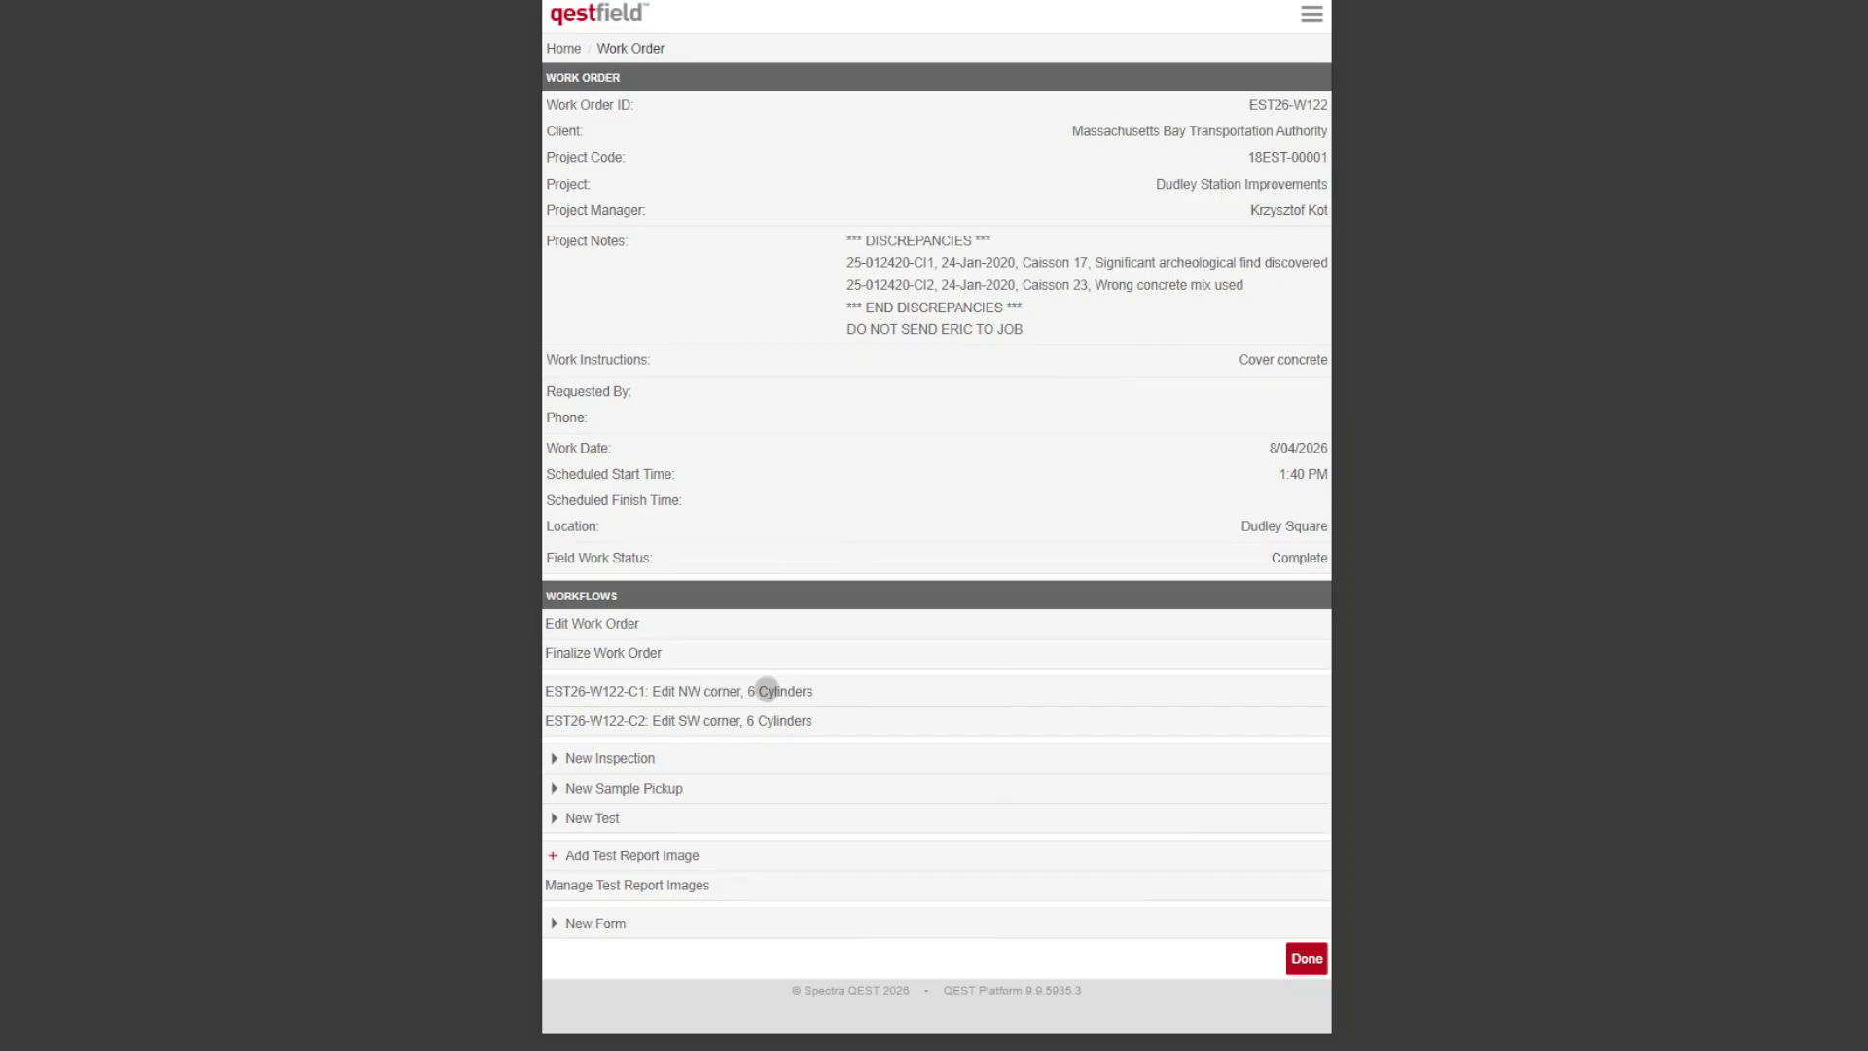
Step: Open the Concrete Test Report from the NW corner sample and review the field test results listed for both samples
{"action": "left_click", "coordinate": [765, 691]}
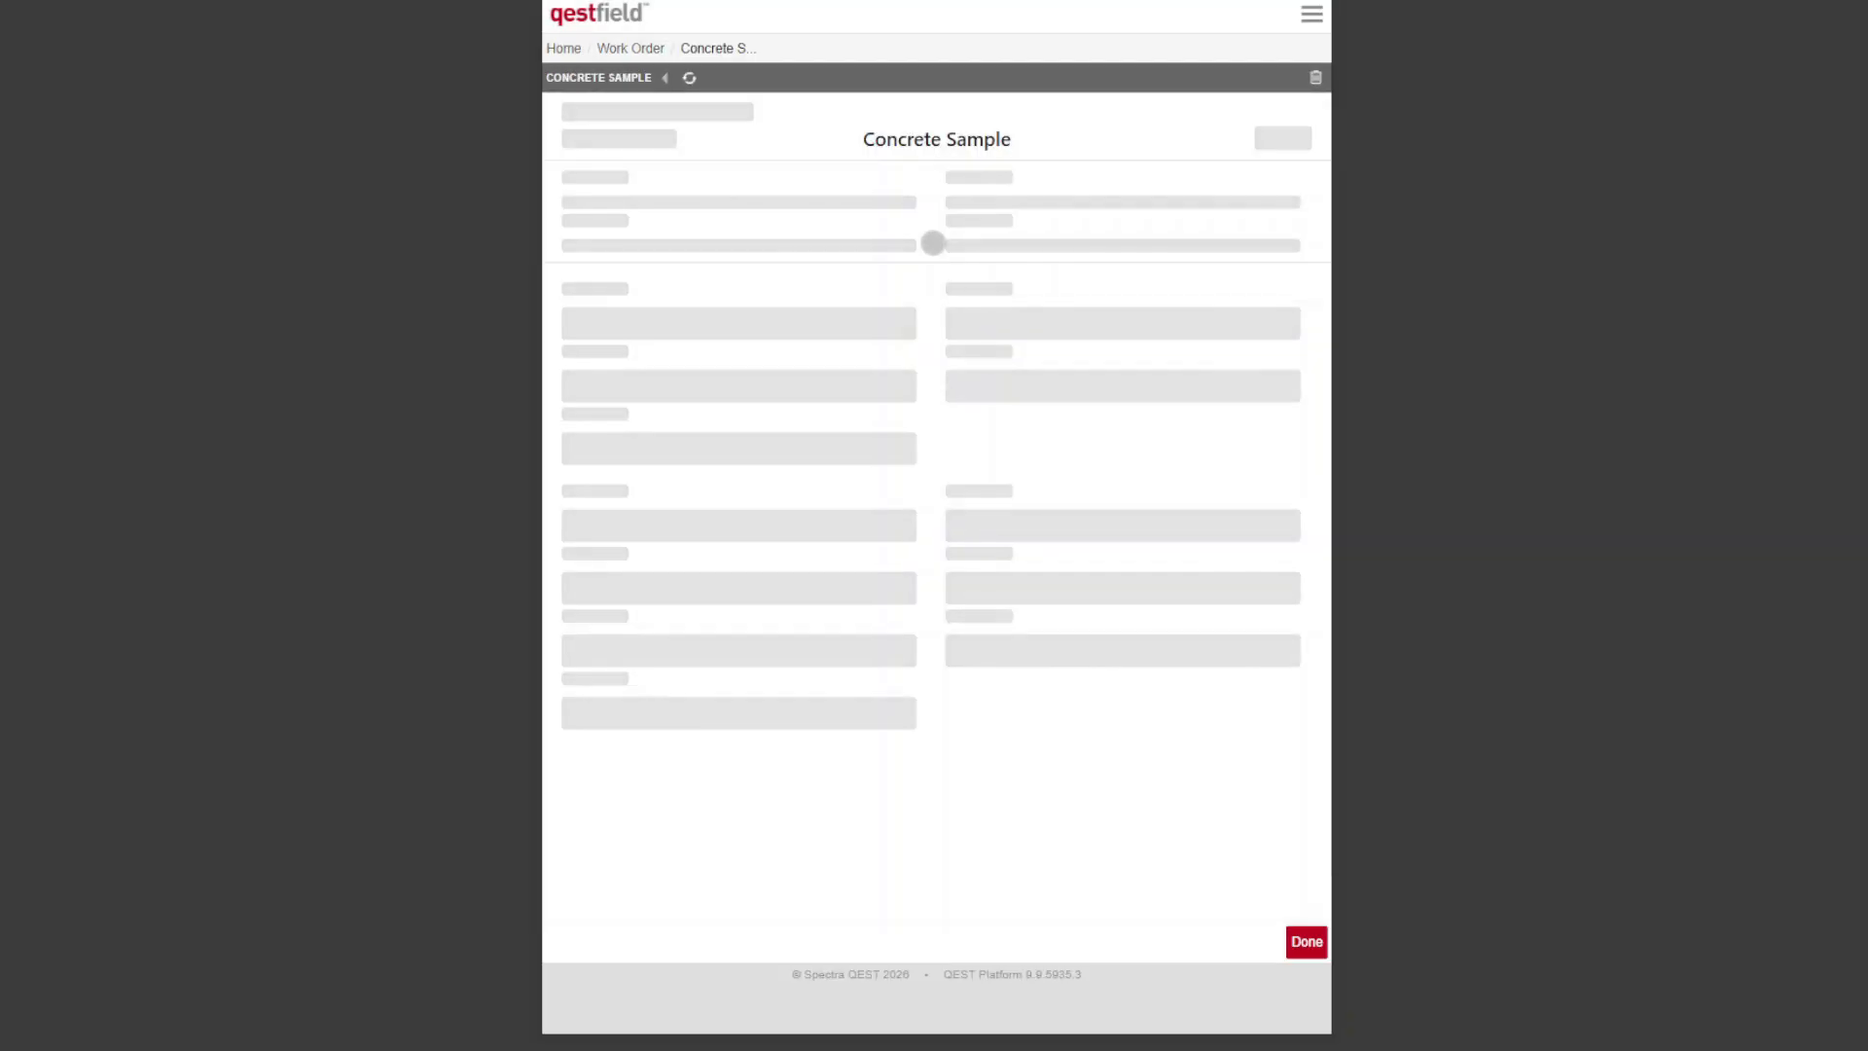
{"action": "scroll", "coordinate": [925, 245], "scroll_direction": "down", "scroll_amount": 10}
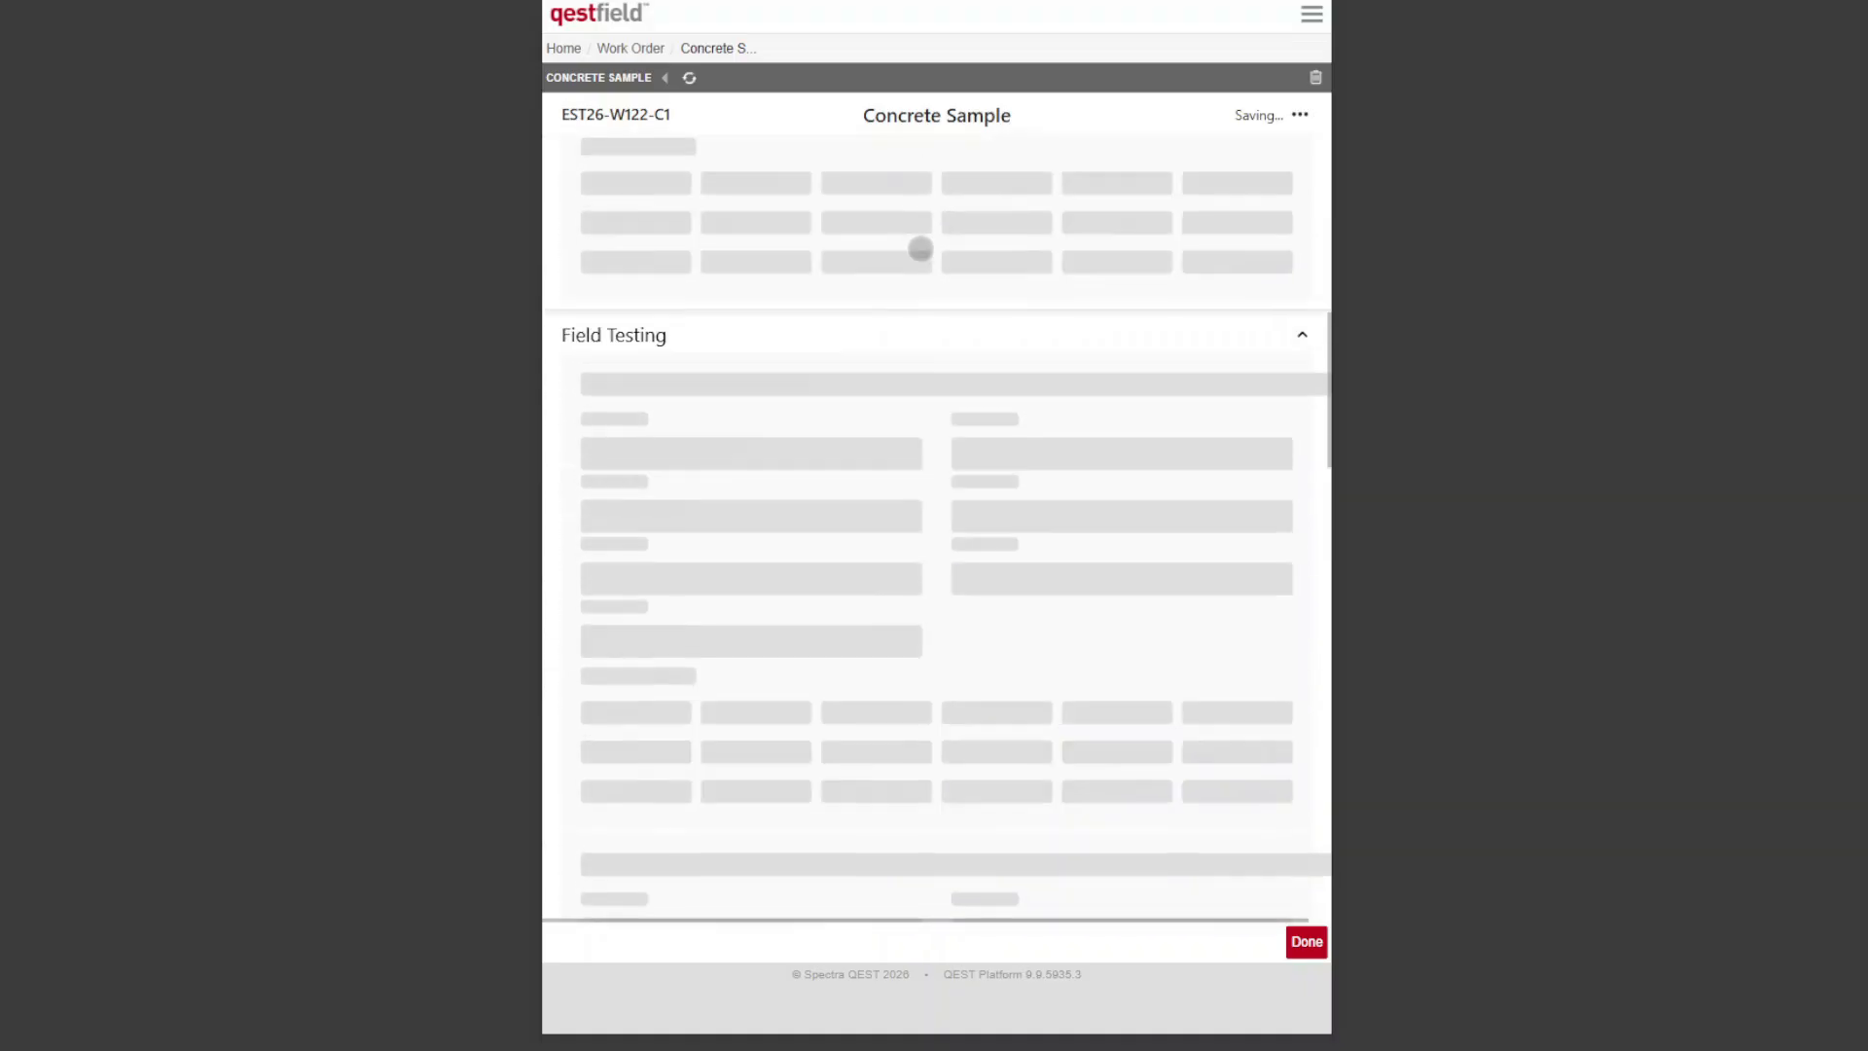
{"action": "scroll", "coordinate": [973, 258], "scroll_direction": "down", "scroll_amount": 10}
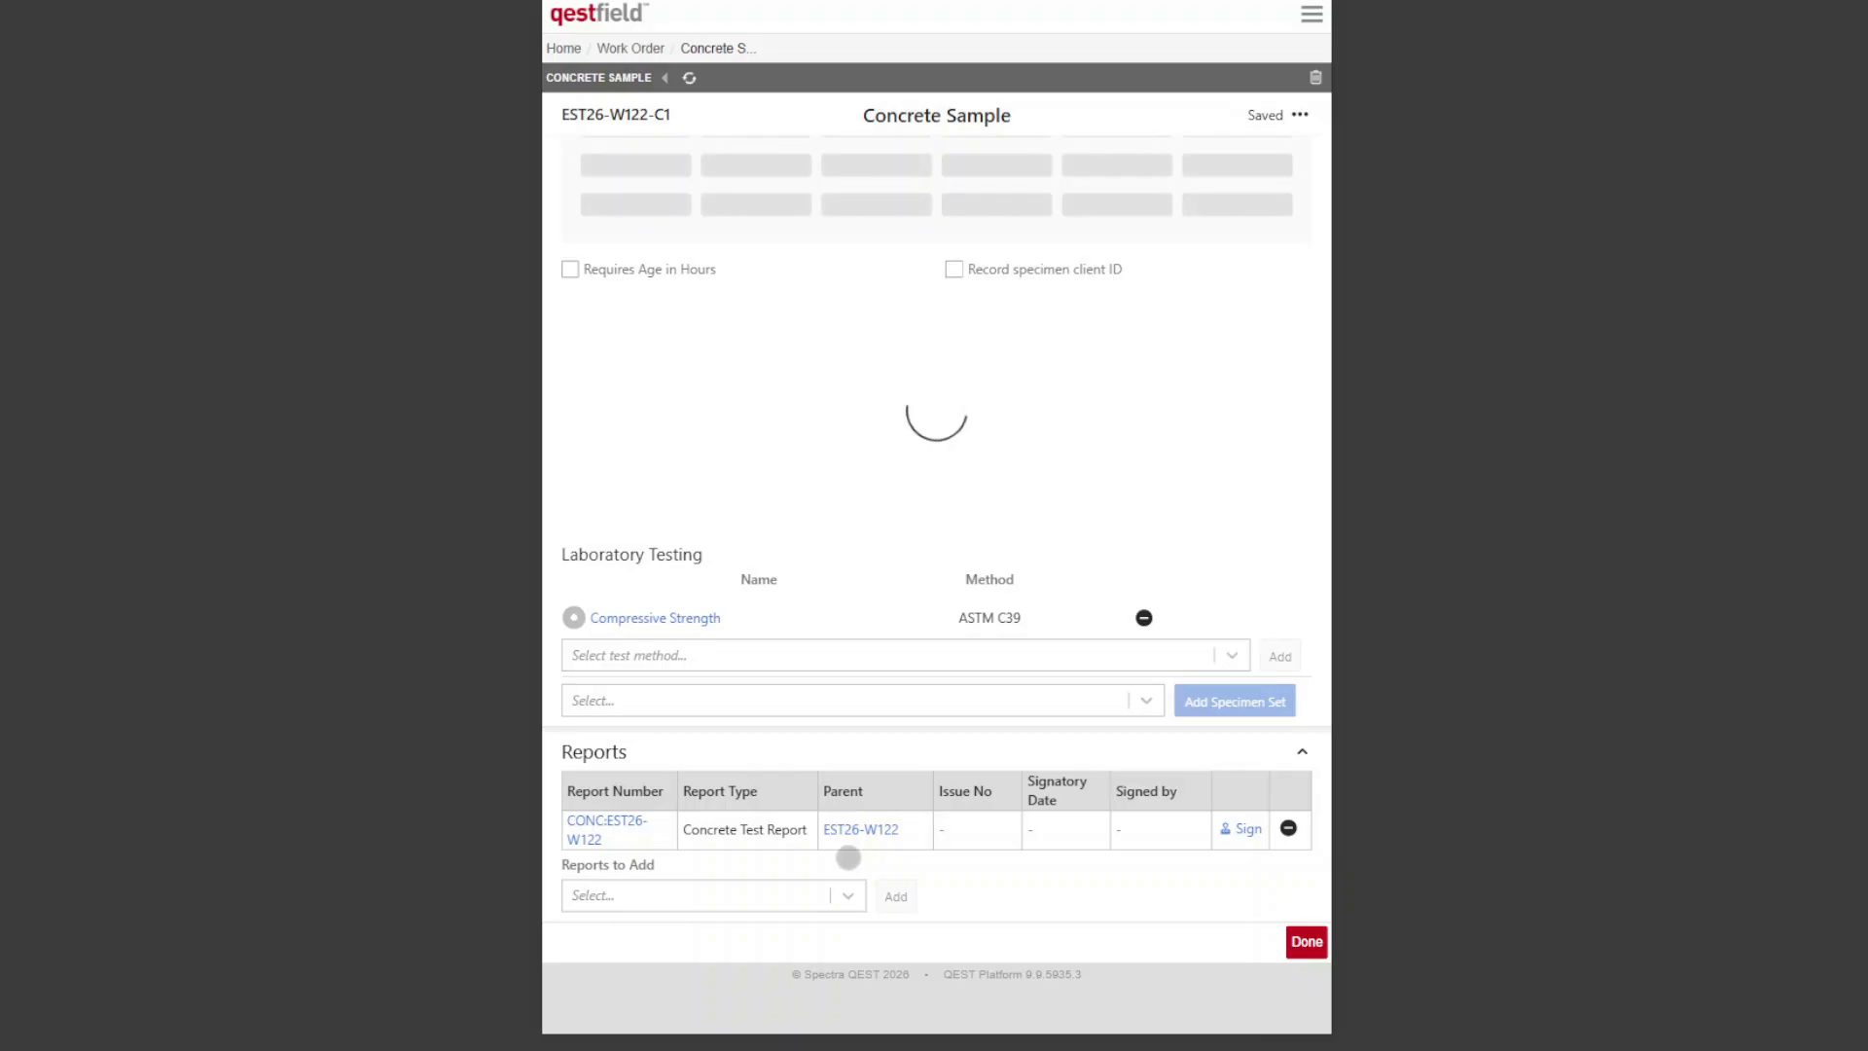
{"action": "left_click", "coordinate": [586, 822]}
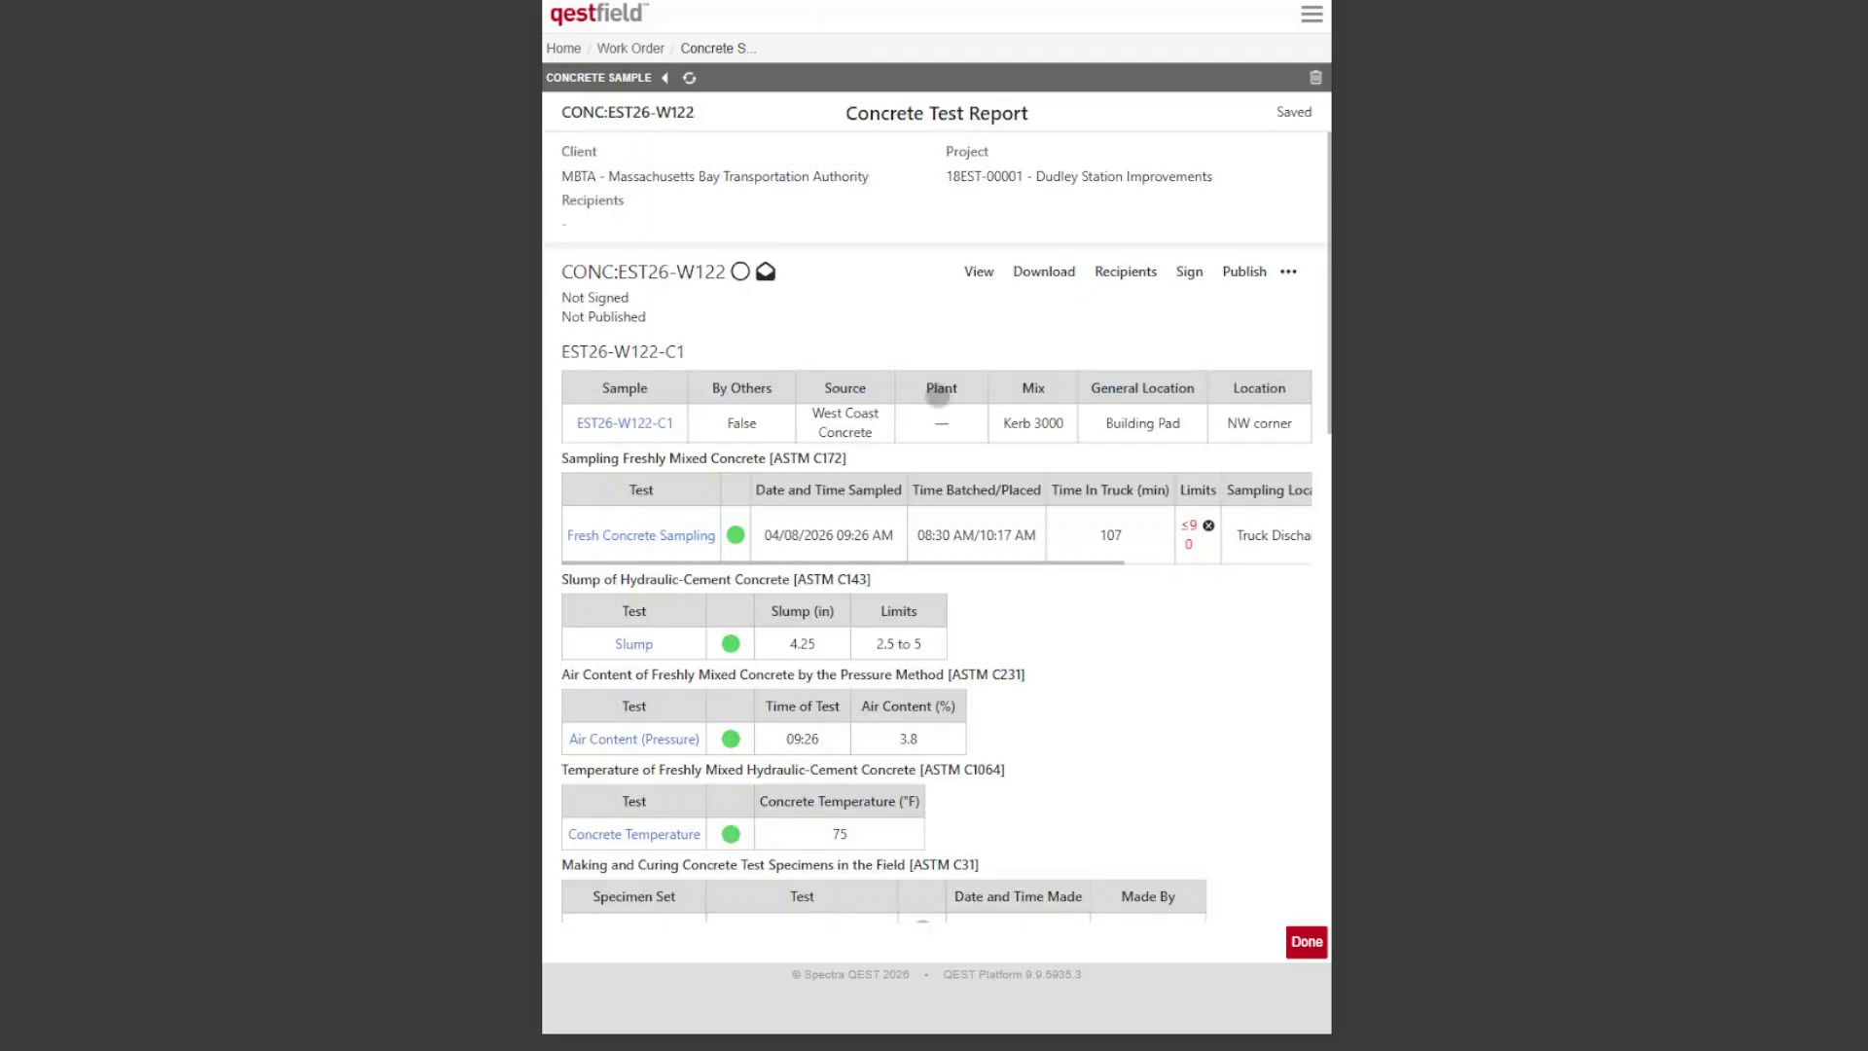
{"action": "scroll", "coordinate": [1017, 351], "scroll_direction": "down", "scroll_amount": 2}
{"action": "scroll", "coordinate": [1005, 344], "scroll_direction": "down", "scroll_amount": 10}
{"action": "scroll", "coordinate": [778, 415], "scroll_direction": "up", "scroll_amount": 3}
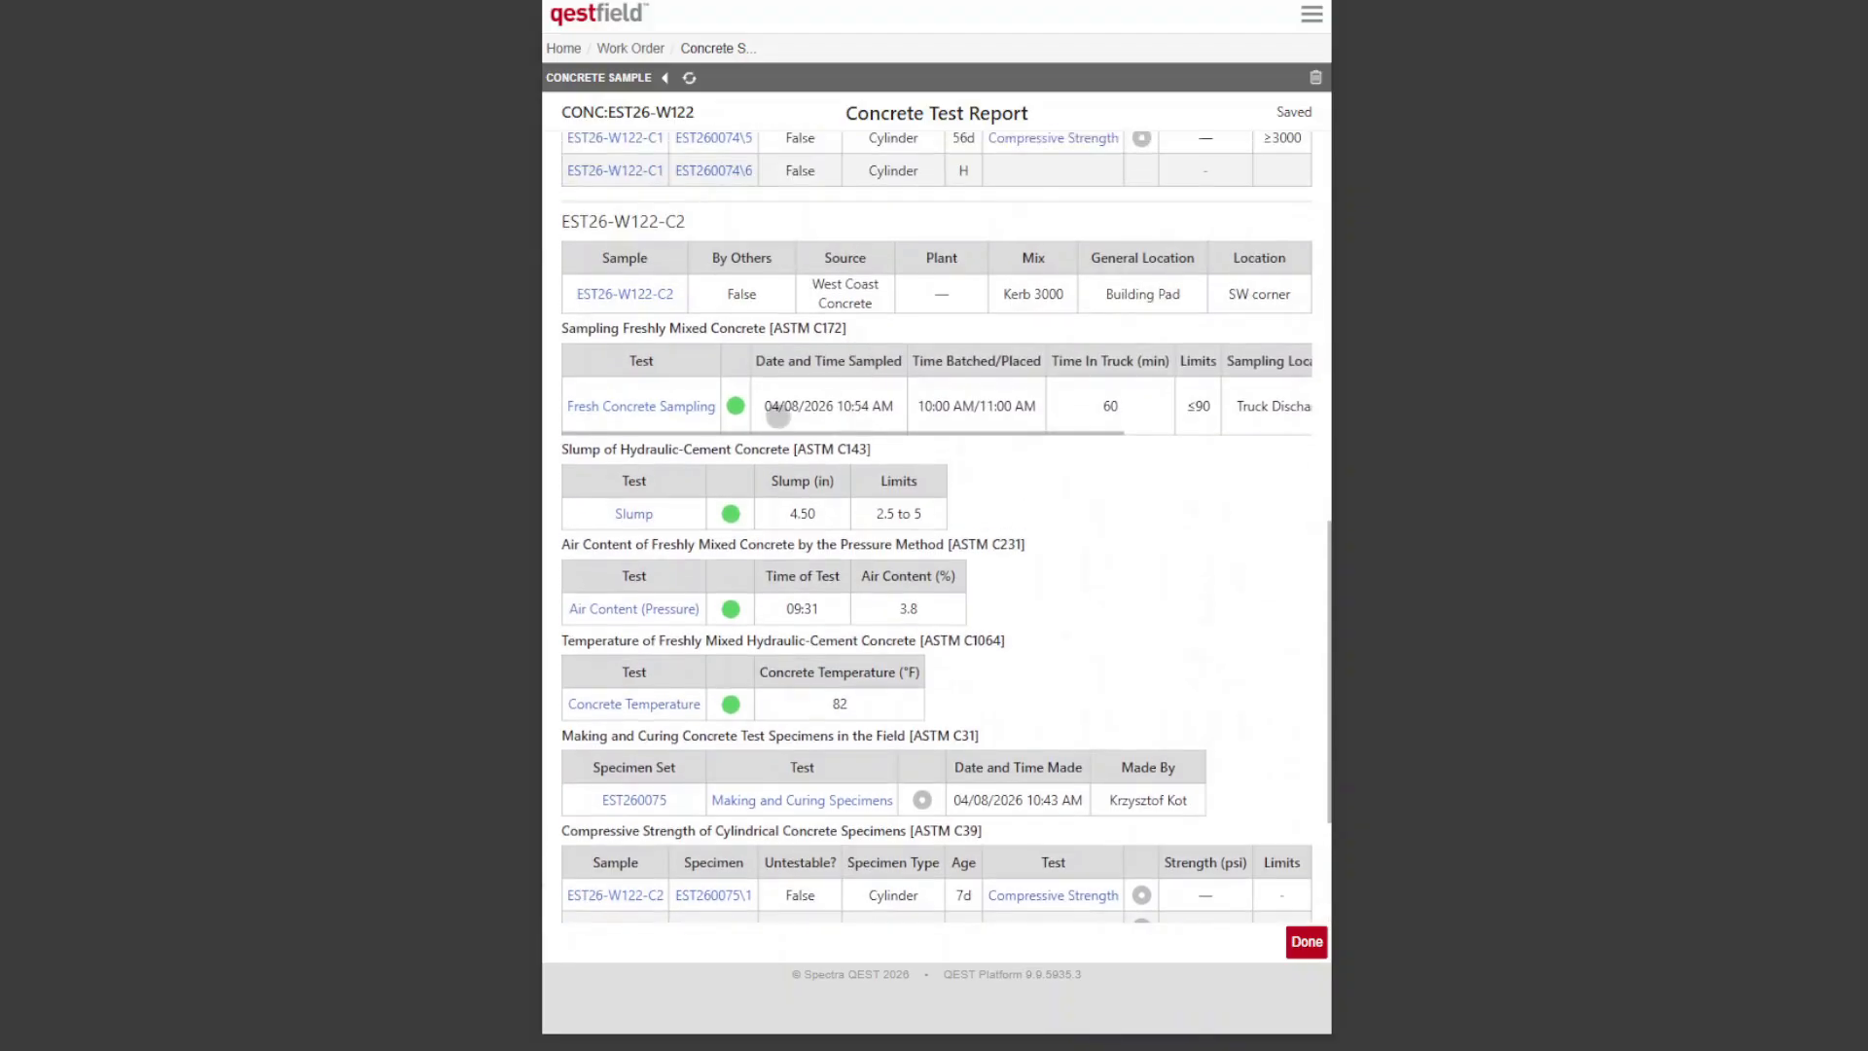
Step: Preview both pages of the Concrete Test Report, close the preview and leave the report
{"action": "scroll", "coordinate": [1096, 555], "scroll_direction": "up", "scroll_amount": 8}
{"action": "left_click", "coordinate": [976, 272]}
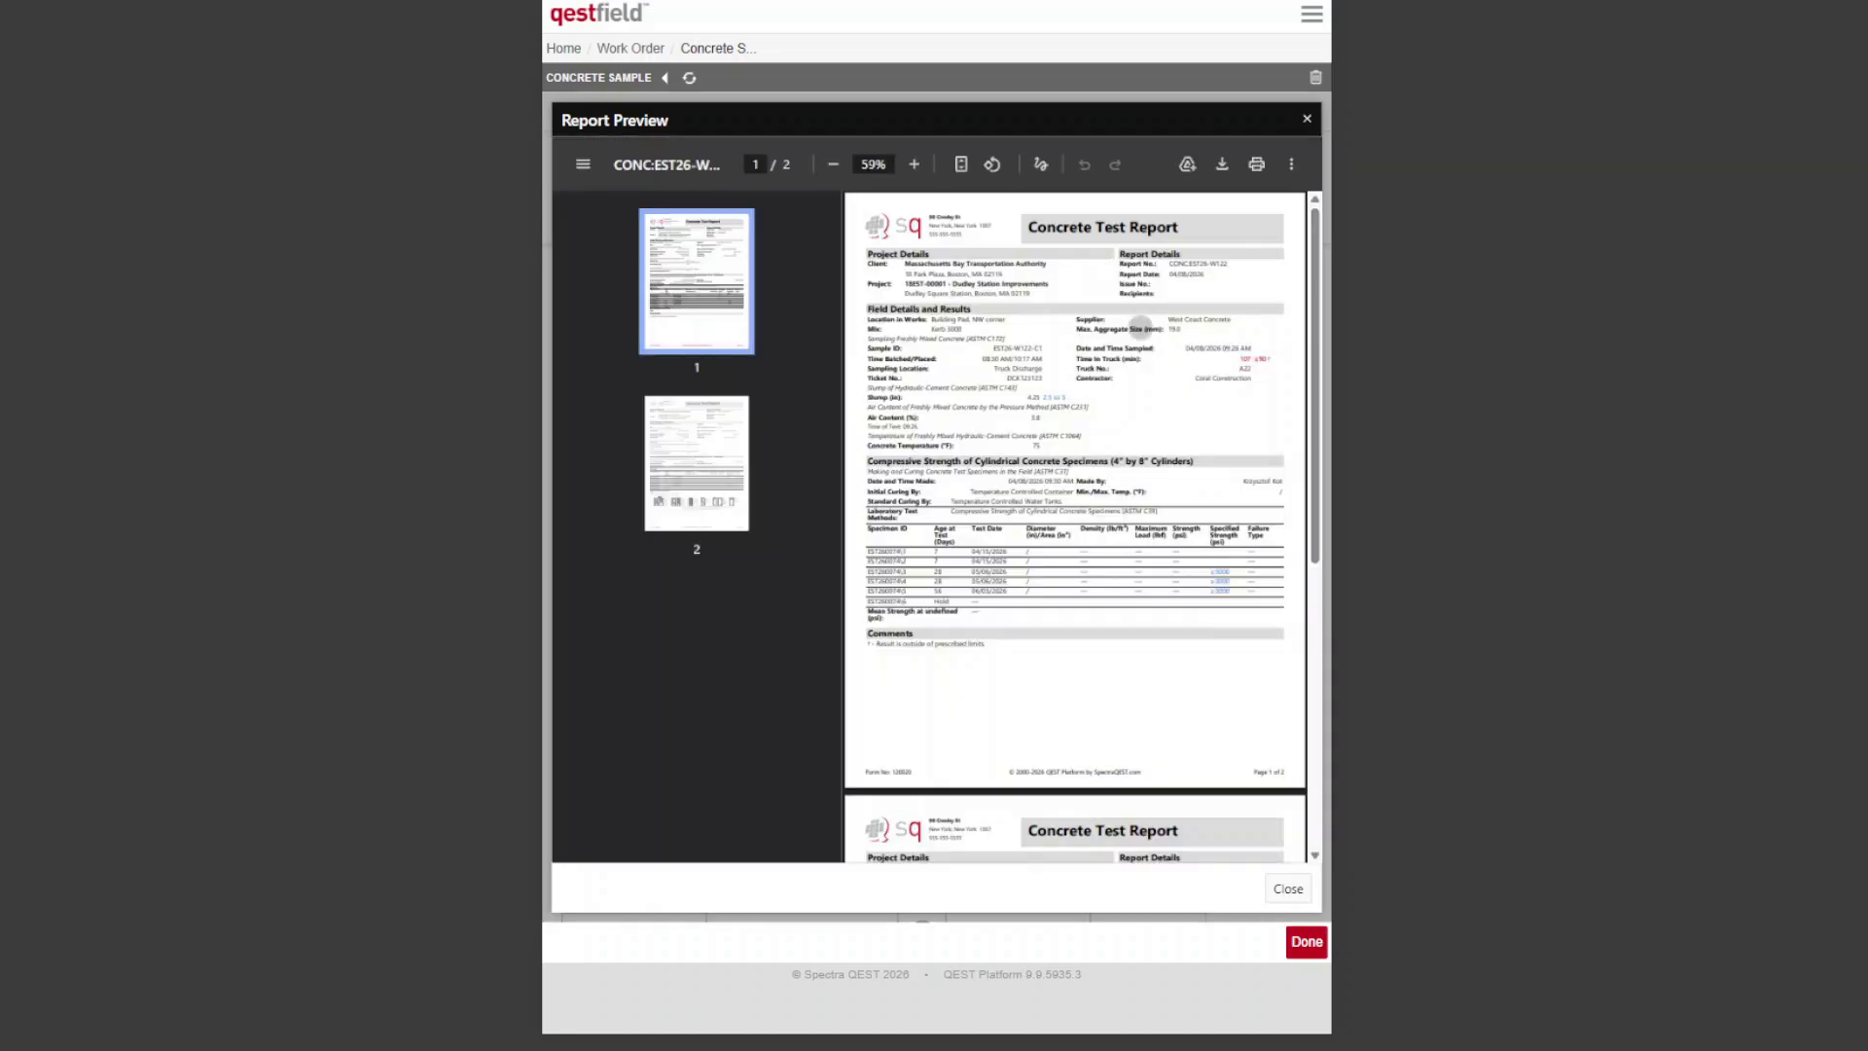
{"action": "scroll", "coordinate": [1070, 330], "scroll_direction": "down", "scroll_amount": 5}
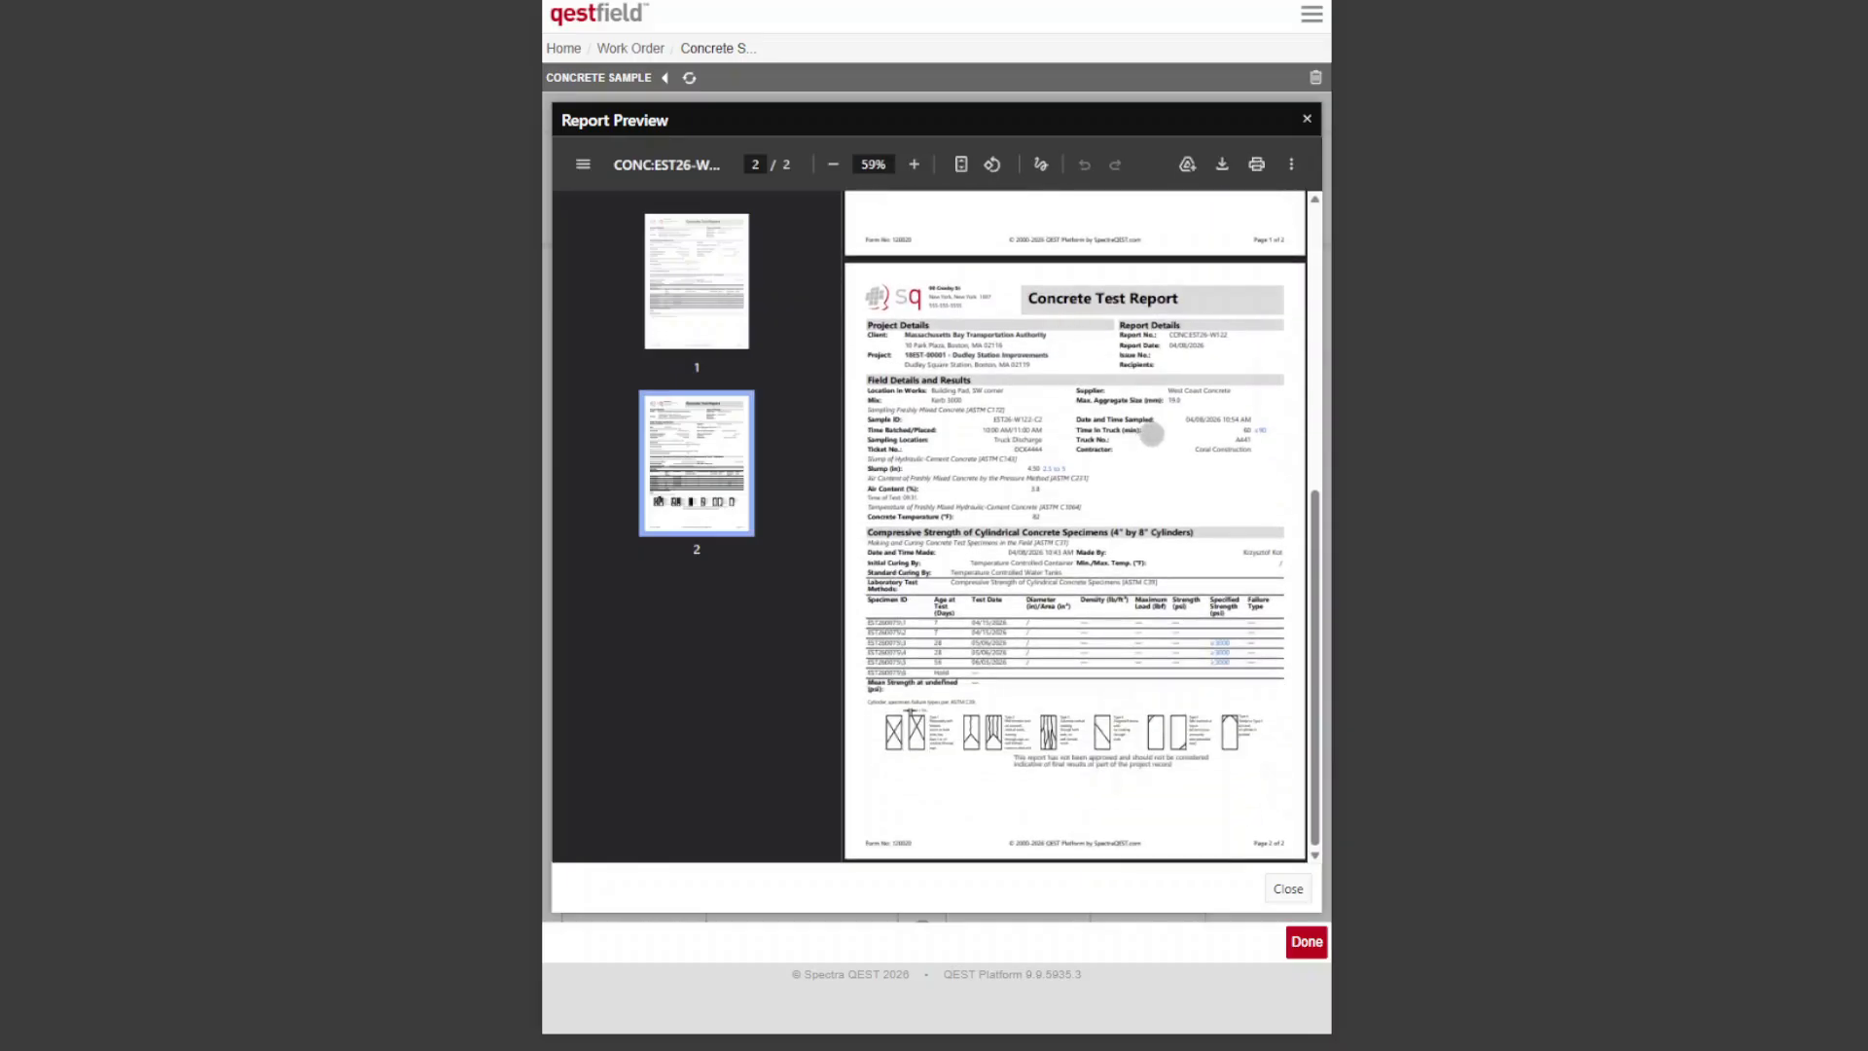
{"action": "scroll", "coordinate": [1152, 434], "scroll_direction": "up", "scroll_amount": 5}
{"action": "left_click", "coordinate": [1288, 888]}
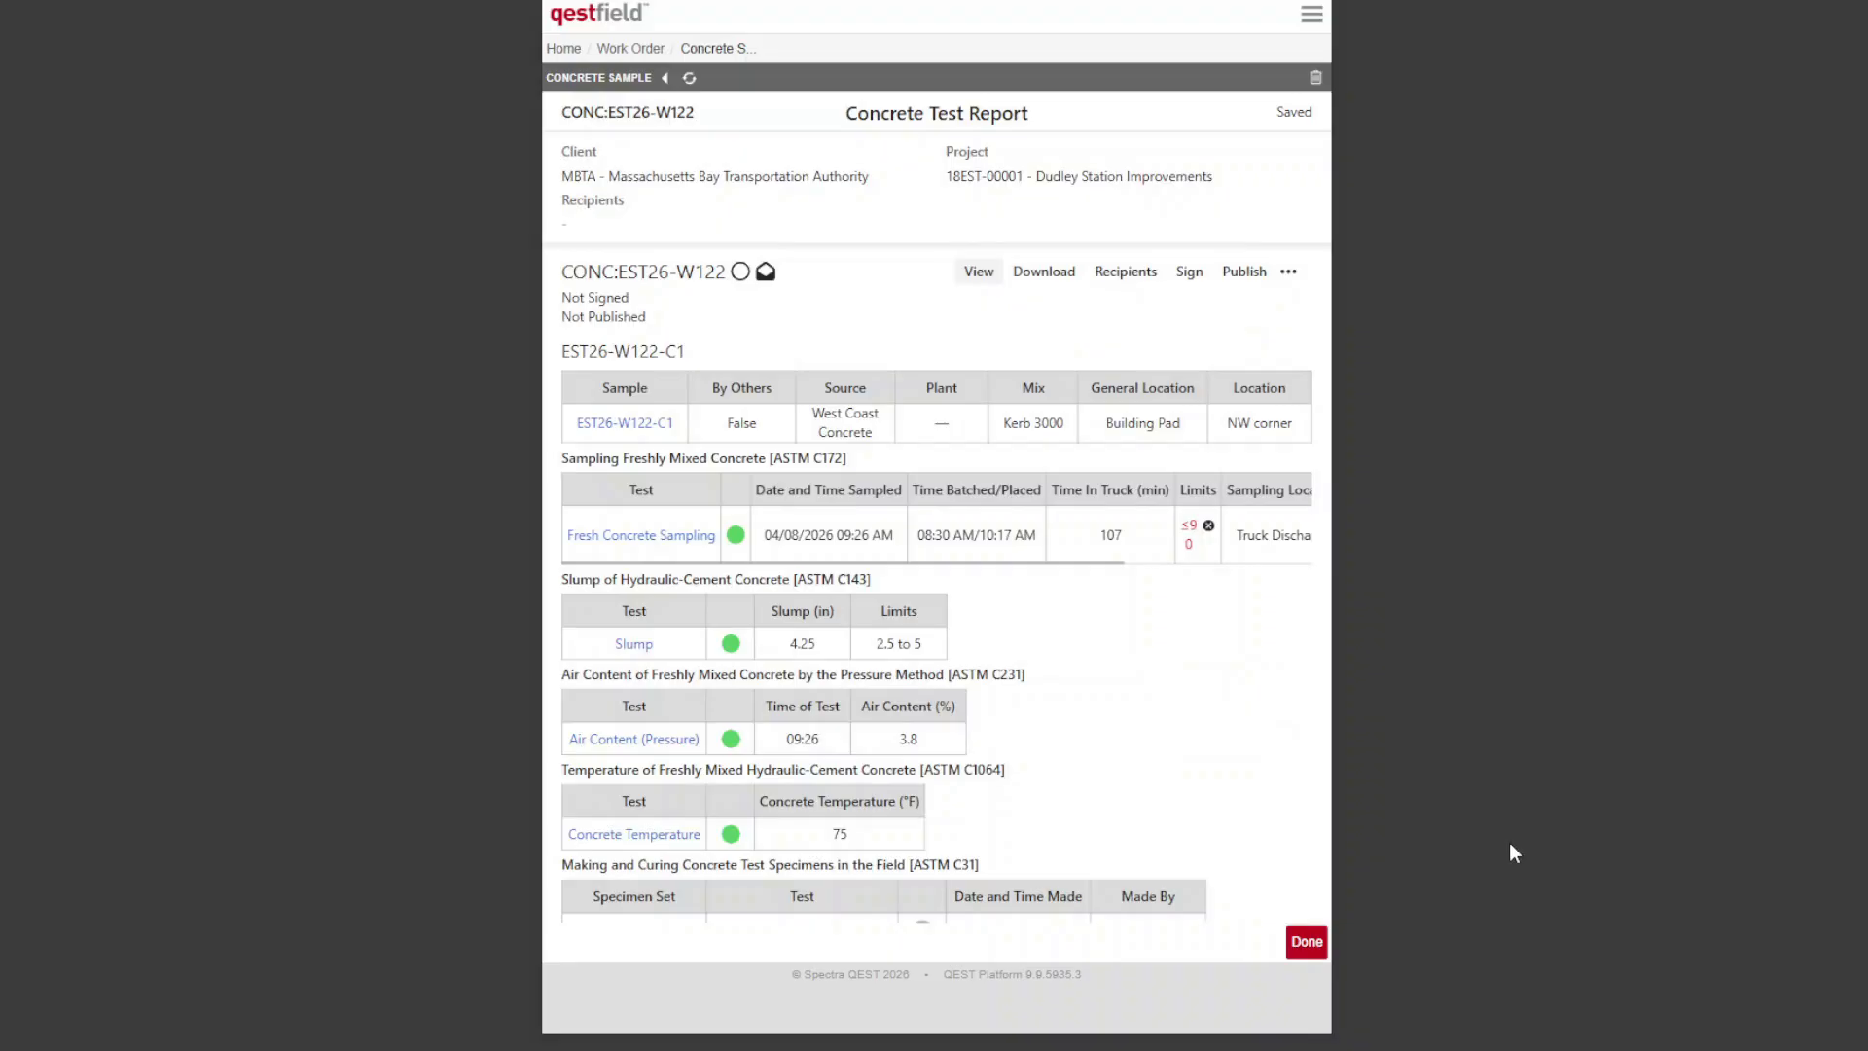
{"action": "left_click", "coordinate": [1304, 940]}
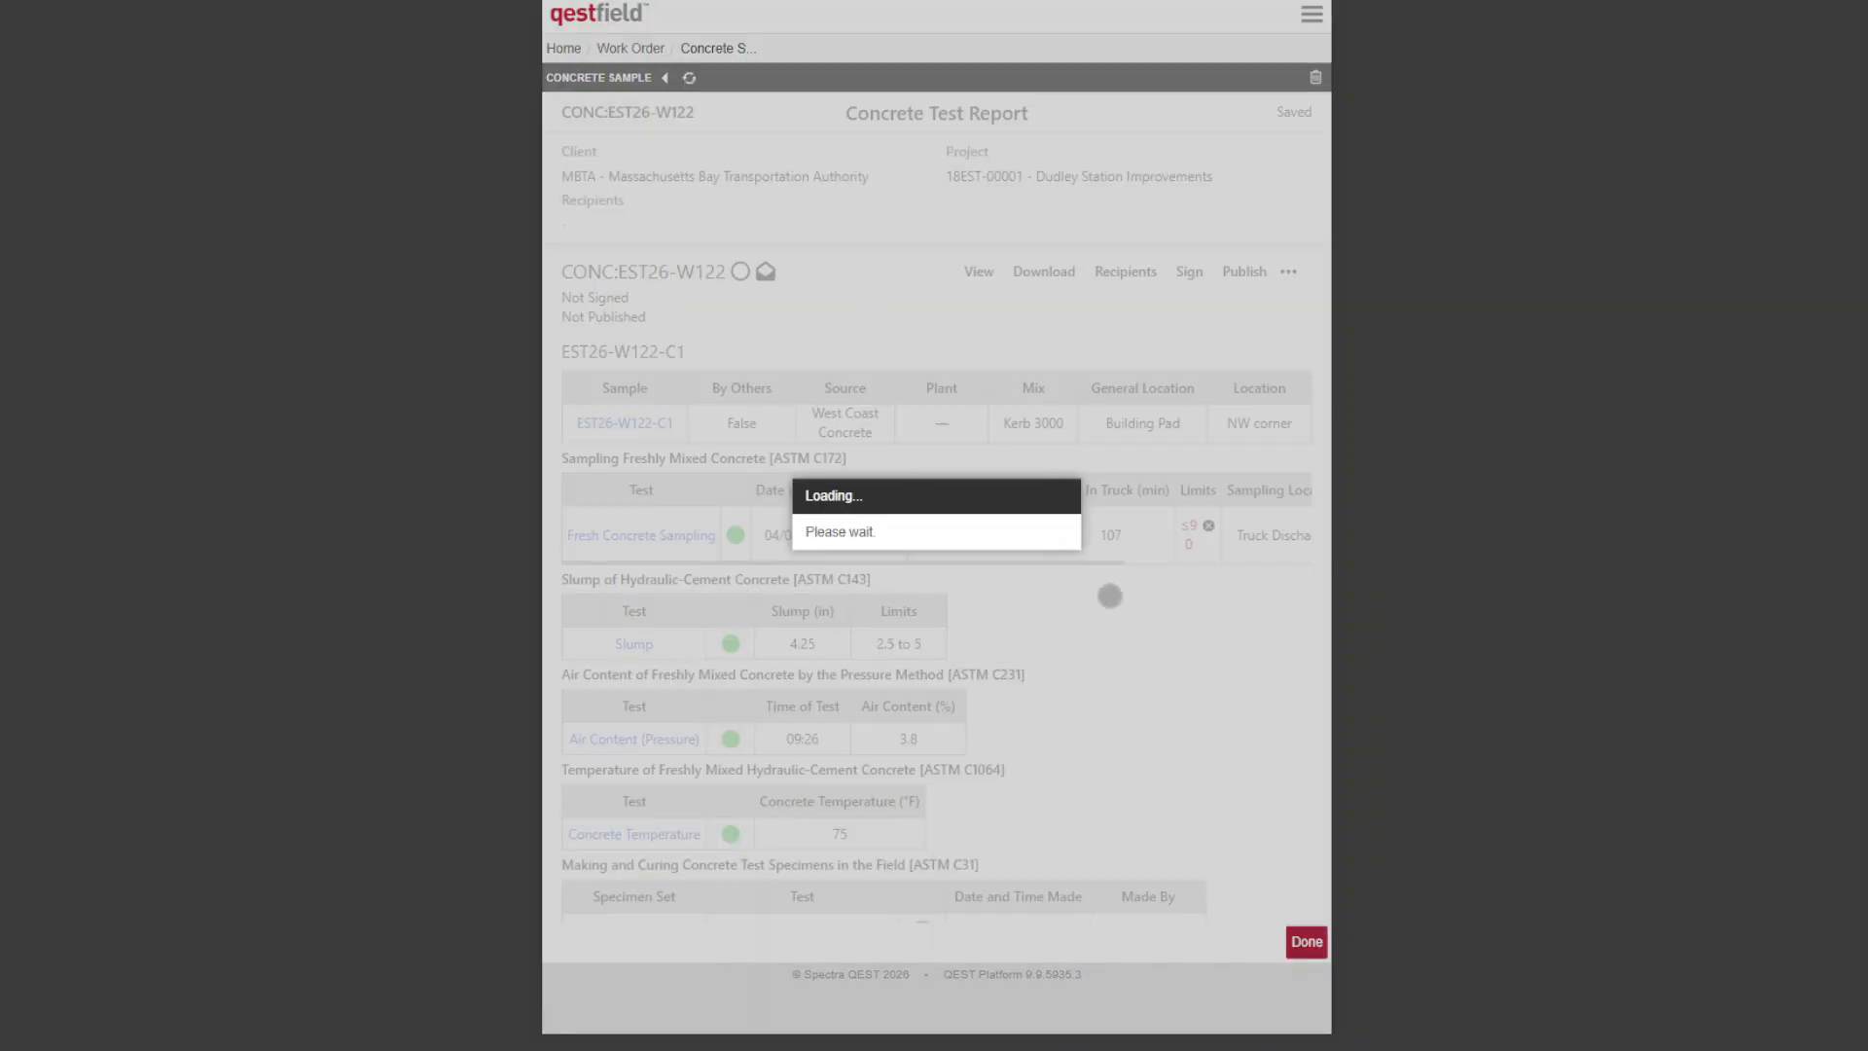